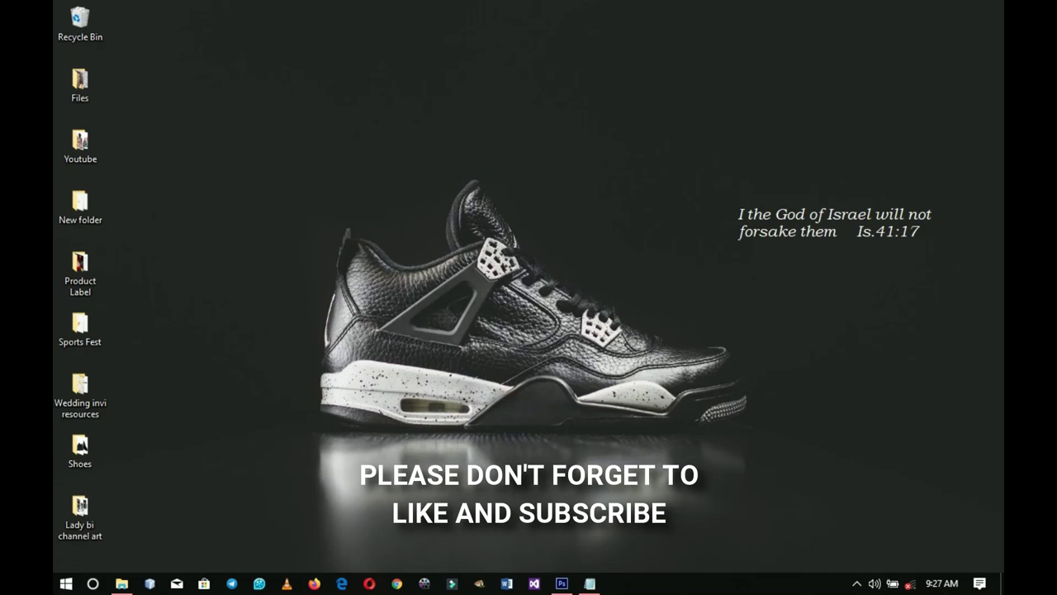
# Look over the shoe pictures in the Shoes folder and put the folder window away.
pyautogui.click(121, 583)
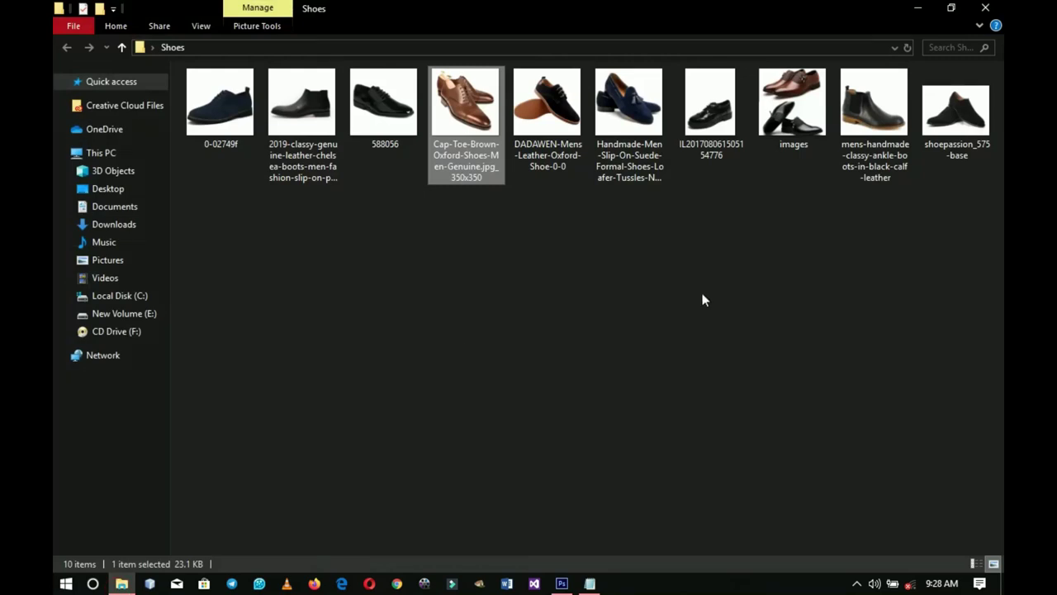
pyautogui.click(913, 8)
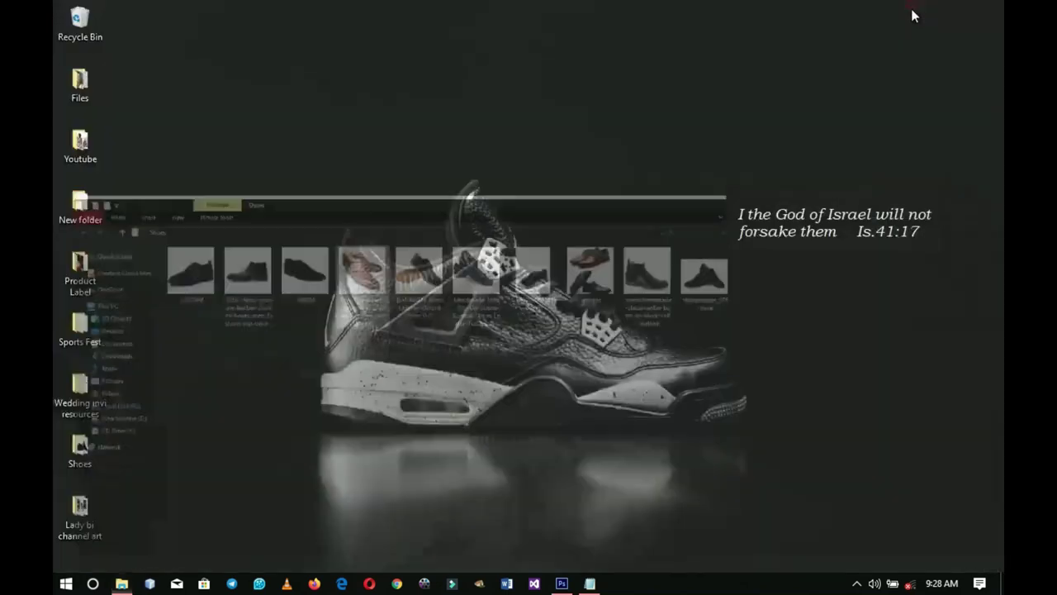
# Switch to Photoshop and create a new International Paper document in A3 size, 297 x 420 mm at 300 pixels/inch, RGB, white background.
pyautogui.click(561, 583)
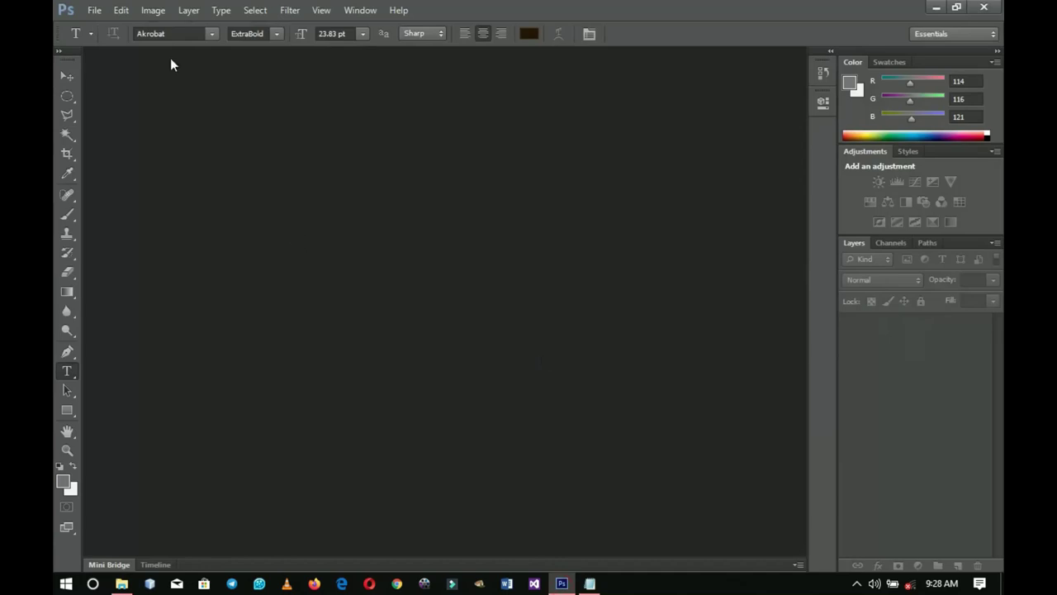
pyautogui.click(94, 10)
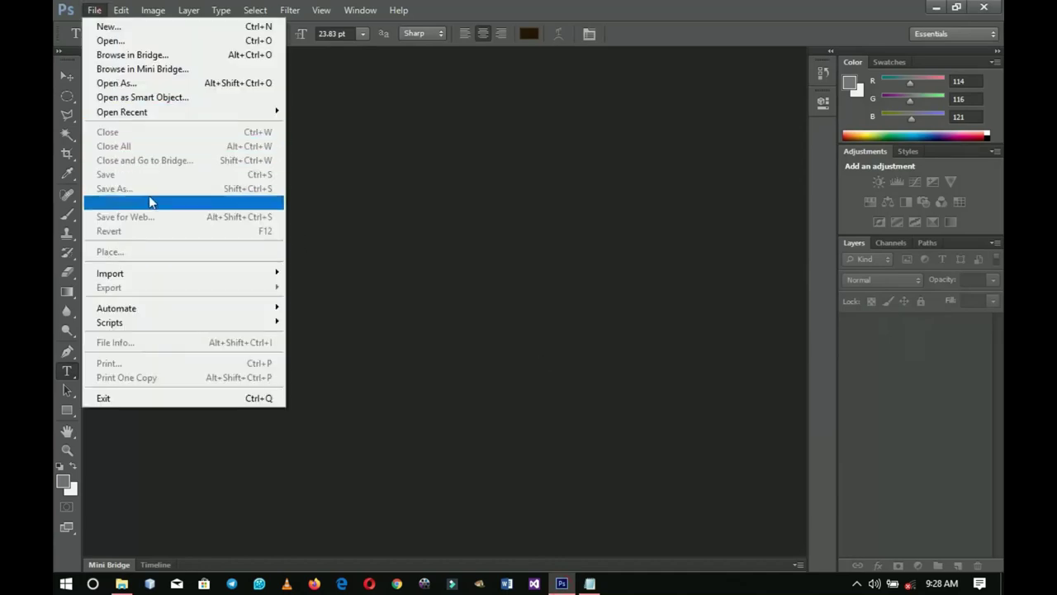
pyautogui.click(169, 41)
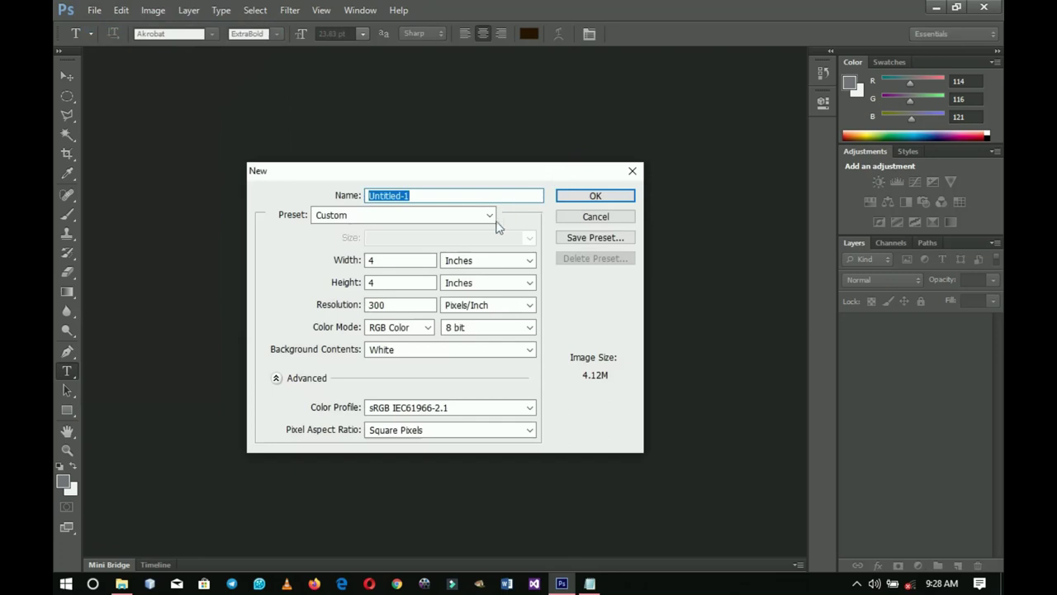
pyautogui.click(406, 218)
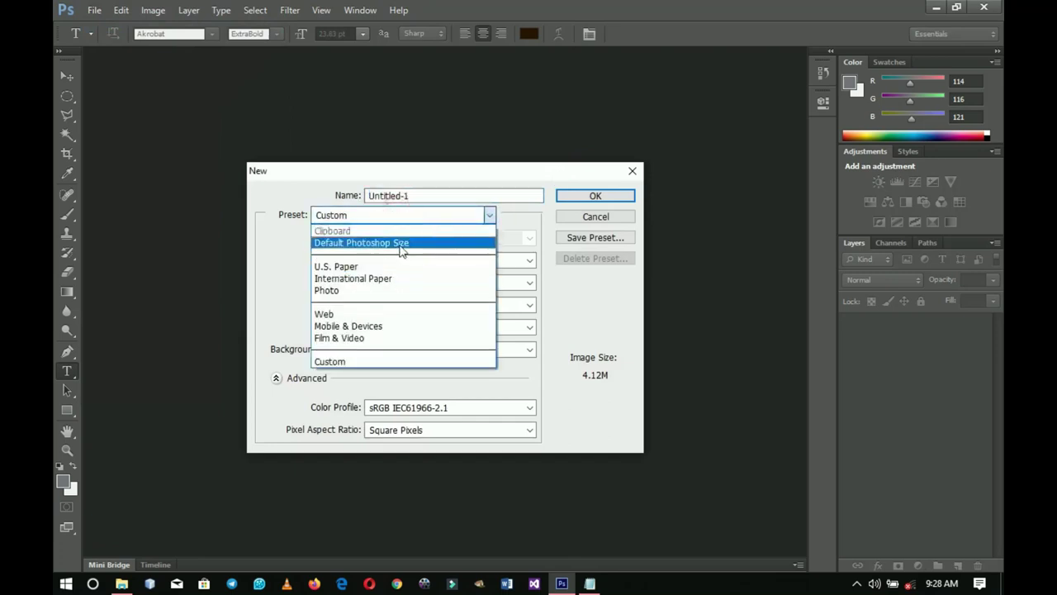
pyautogui.click(353, 279)
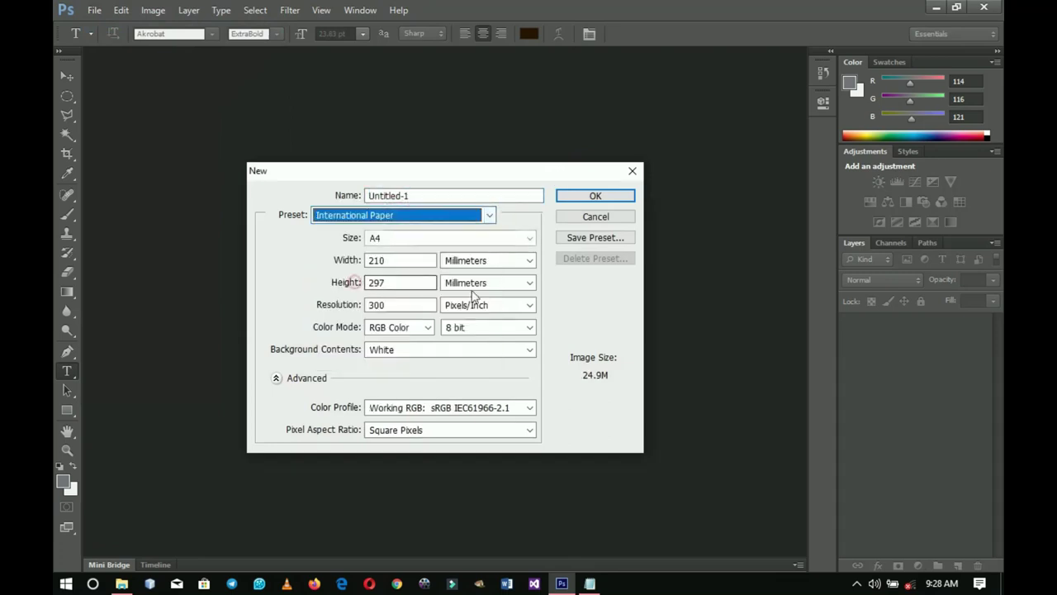
pyautogui.click(402, 239)
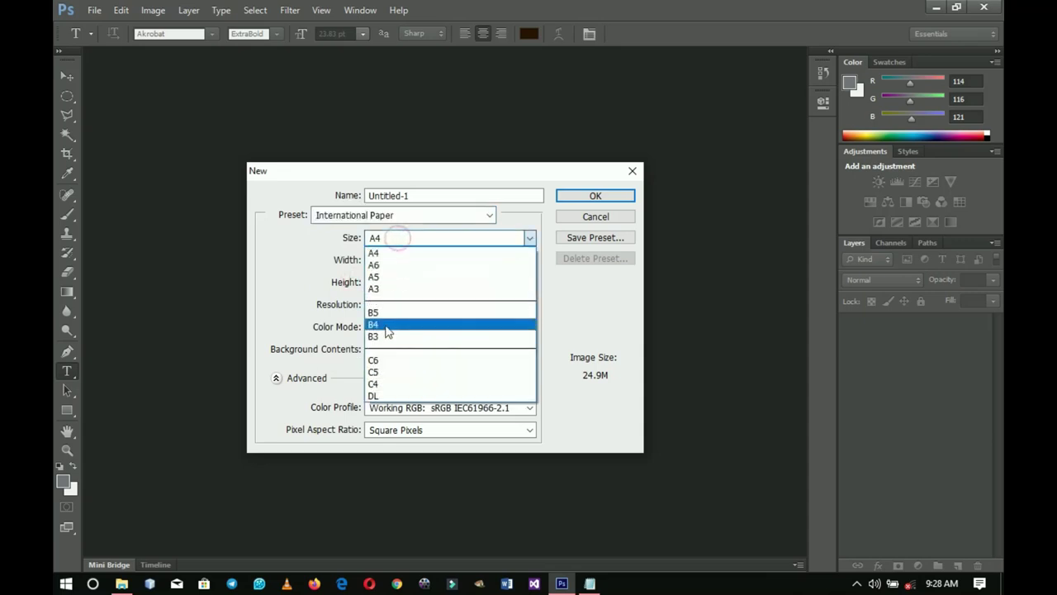
pyautogui.click(382, 290)
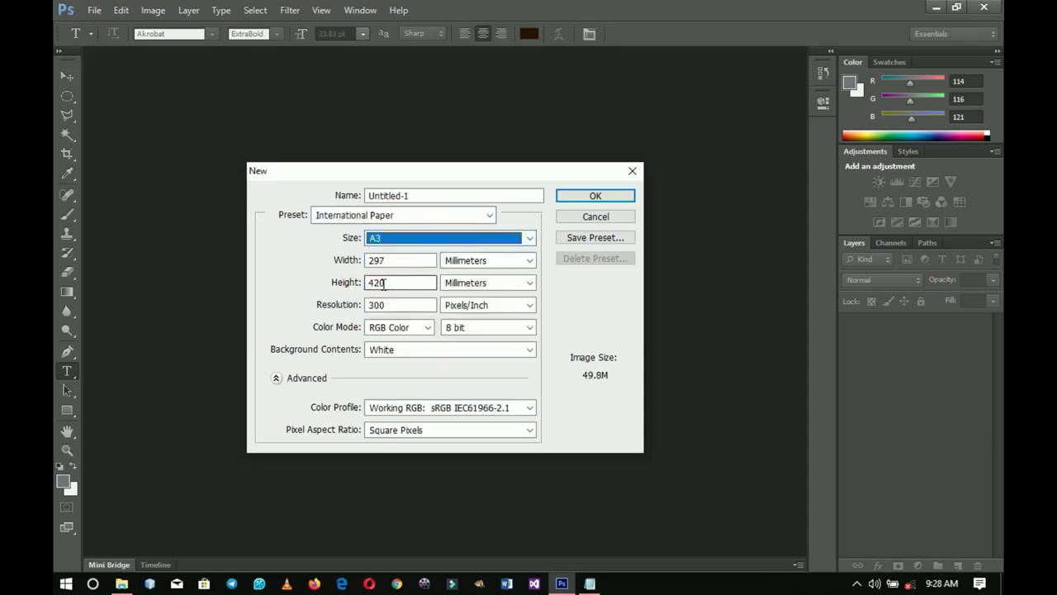
pyautogui.click(602, 201)
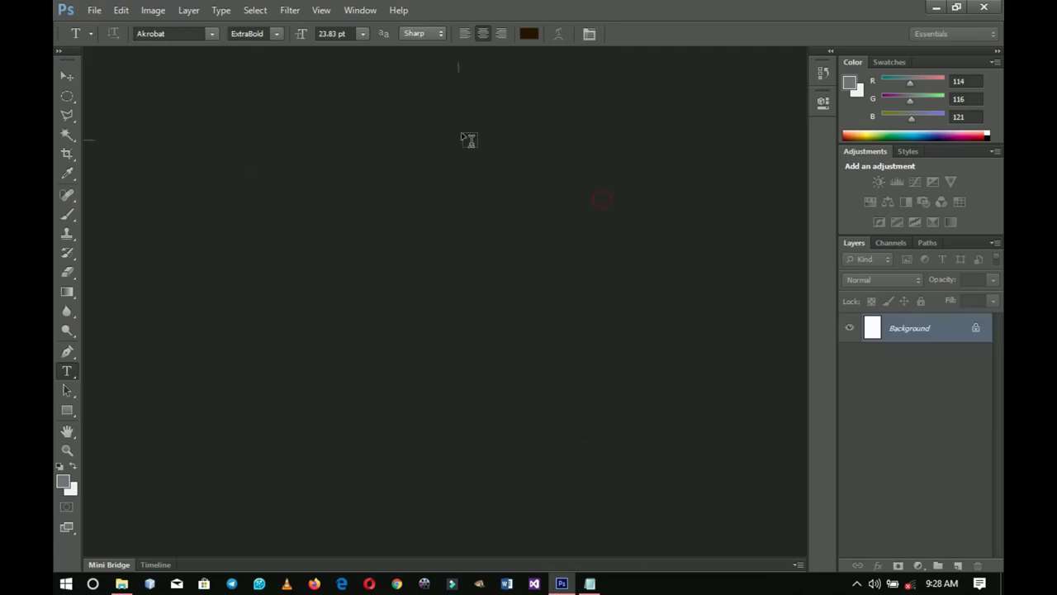
# Add a horizontal guide across the page at the 45% position.
pyautogui.click(67, 76)
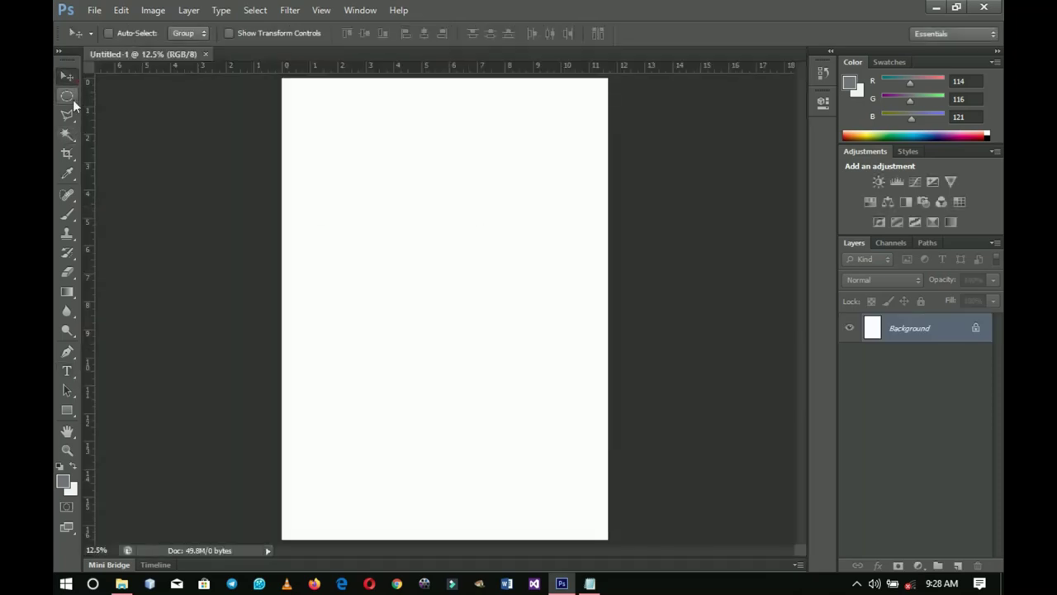
pyautogui.click(67, 409)
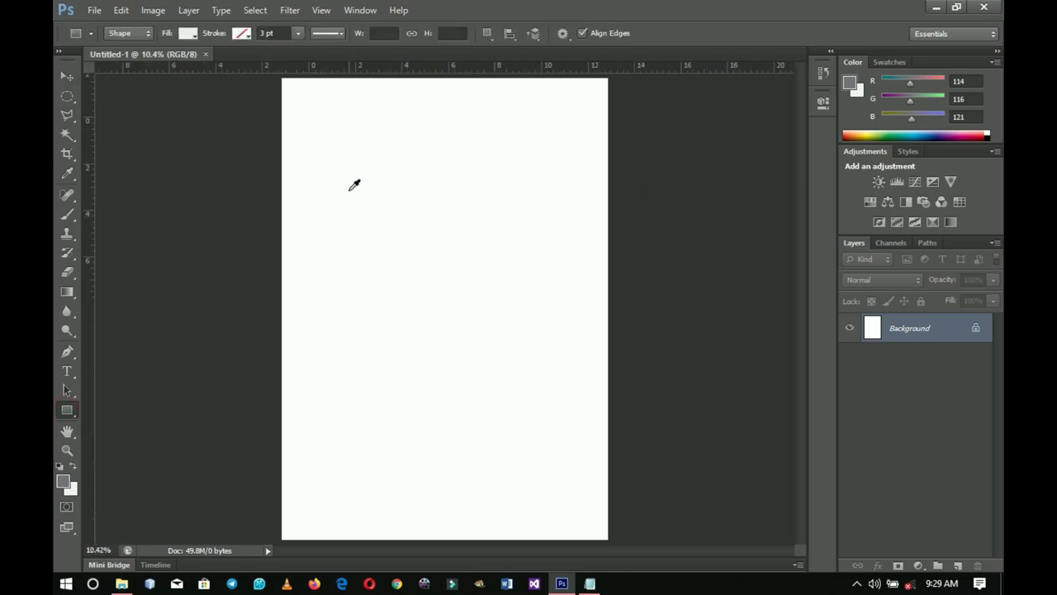
pyautogui.hotkey('ctrl', '-')
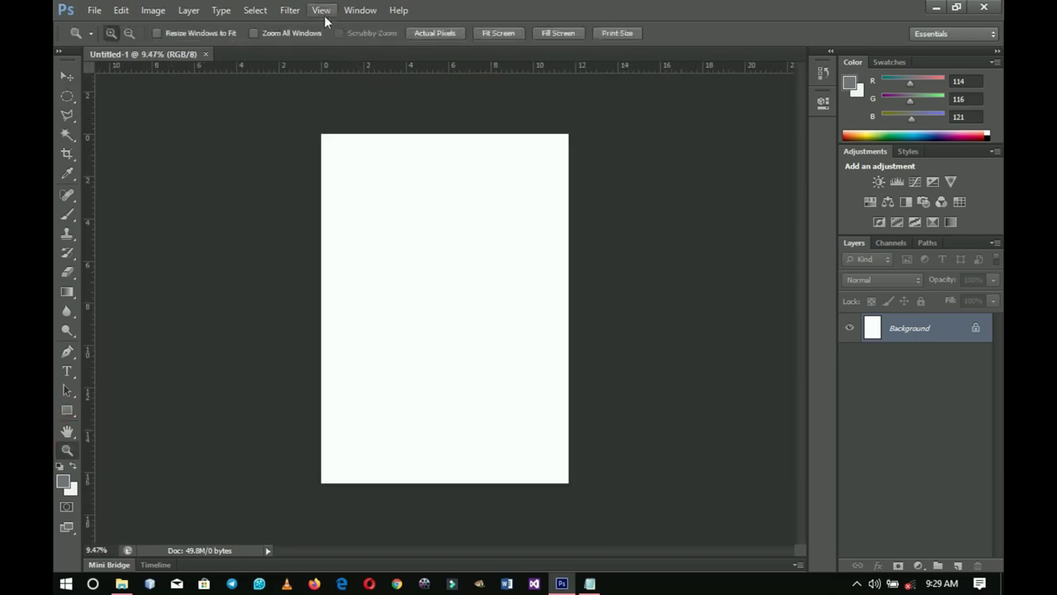
pyautogui.click(322, 10)
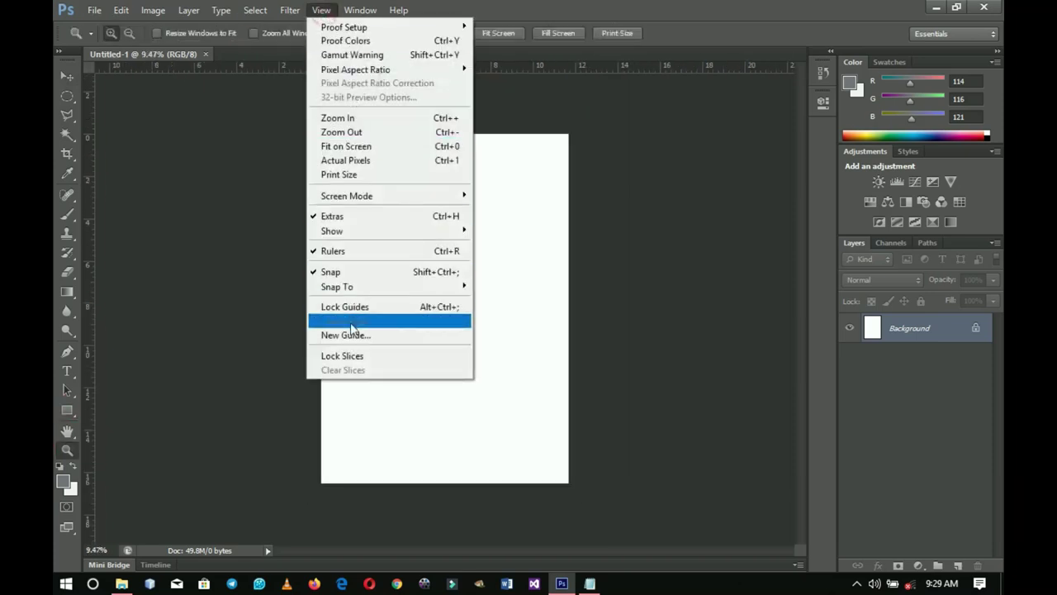
pyautogui.click(350, 329)
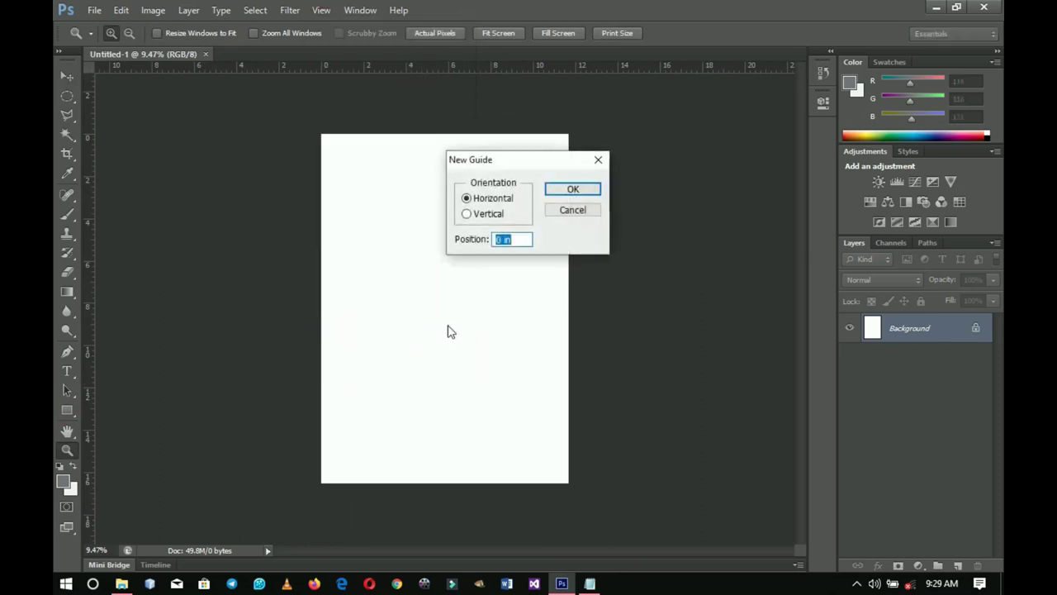
pyautogui.write('45')
pyautogui.press('BackSpace')
pyautogui.write('5$')
pyautogui.press('BackSpace')
pyautogui.write('%')
pyautogui.press('Return')
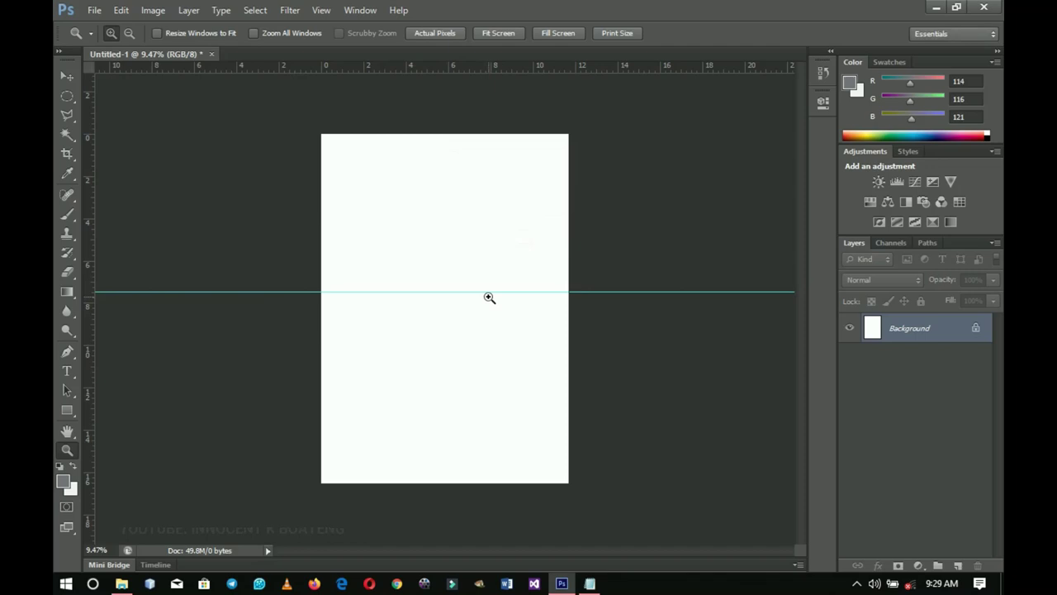
# Draw a rectangle shape about 4752 x 2772 px covering the page above the guide and rotate it about -8.65°.
pyautogui.click(68, 410)
pyautogui.moveTo(282, 95); pyautogui.dragTo(618, 290)
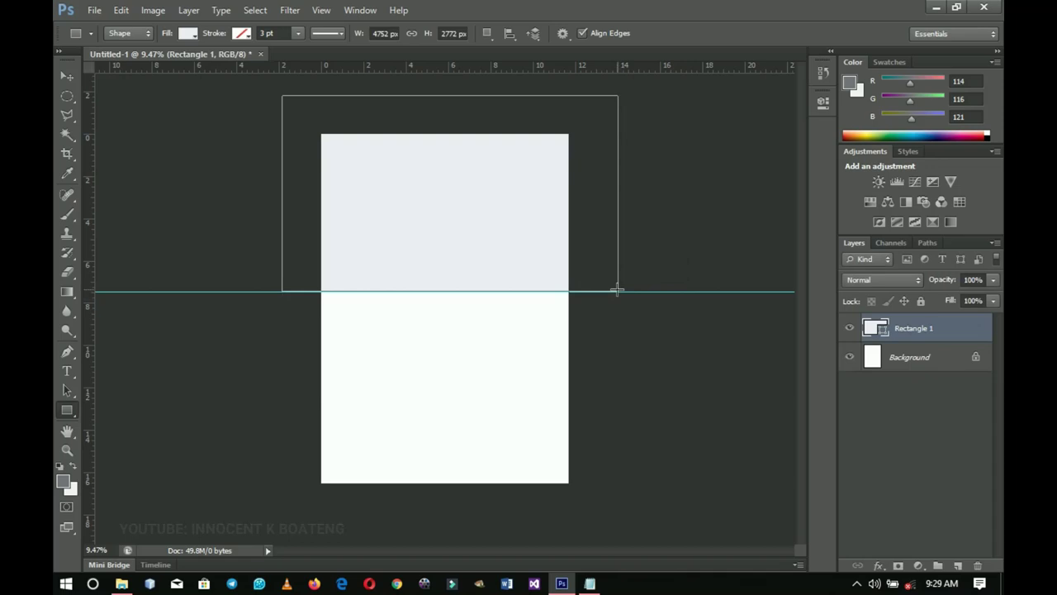
pyautogui.hotkey('ctrl', 't')
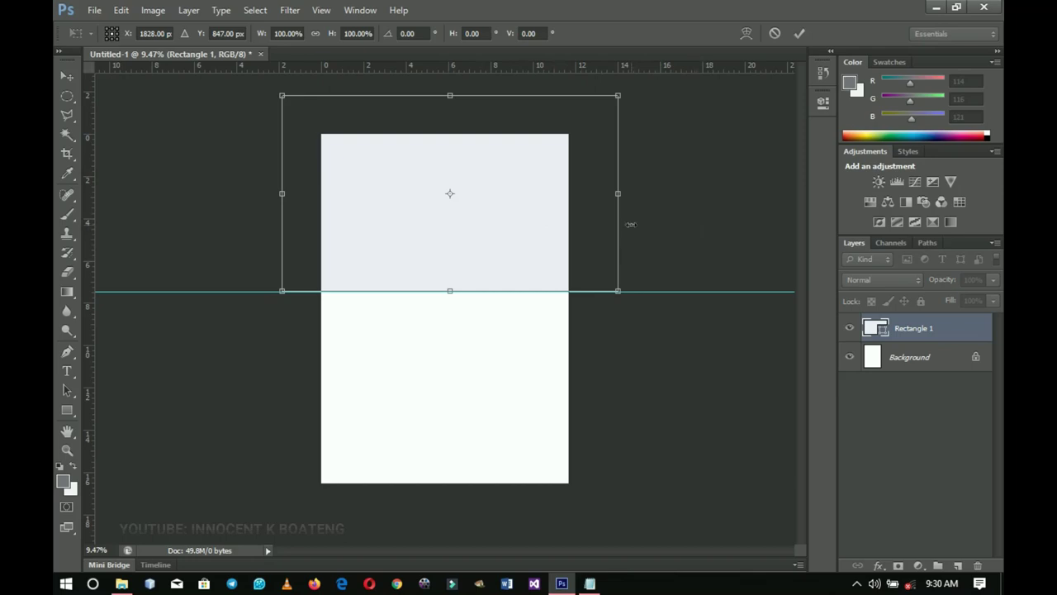
pyautogui.moveTo(658, 234); pyautogui.dragTo(659, 204)
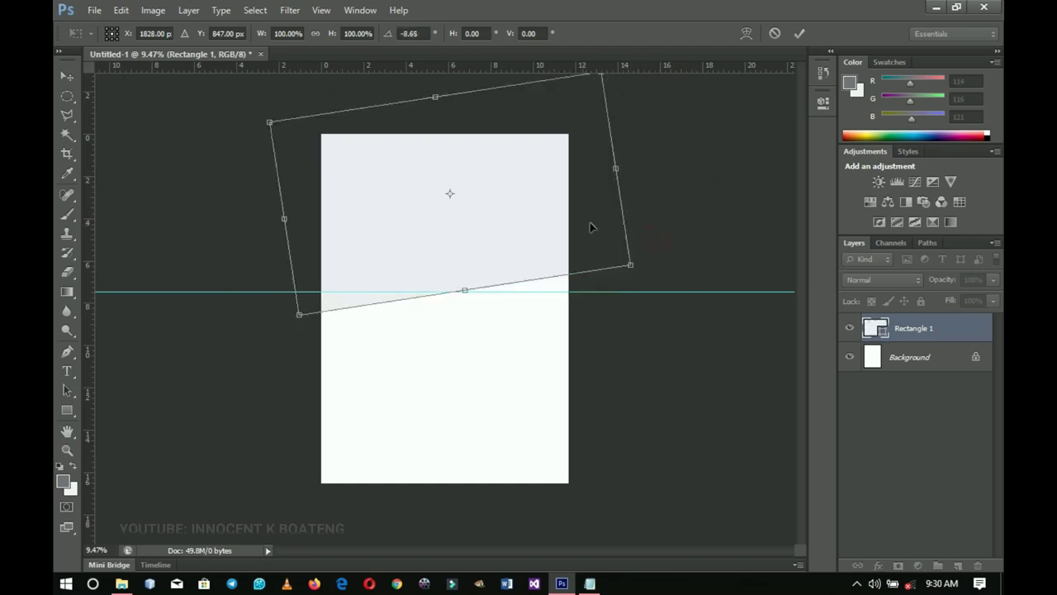
# Raise the tilted rectangle so its lower corner meets the guide, adjusting its rotation to about -7.73°, and apply the transform.
pyautogui.moveTo(493, 242); pyautogui.dragTo(500, 225)
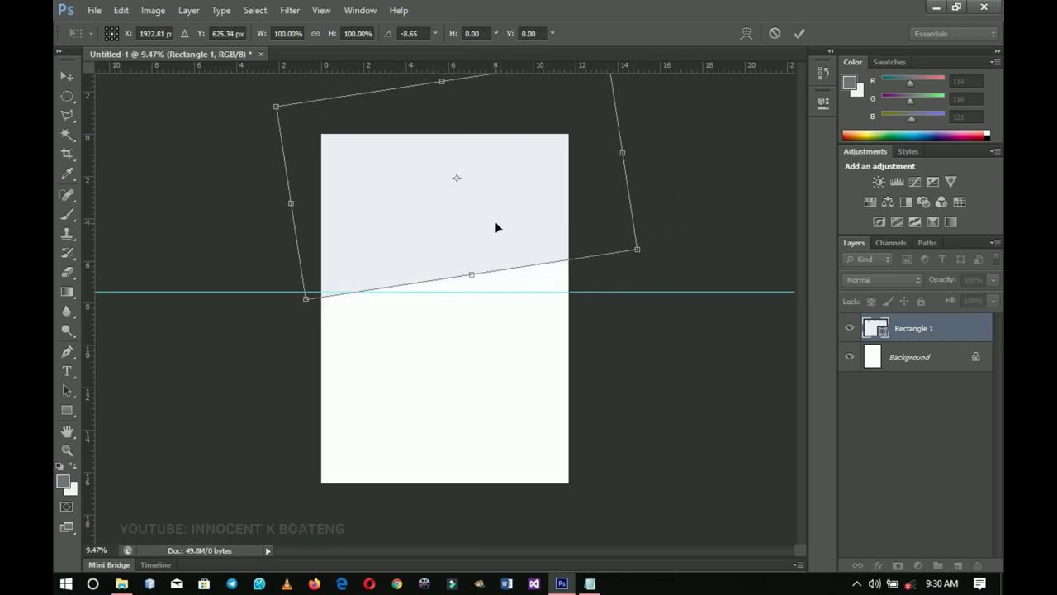
pyautogui.press('Up')
pyautogui.press('Up')
pyautogui.press('Up')
pyautogui.press('Up')
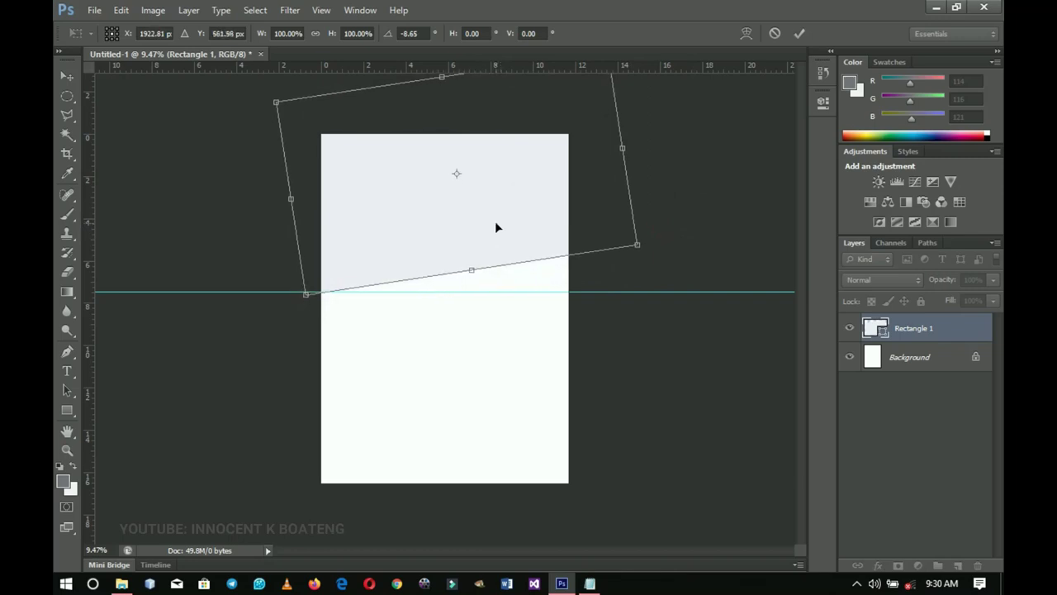
pyautogui.moveTo(735, 208)
pyautogui.mouseDown()
pyautogui.moveTo(732, 224)
pyautogui.moveTo(734, 212)
pyautogui.mouseUp()
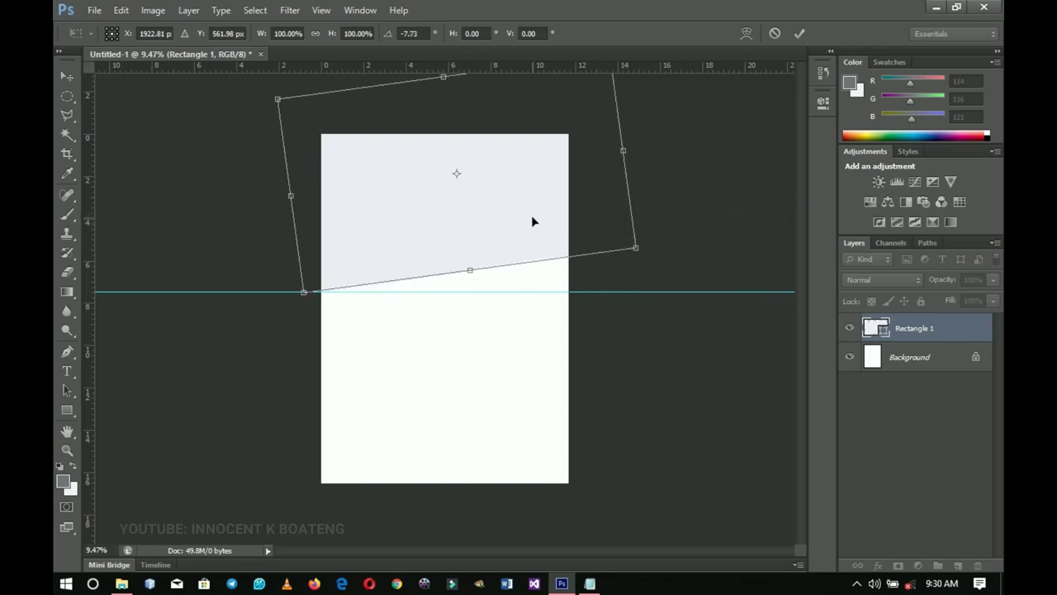
pyautogui.press('Return')
pyautogui.hotkey('ctrl', 't')
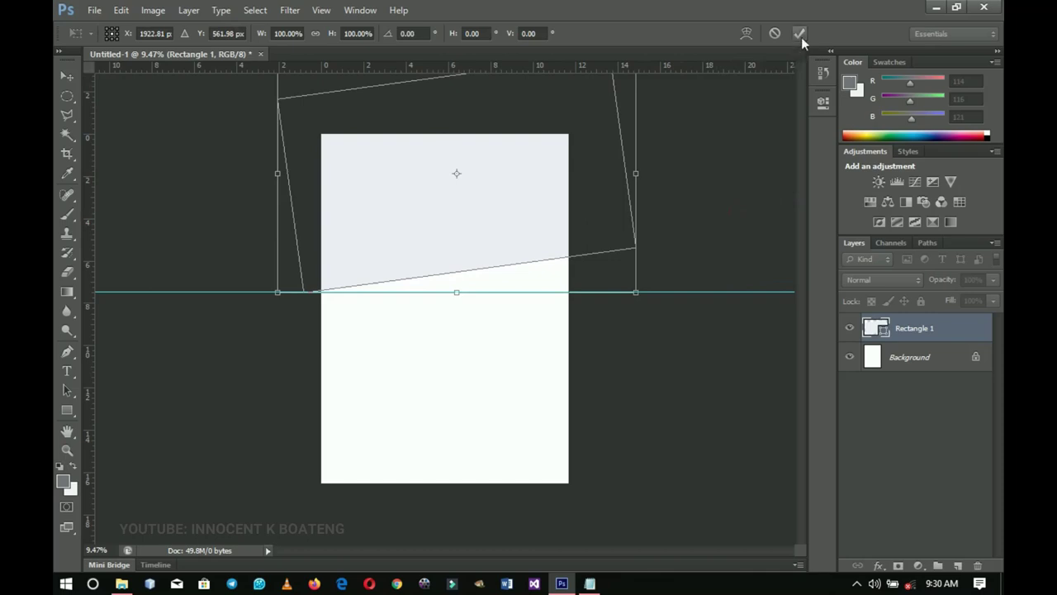
pyautogui.click(799, 33)
pyautogui.click(67, 75)
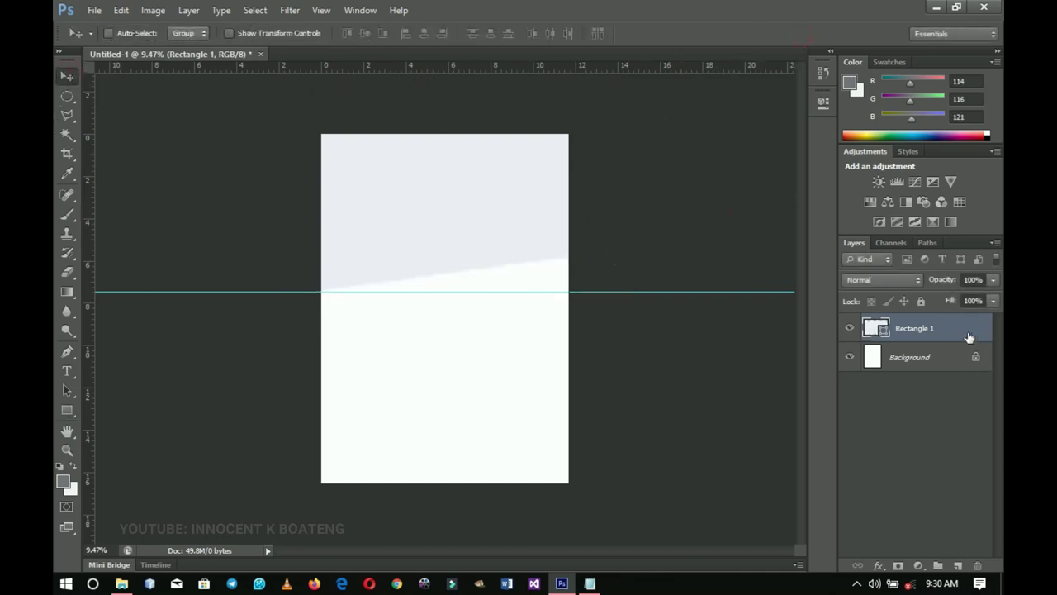
# Add a Gradient Overlay to the Rectangle 1 layer using the custom near-black to dark slate gradient preset.
pyautogui.rightClick(969, 337)
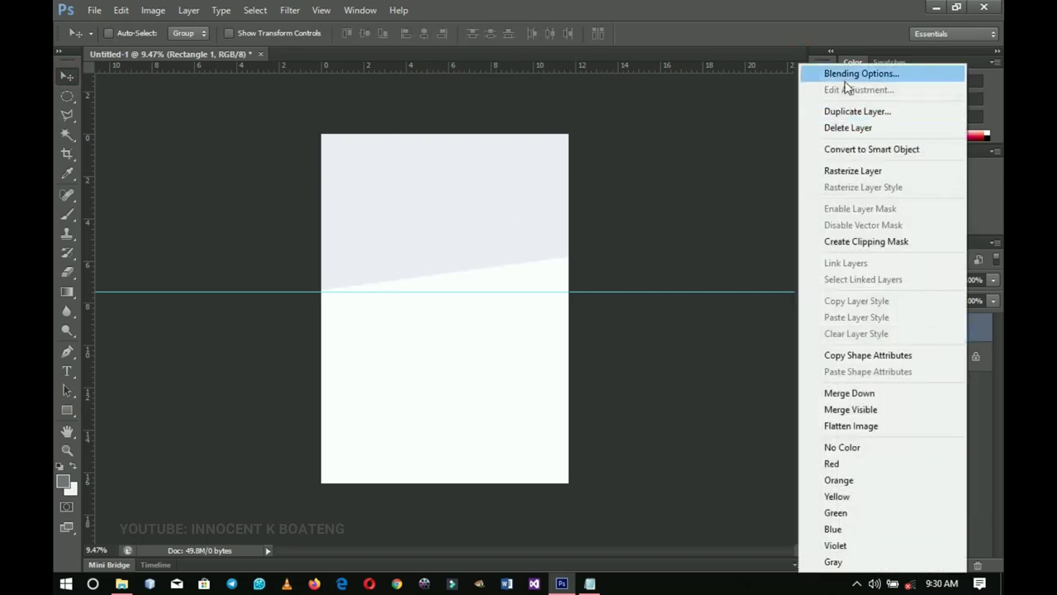
pyautogui.click(851, 74)
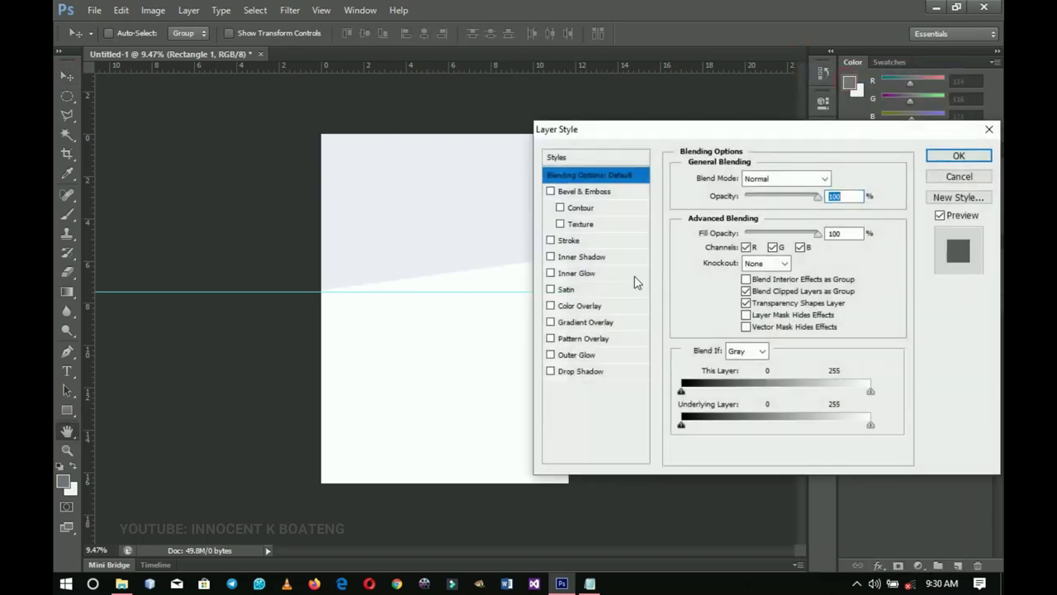
pyautogui.click(588, 322)
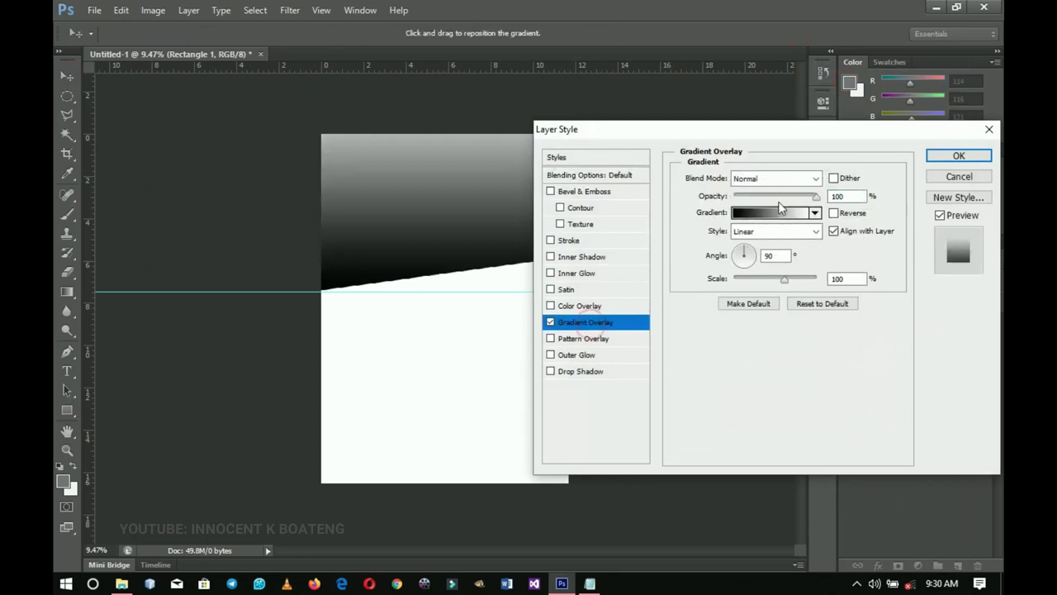
pyautogui.click(776, 214)
pyautogui.moveTo(778, 241); pyautogui.dragTo(780, 313)
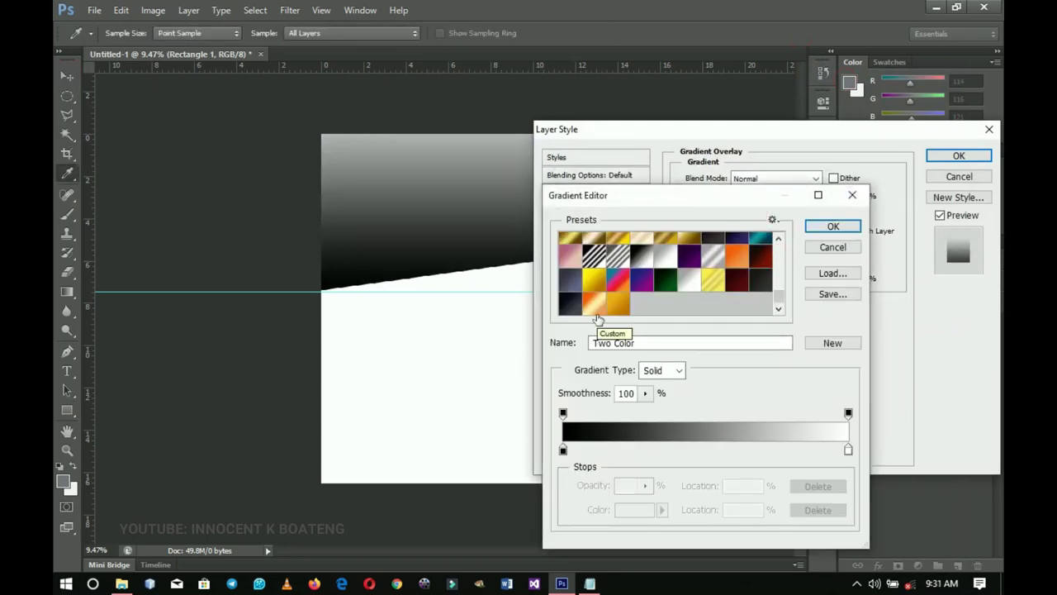
pyautogui.click(576, 306)
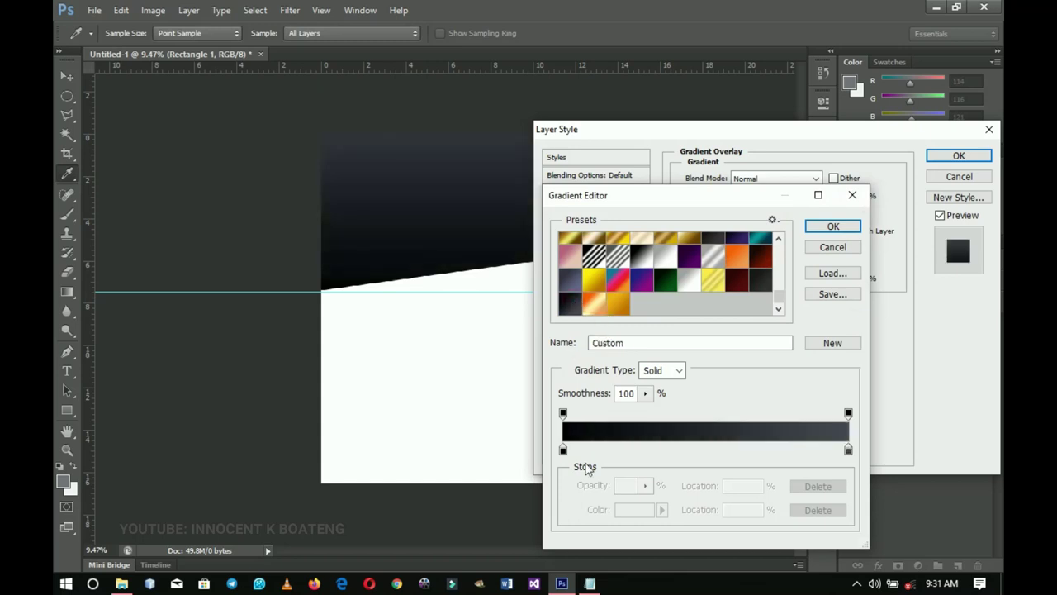
# Check the gradient's two colour stops, keep them at #05070b and #434852, and accept the gradient.
pyautogui.click(563, 449)
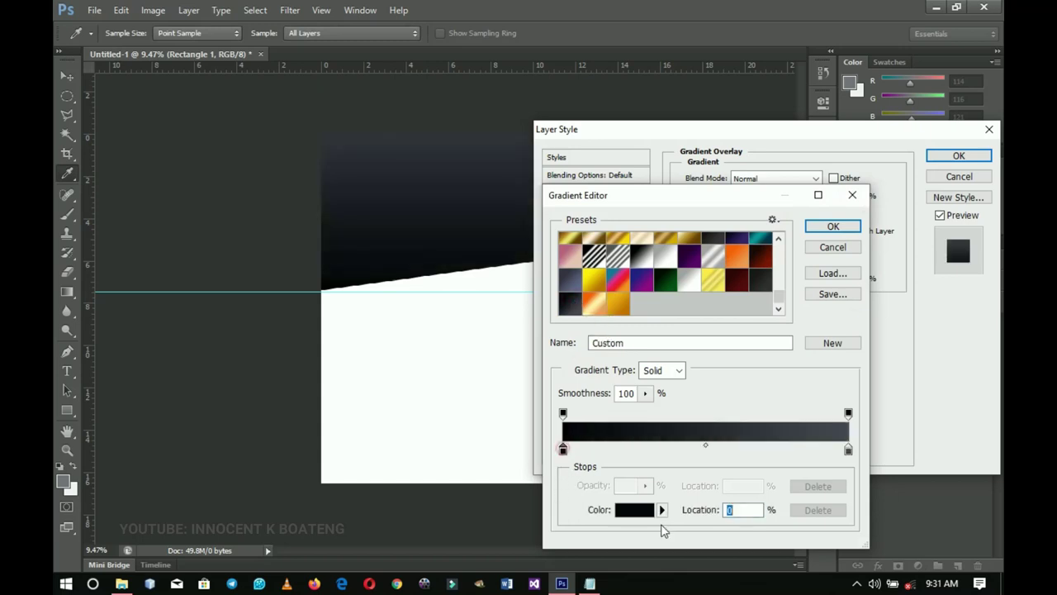
pyautogui.click(636, 510)
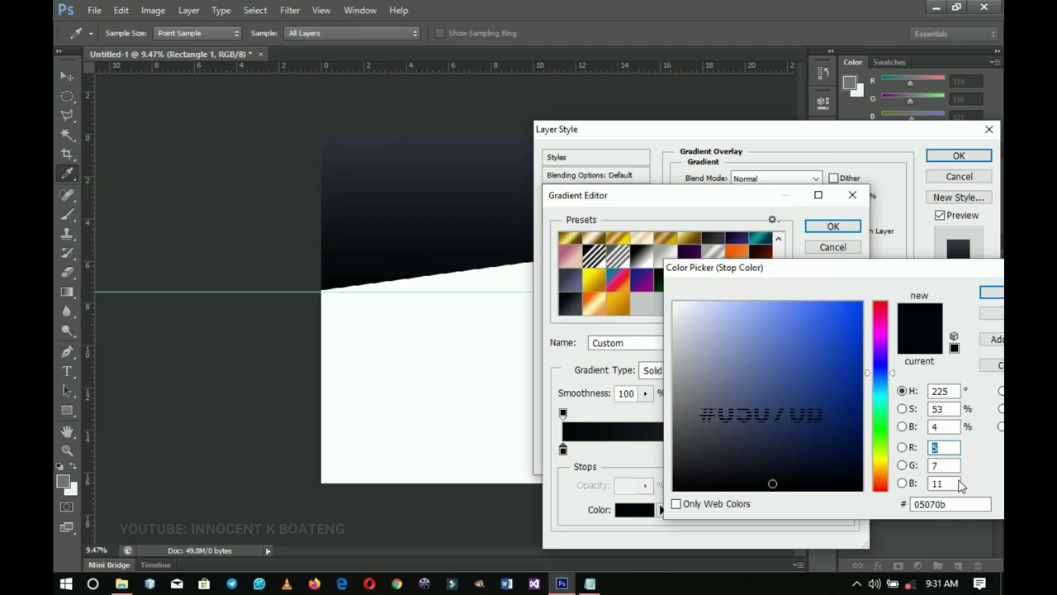
pyautogui.click(991, 293)
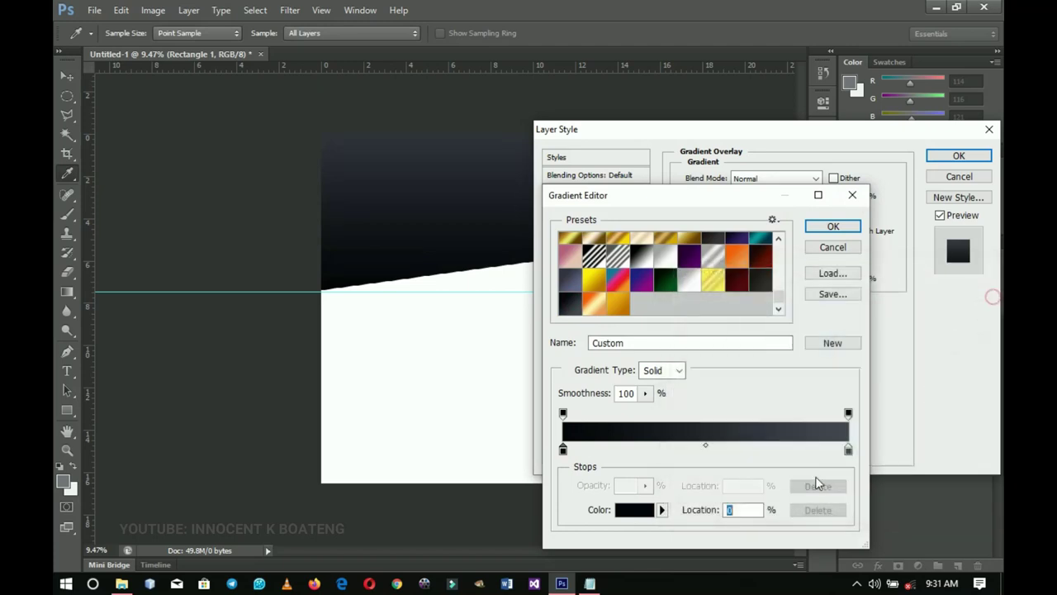
pyautogui.click(848, 450)
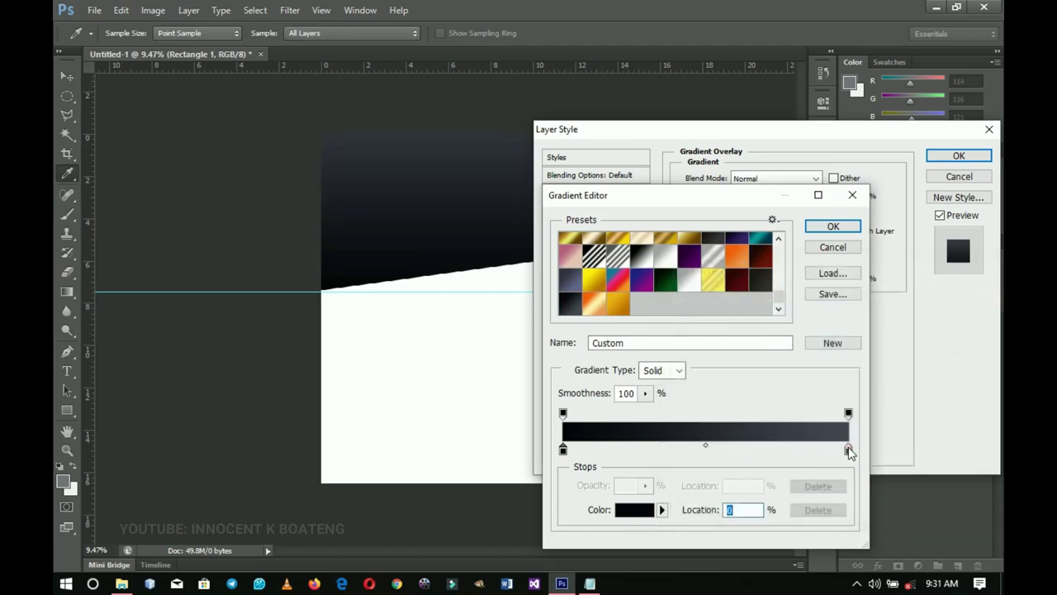
pyautogui.click(636, 508)
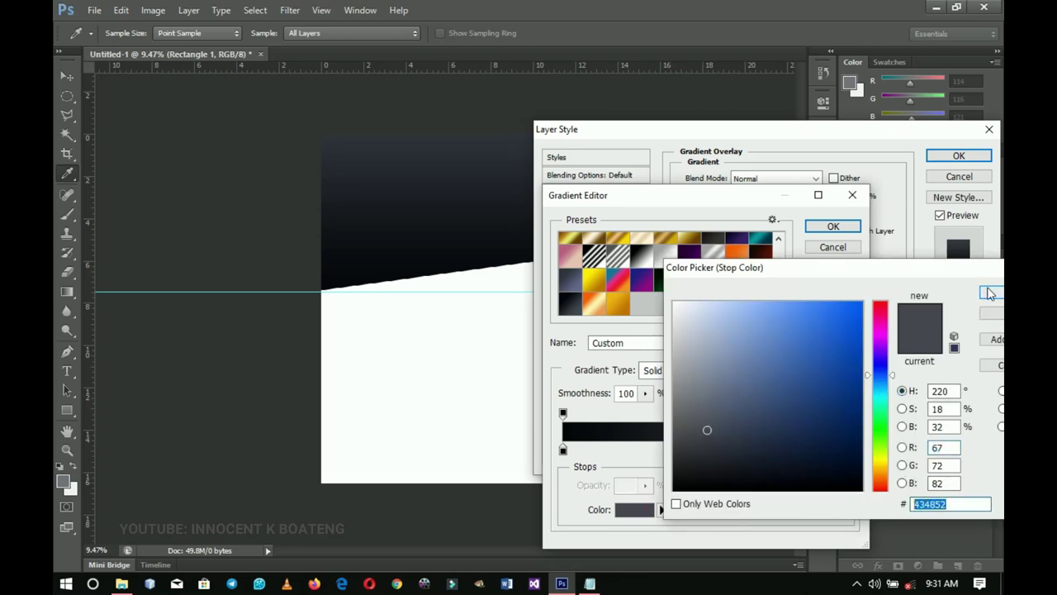
pyautogui.click(989, 291)
pyautogui.click(832, 226)
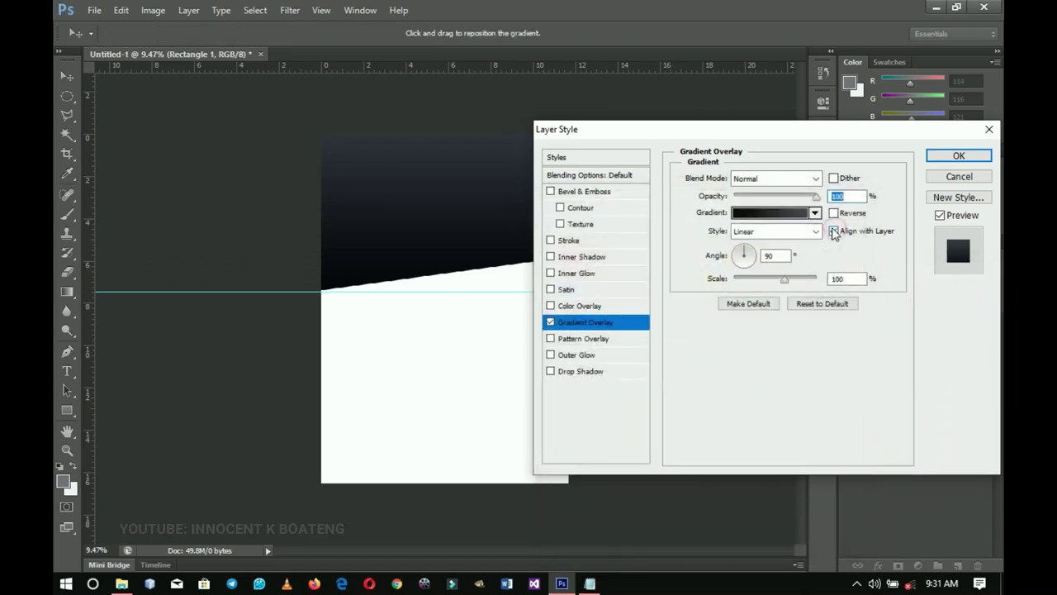
# Set the Gradient Overlay angle to 39° on the tilted rectangle, apply the layer style and collapse the layer's effects list.
pyautogui.doubleClick(773, 255)
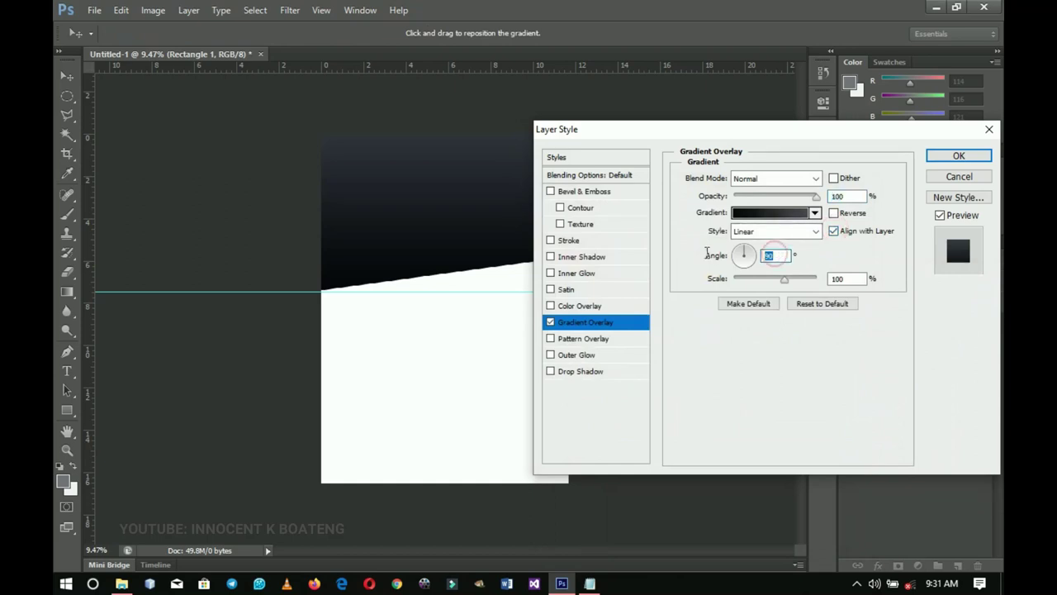
pyautogui.write('39')
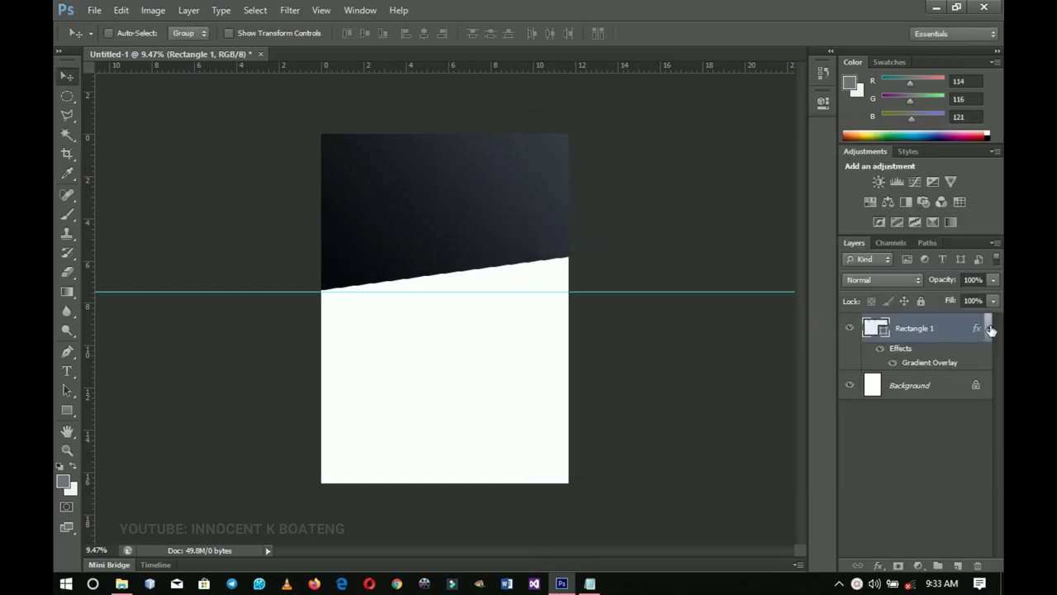
pyautogui.click(988, 329)
# Draw a rectangle about 4004 x 877 px across the page's bottom edge, nudge it down, and copy Rectangle 1's gradient overlay onto it.
pyautogui.click(68, 410)
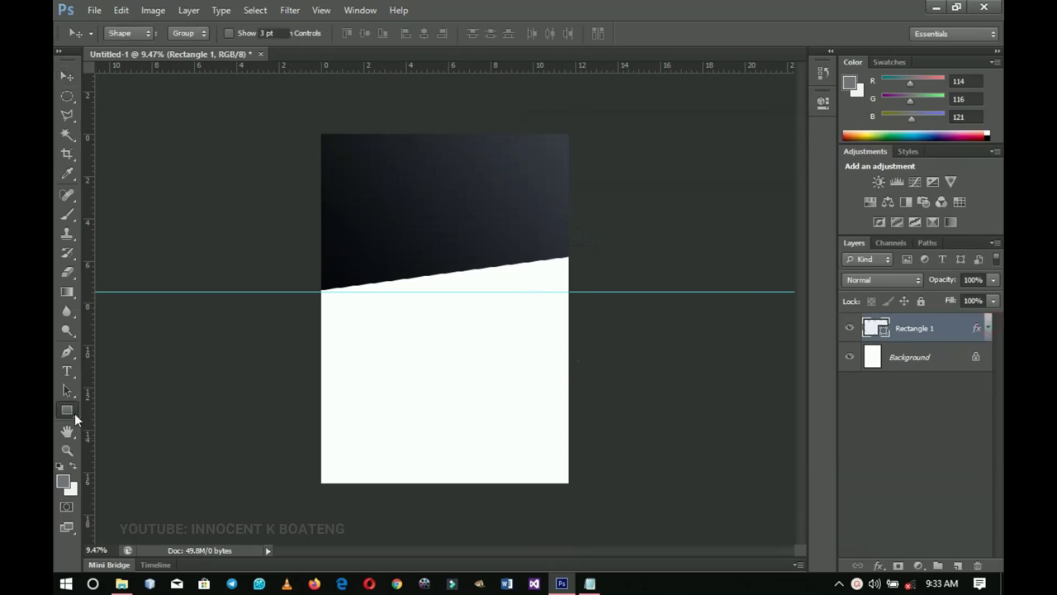
pyautogui.moveTo(306, 453); pyautogui.dragTo(589, 515)
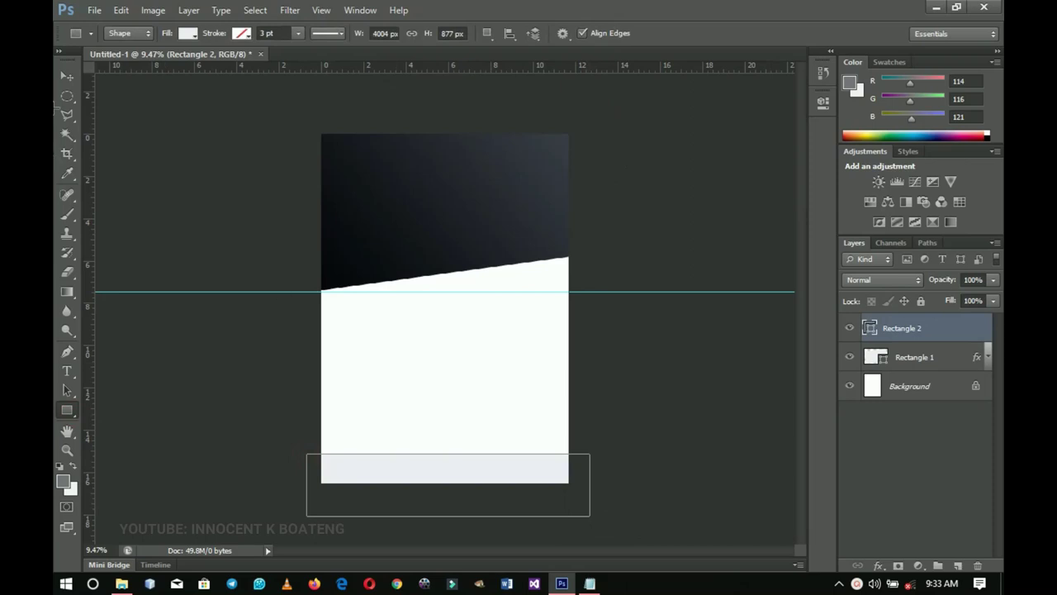
pyautogui.click(68, 76)
pyautogui.hotkey('shift', 'Down')
pyautogui.hotkey('shift', 'Down')
pyautogui.hotkey('shift', 'Down')
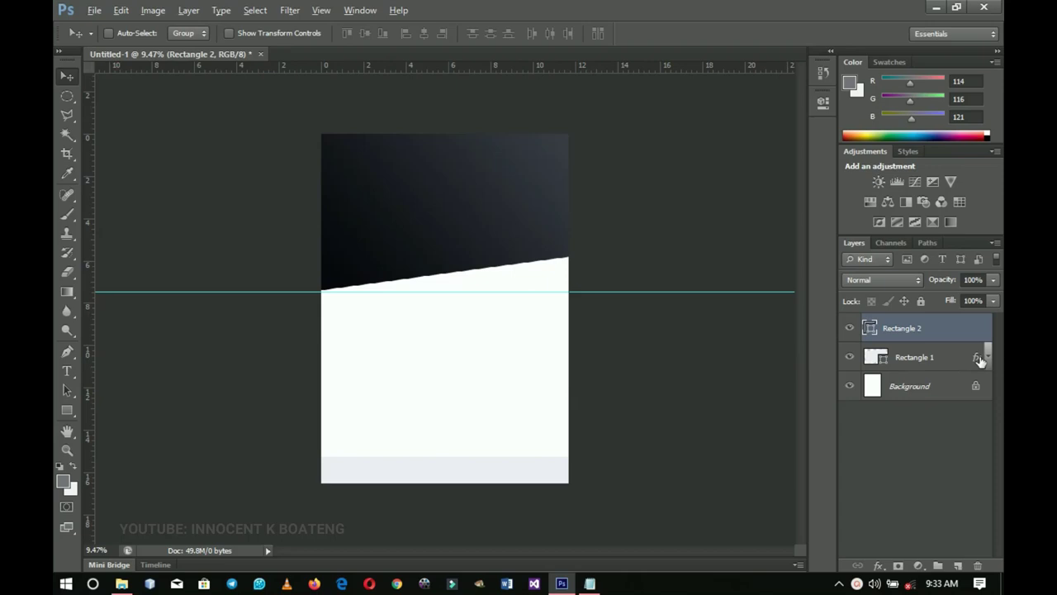
pyautogui.moveTo(979, 360); pyautogui.dragTo(972, 325)
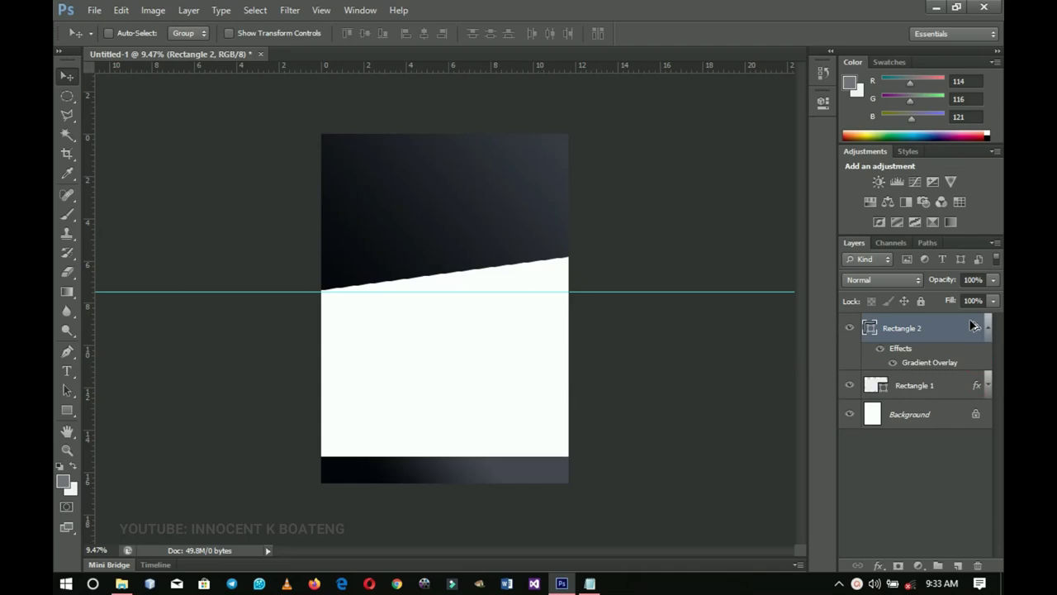
pyautogui.click(986, 328)
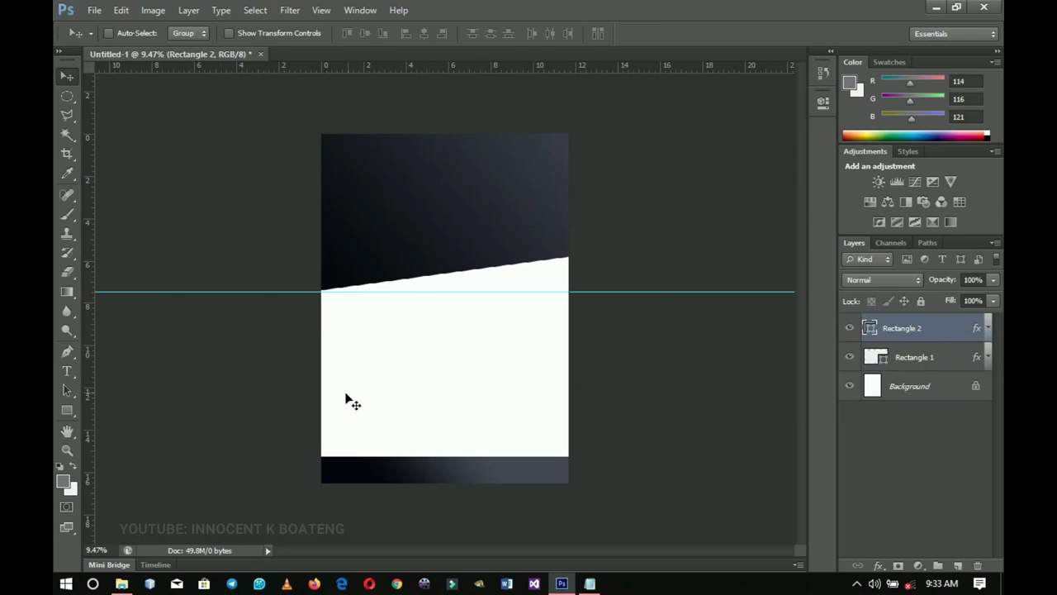
# Draw an ellipse about 2866 x 2735 px directly above the Background layer and move it partly off the page's left edge.
pyautogui.click(935, 394)
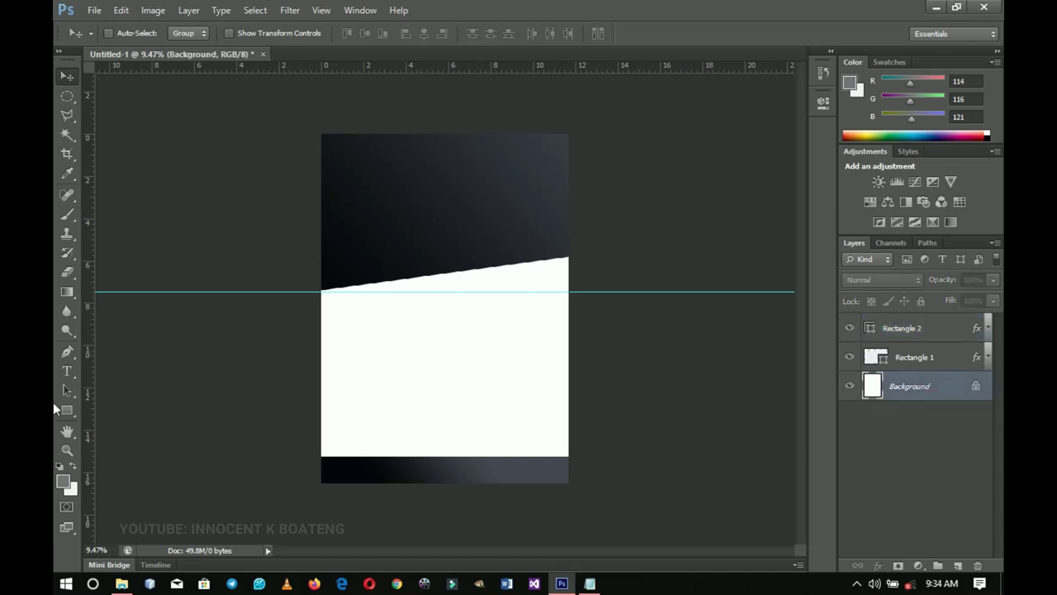
pyautogui.moveTo(56, 405); pyautogui.dragTo(113, 435)
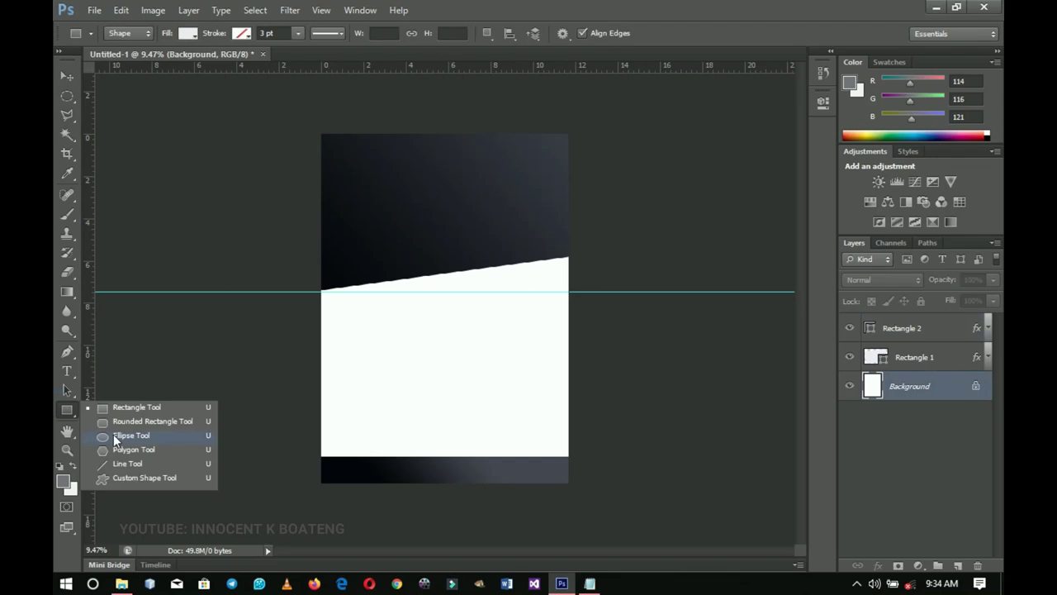
pyautogui.click(113, 438)
pyautogui.moveTo(283, 276); pyautogui.dragTo(486, 468)
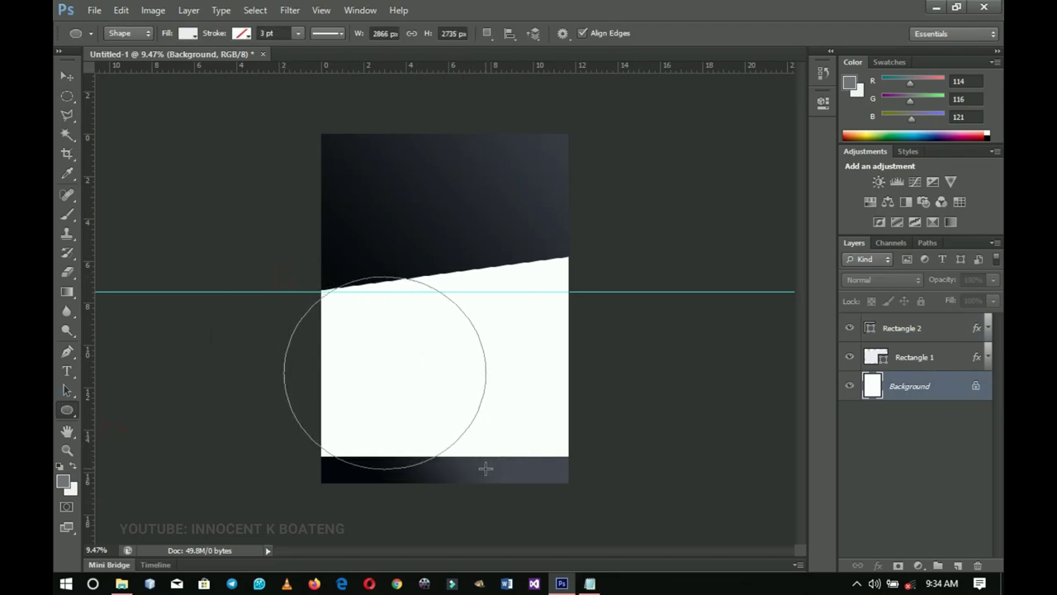
pyautogui.press('v')
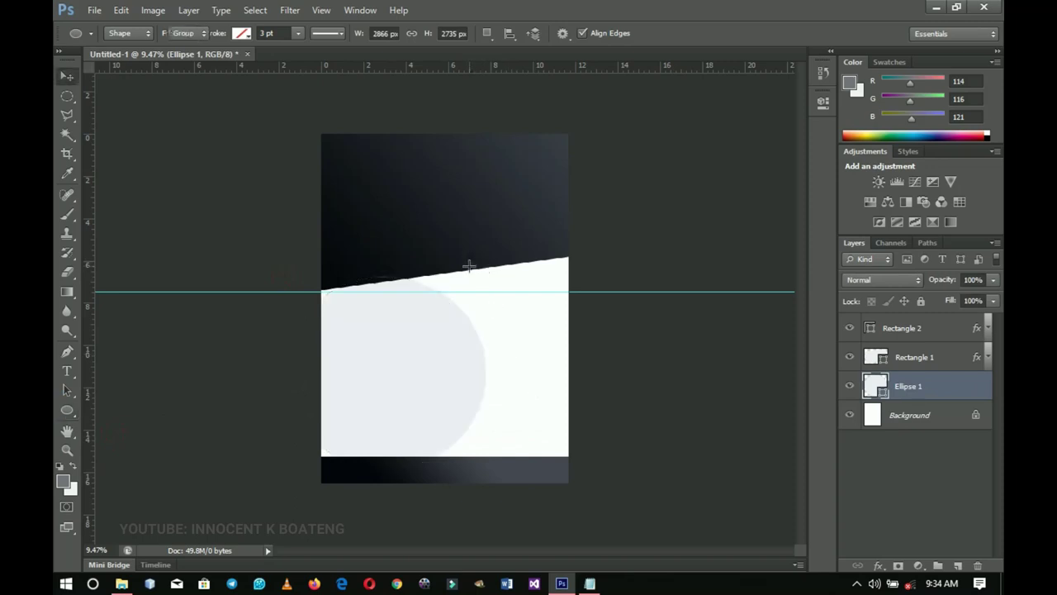
pyautogui.click(418, 368)
pyautogui.moveTo(418, 367); pyautogui.dragTo(329, 357)
# Warp the ellipse so its right side curves inward into a wavy edge along the page's left side, and apply it.
pyautogui.hotkey('ctrl', 't')
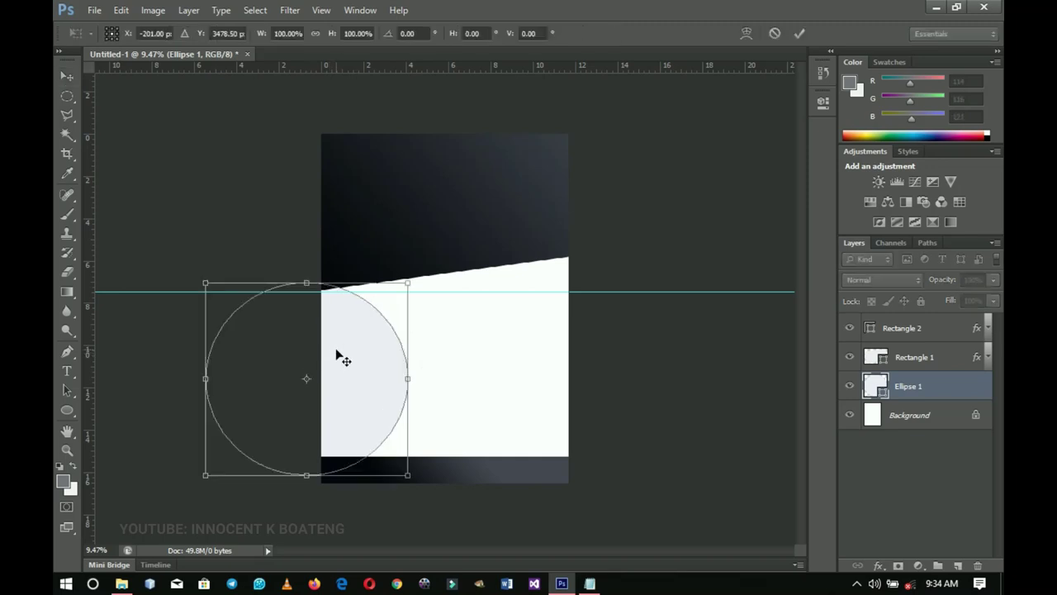
pyautogui.rightClick(378, 351)
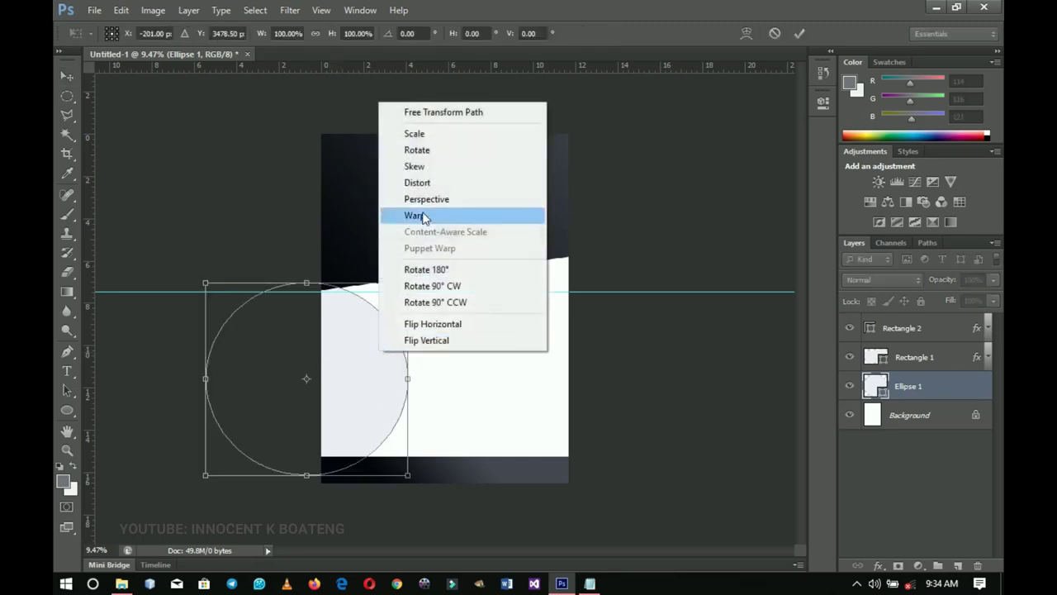
pyautogui.click(417, 216)
pyautogui.moveTo(410, 351); pyautogui.dragTo(245, 416)
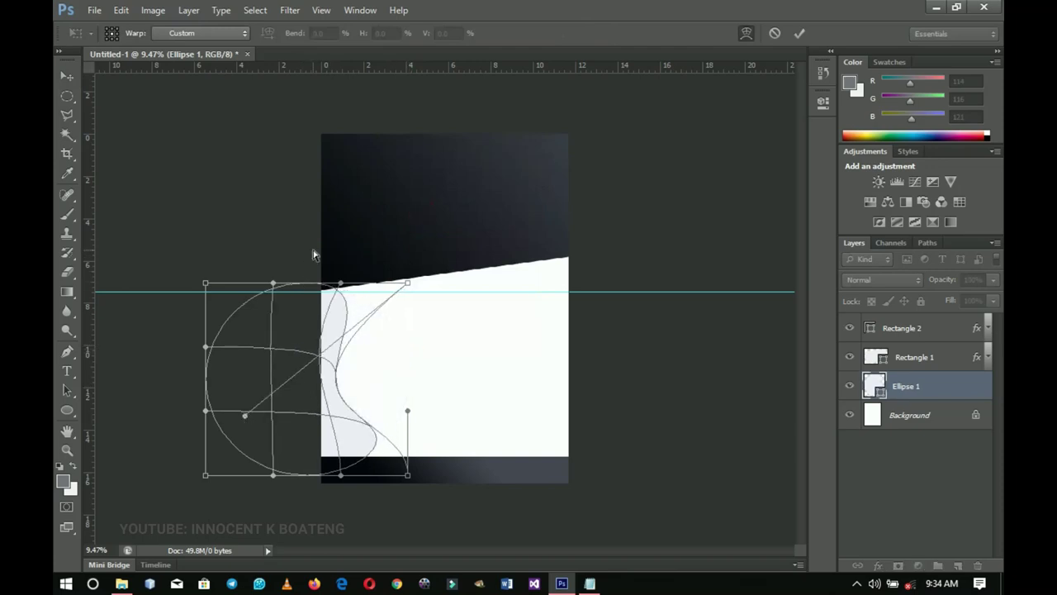
pyautogui.moveTo(342, 284); pyautogui.dragTo(371, 261)
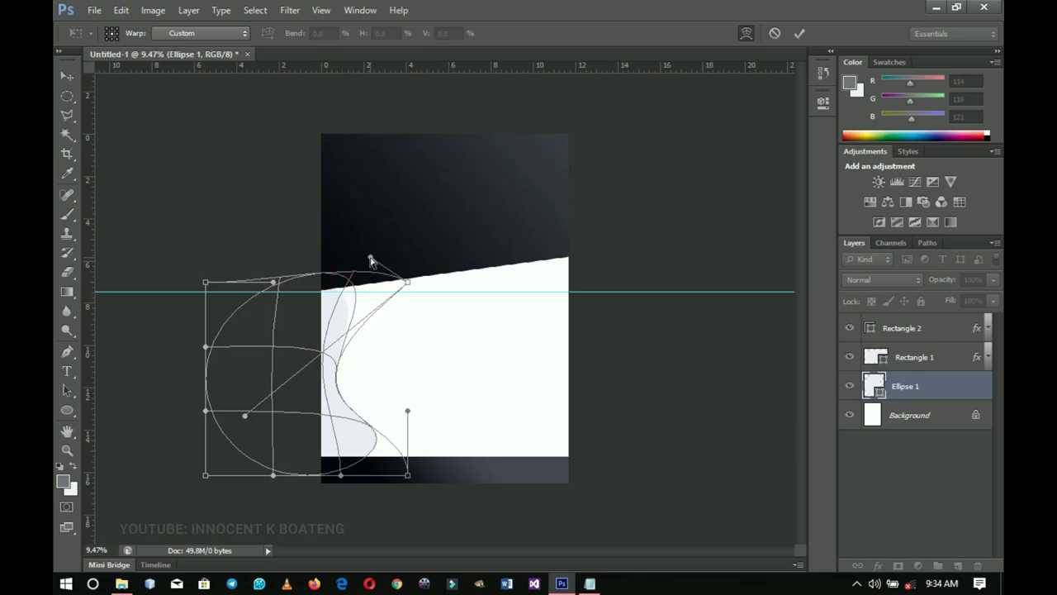
pyautogui.doubleClick(348, 426)
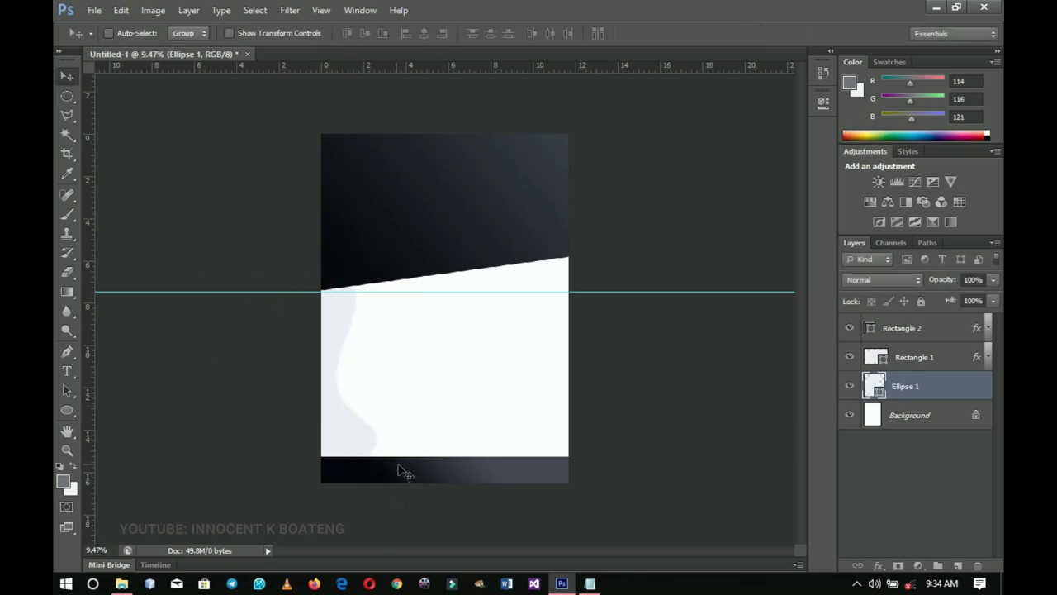
# Duplicate the wavy shape to the page's right side, flip it horizontally and raise it beneath the dark rectangle's slanted edge.
pyautogui.moveTo(379, 450); pyautogui.dragTo(589, 353)
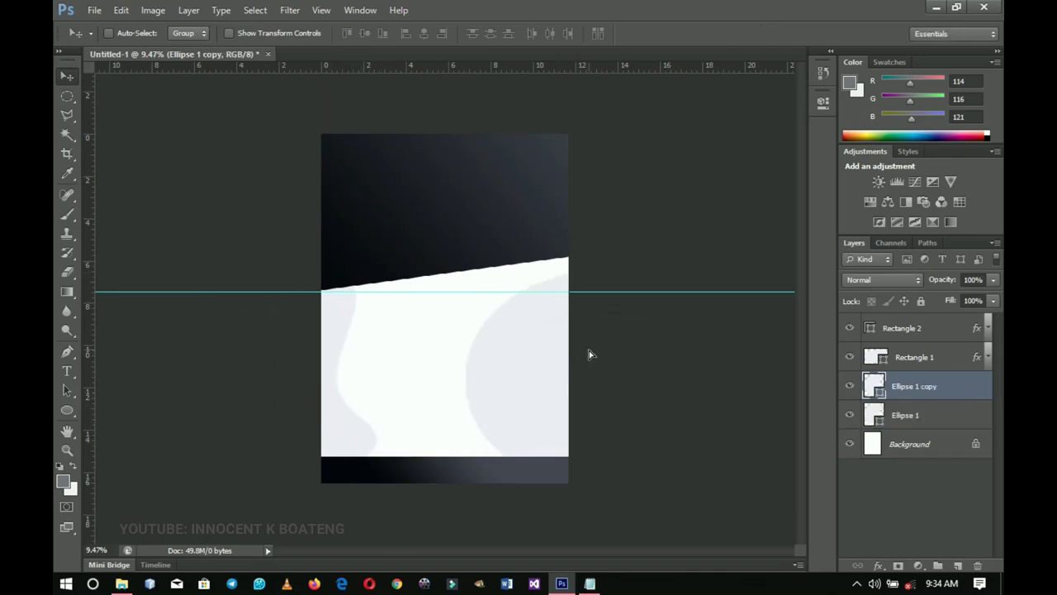
pyautogui.hotkey('ctrl', 't')
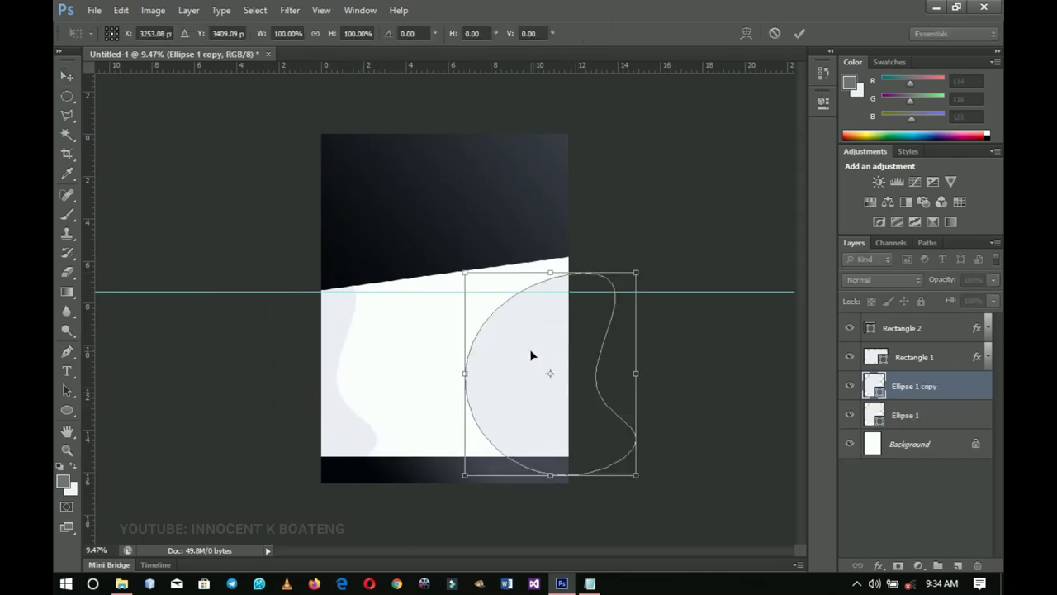
pyautogui.rightClick(531, 355)
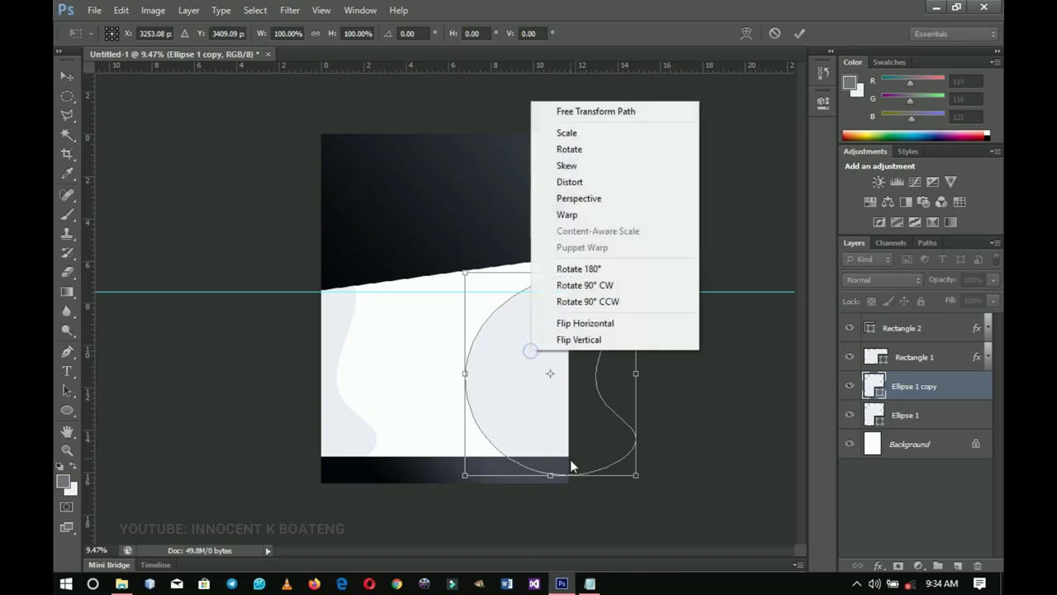
pyautogui.click(593, 331)
pyautogui.moveTo(533, 354); pyautogui.dragTo(583, 261)
pyautogui.press('Return')
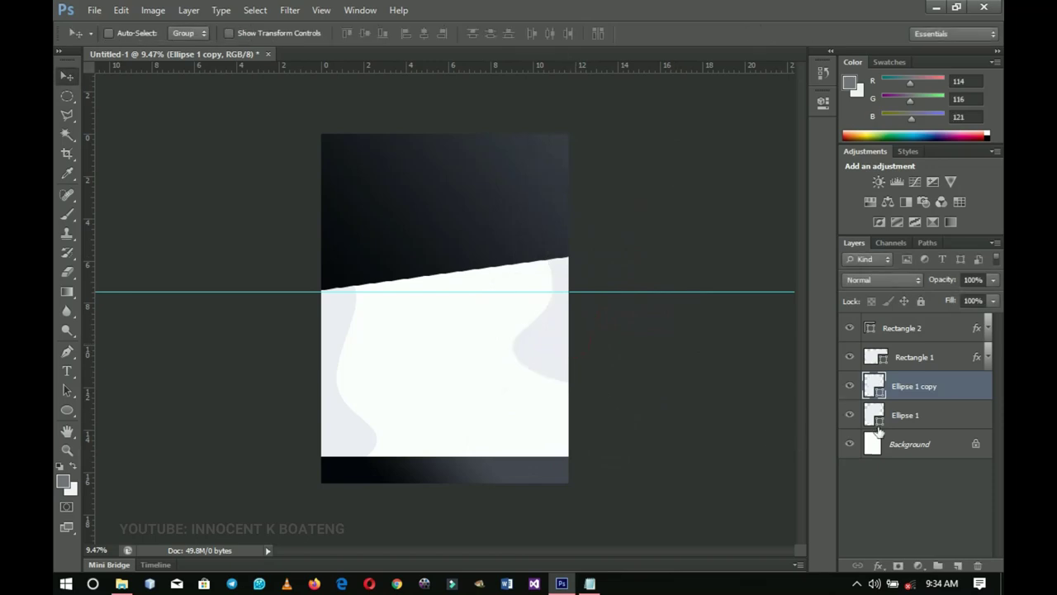
# Group the two rectangle and two ellipse layers and name the group Background.
pyautogui.click(913, 415)
pyautogui.keyDown('shift'); pyautogui.click(911, 331); pyautogui.keyUp('shift')
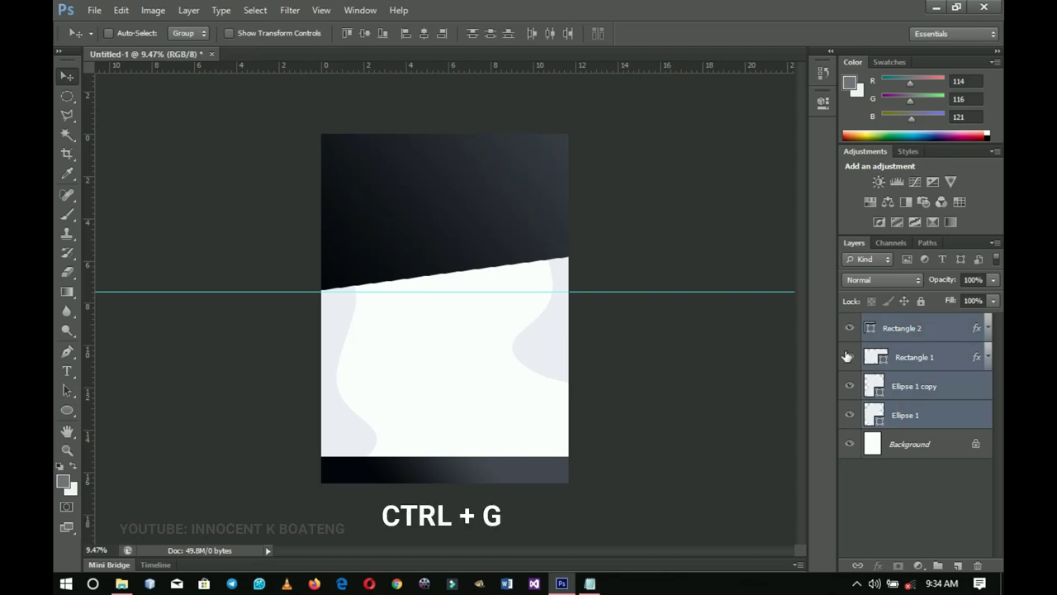
pyautogui.hotkey('ctrl', 'g')
pyautogui.doubleClick(909, 323)
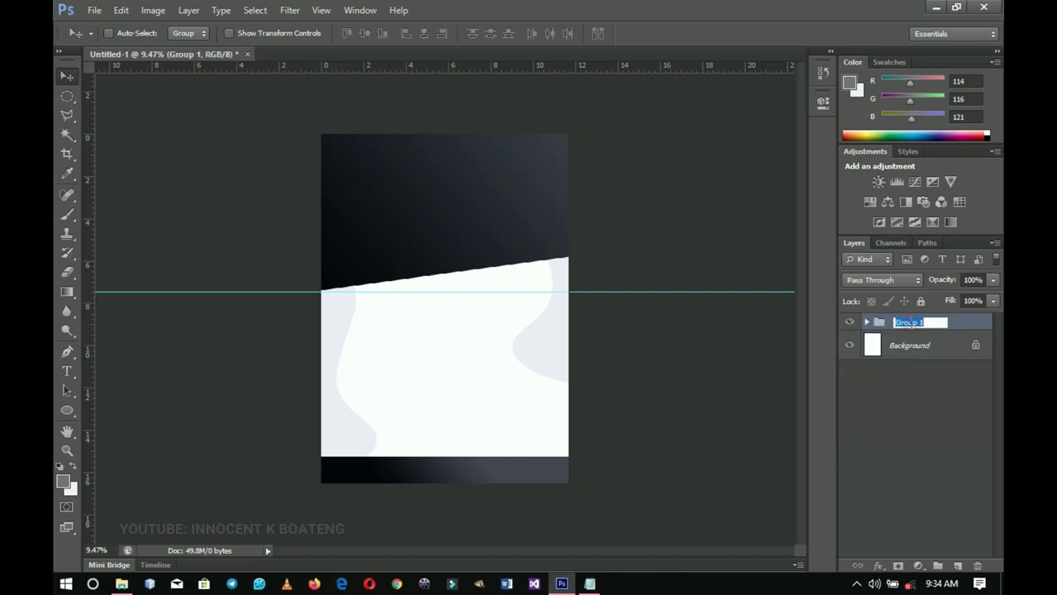
pyautogui.write('Background')
pyautogui.press('Return')
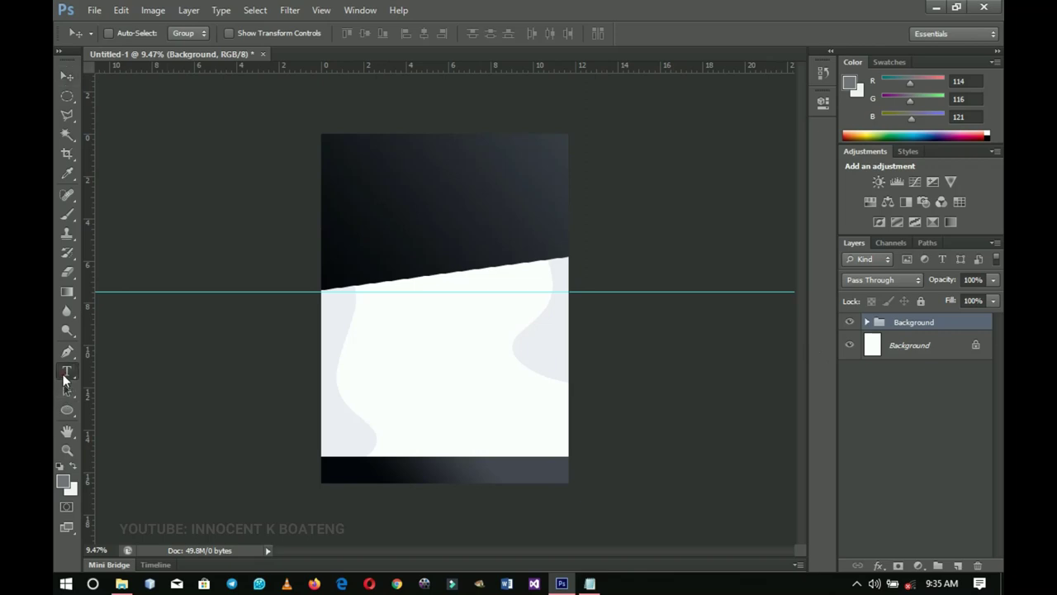
# Add the text TOP GENTLEMEN near the top of the page in white (#ffffff) Poppins Regular at 61.83 pt.
pyautogui.press('t')
pyautogui.click(421, 165)
pyautogui.click(166, 33)
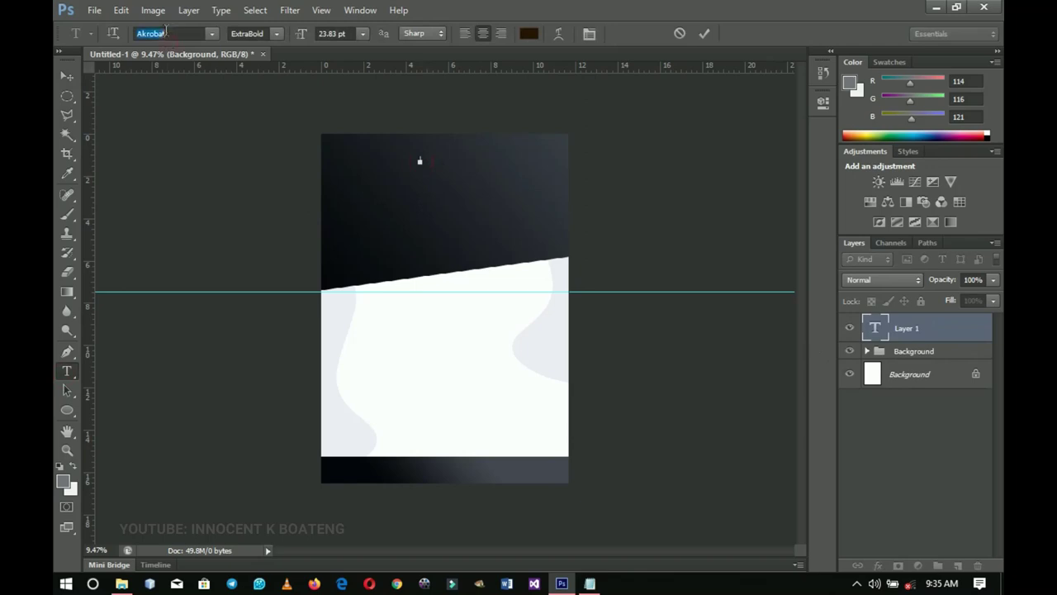
pyautogui.write('Poppins')
pyautogui.press('Return')
pyautogui.click(529, 33)
pyautogui.moveTo(689, 336); pyautogui.dragTo(673, 303)
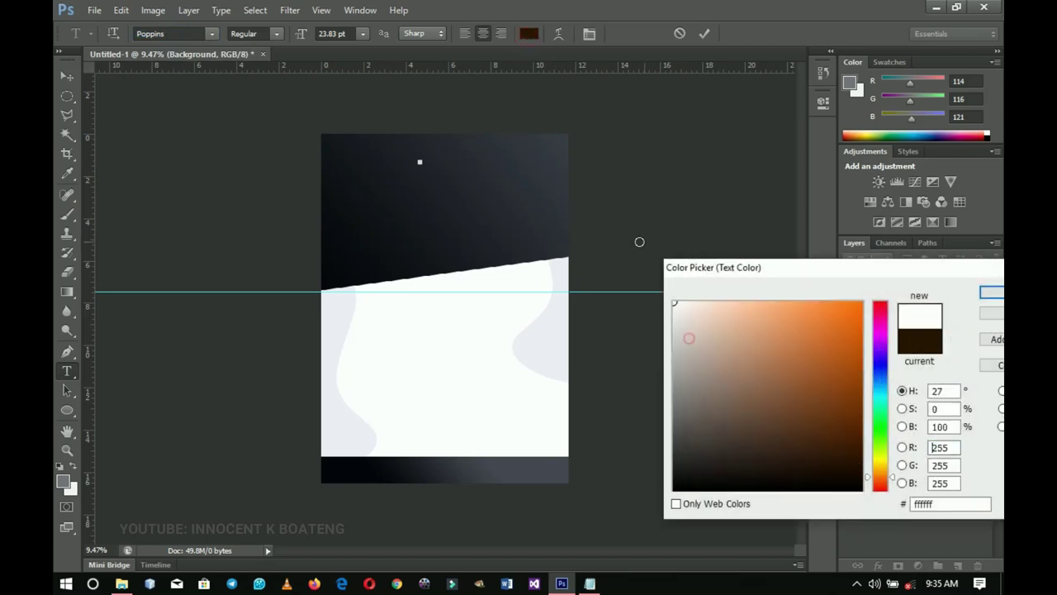
pyautogui.click(991, 291)
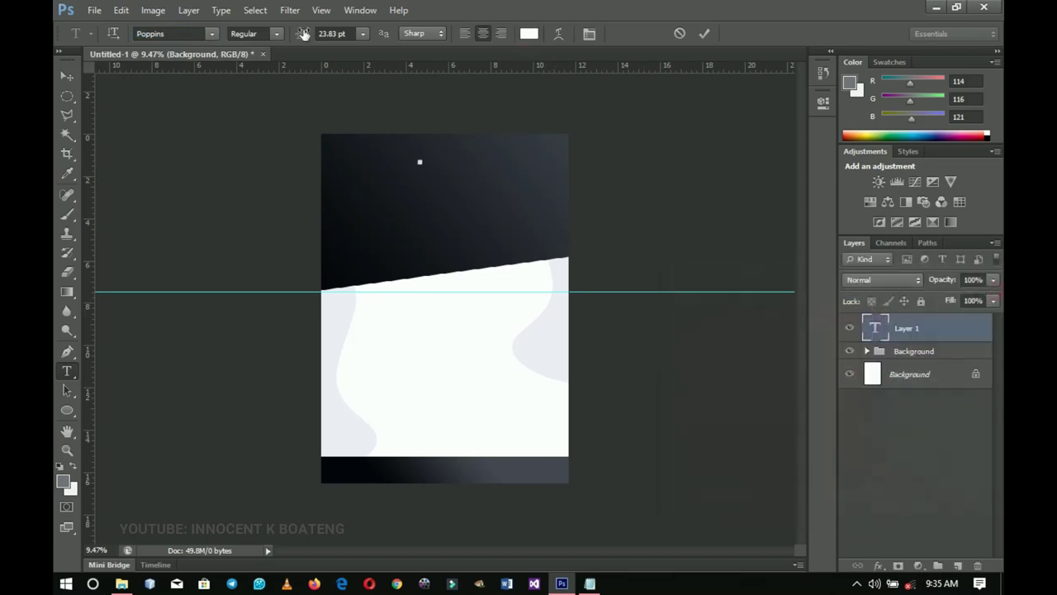
pyautogui.moveTo(304, 33); pyautogui.dragTo(335, 33)
pyautogui.write('TOP GENTLEMEN')
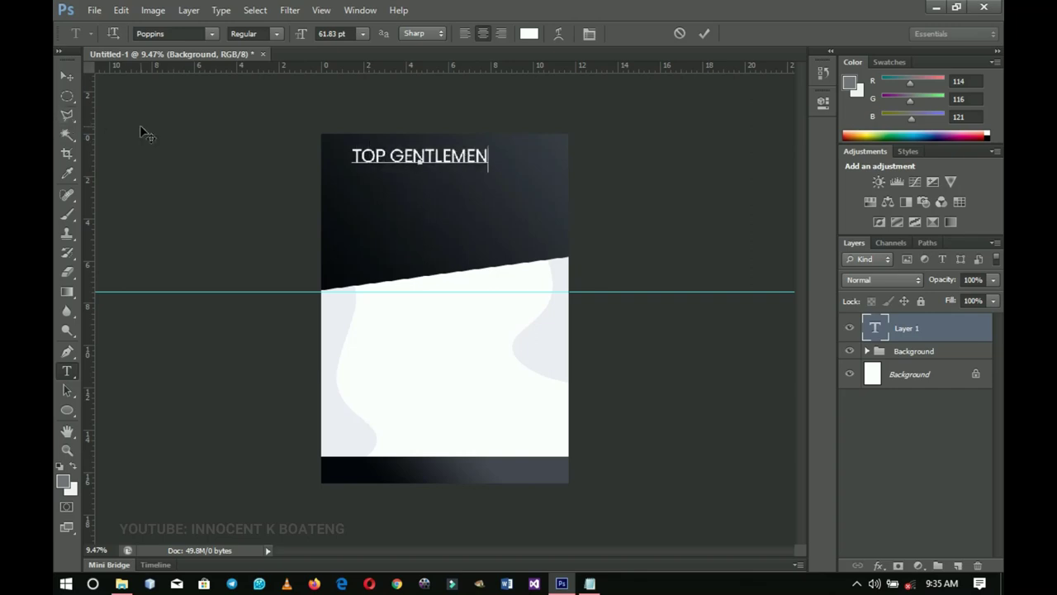
# Change the whole TOP GENTLEMEN text to the SemiBold Italic style and commit the text.
pyautogui.press('ctrl')
pyautogui.hotkey('ctrl', 'a')
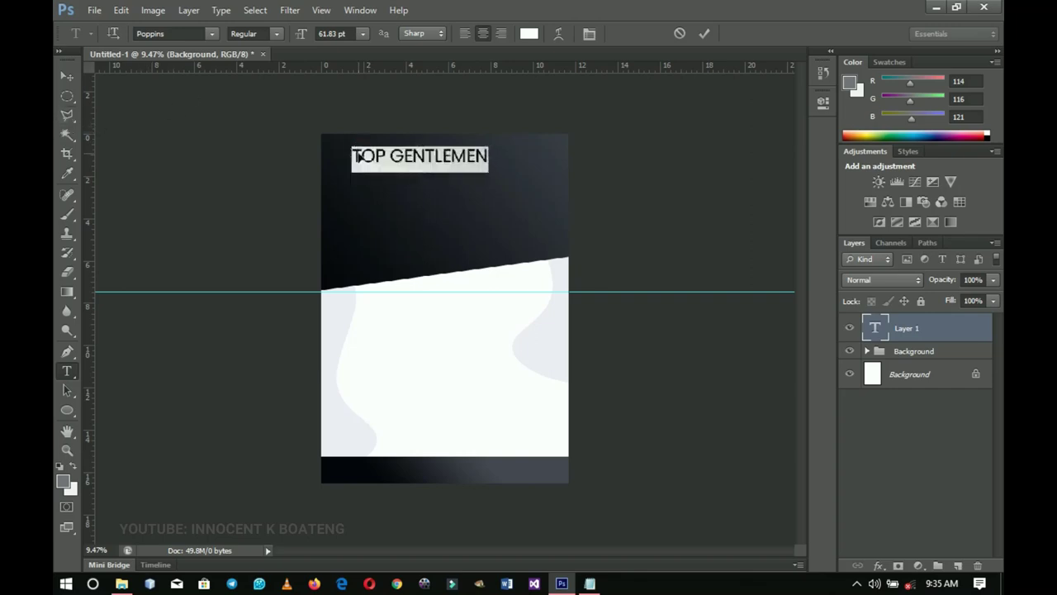
pyautogui.click(278, 34)
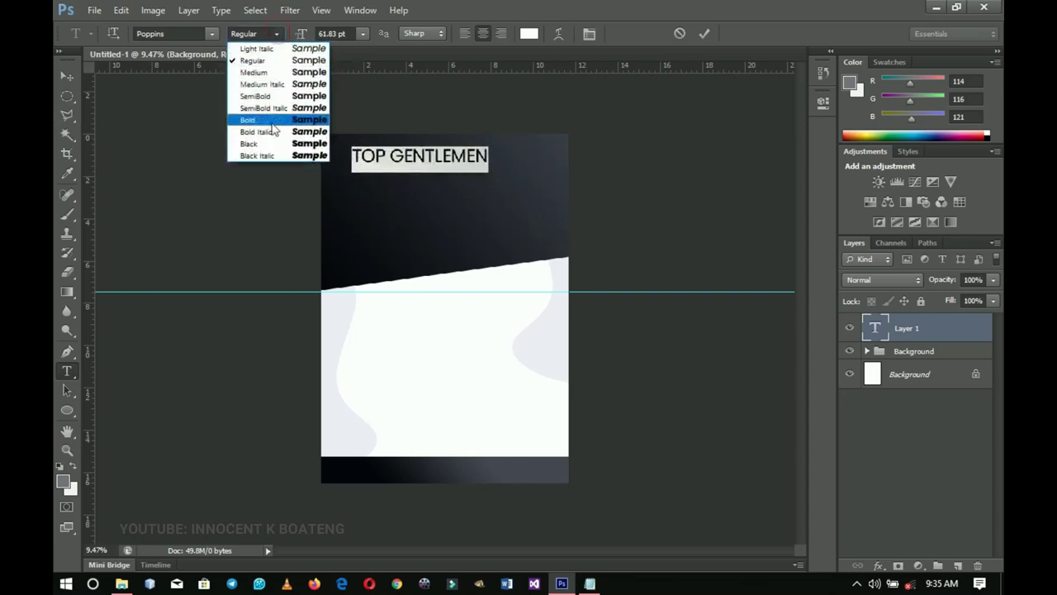
pyautogui.click(264, 108)
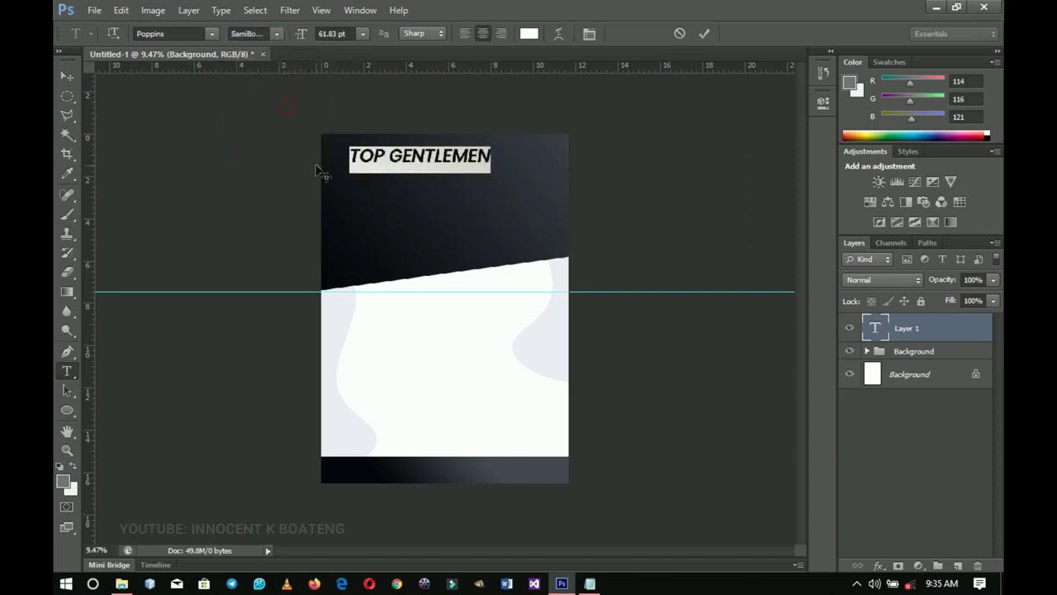
pyautogui.click(66, 77)
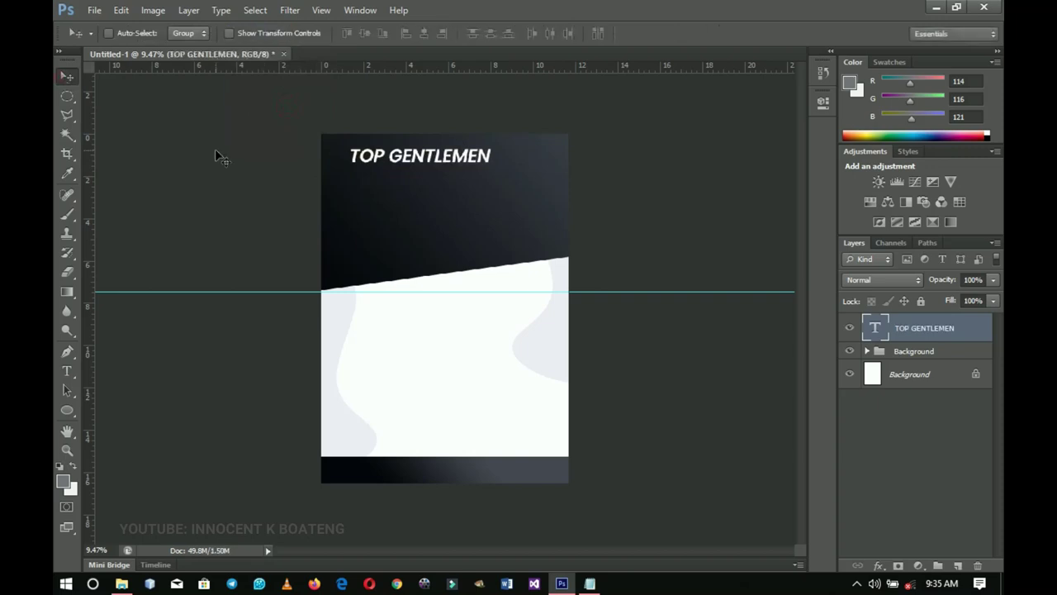
# Enlarge the TOP GENTLEMEN text to about 153% from its centre and select the whole canvas for aligning it.
pyautogui.hotkey('ctrl', 't')
pyautogui.moveTo(494, 175); pyautogui.dragTo(523, 182)
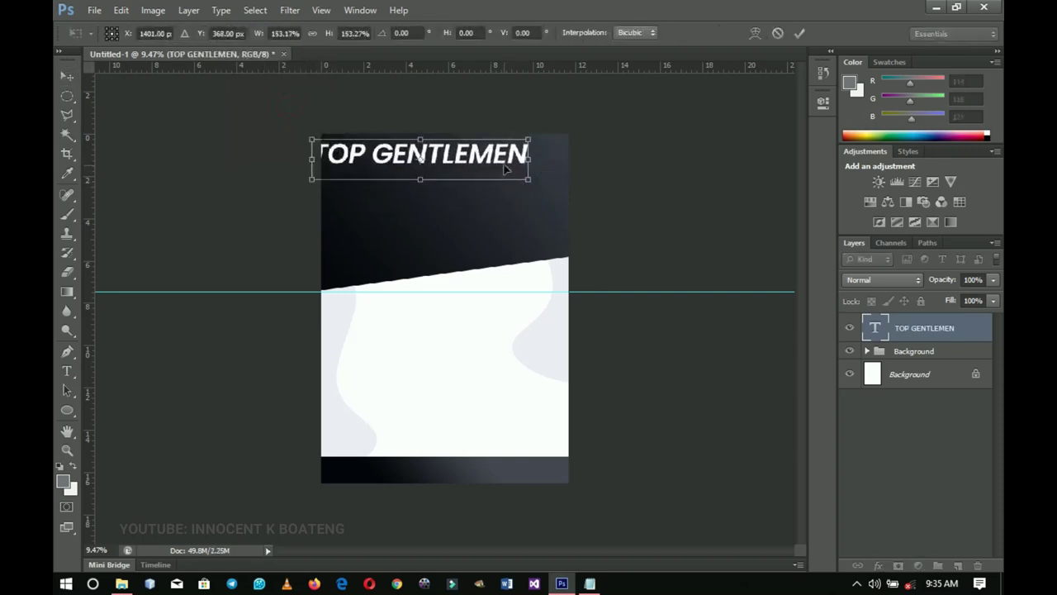
pyautogui.press('Return')
pyautogui.hotkey('ctrl', 'a')
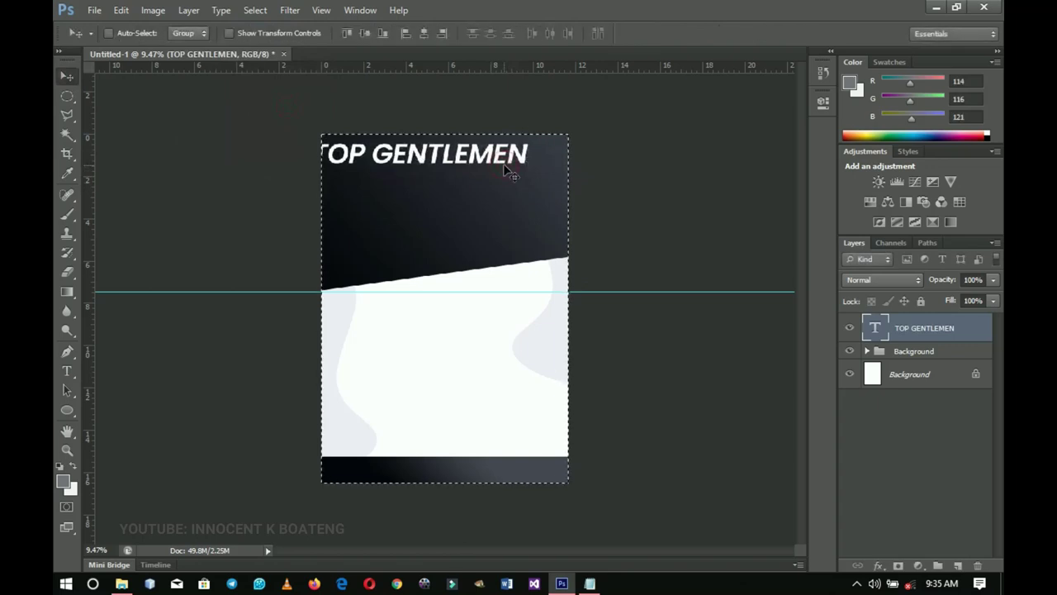
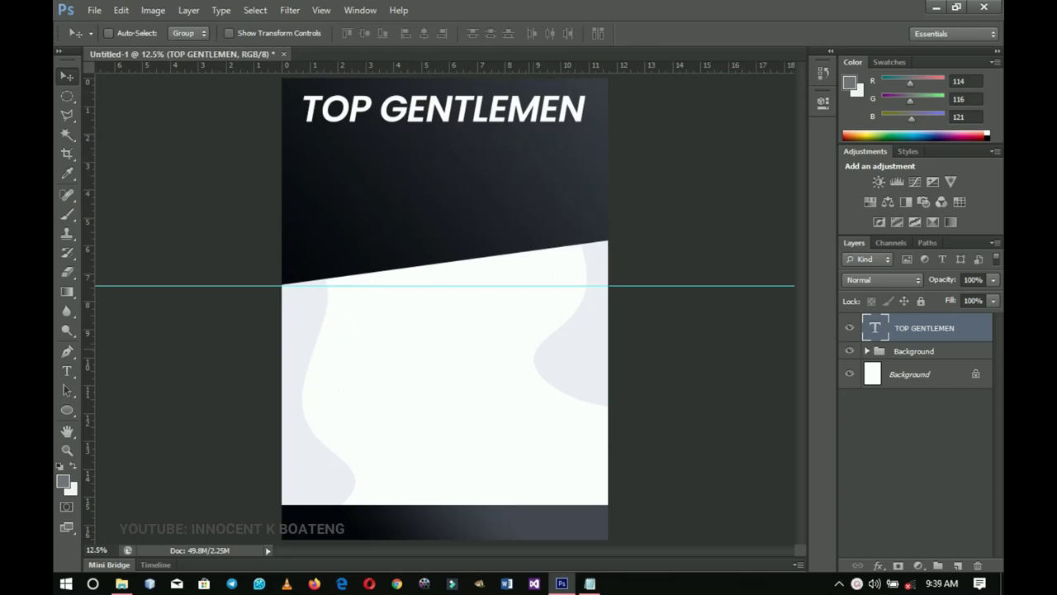
# Duplicate the TOP GENTLEMEN text layer, place the copy just below the original and set the copy's style to Poppins Bold.
pyautogui.hotkey('ctrl', 'j')
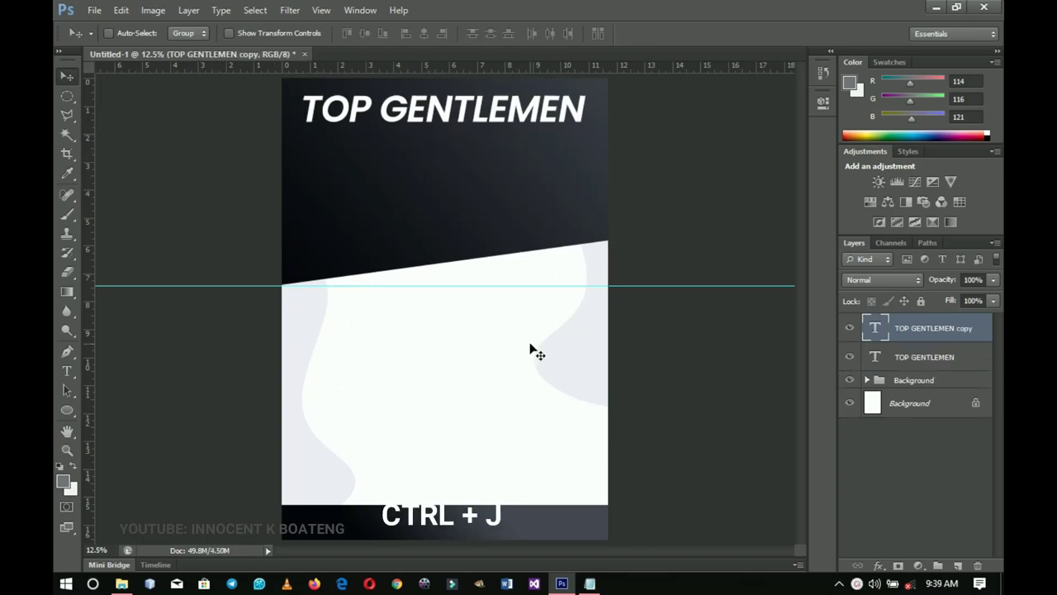
pyautogui.moveTo(450, 99); pyautogui.dragTo(451, 164)
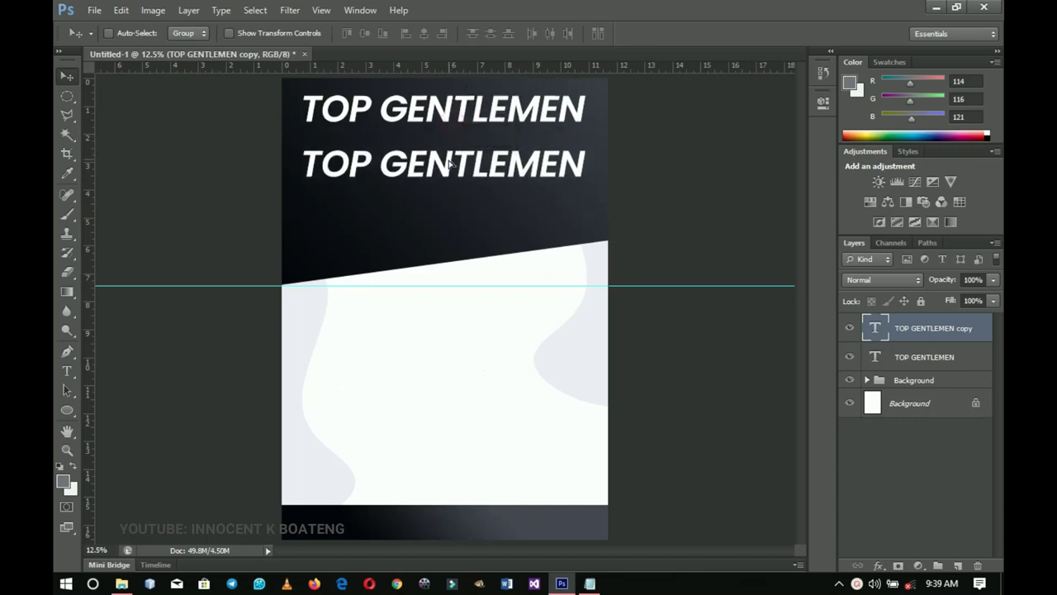
pyautogui.press('t')
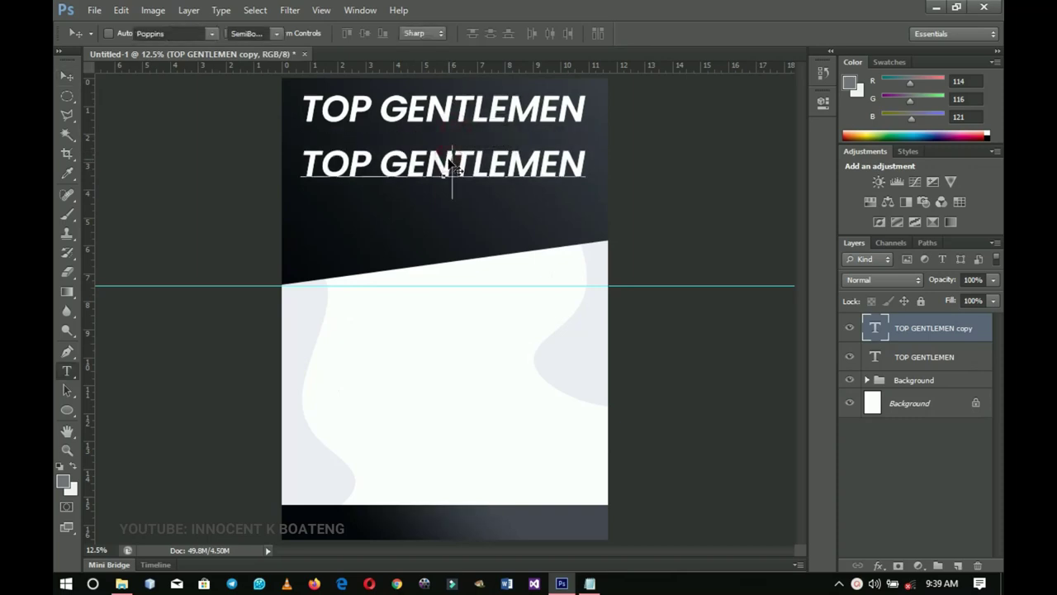
pyautogui.click(450, 166)
pyautogui.hotkey('ctrl', 'a')
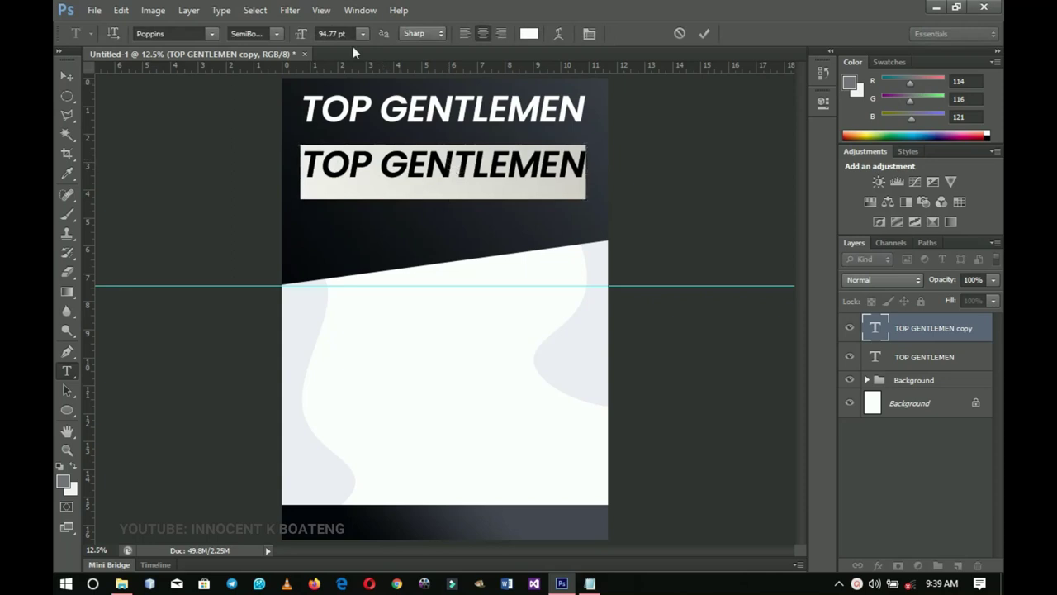
pyautogui.click(276, 37)
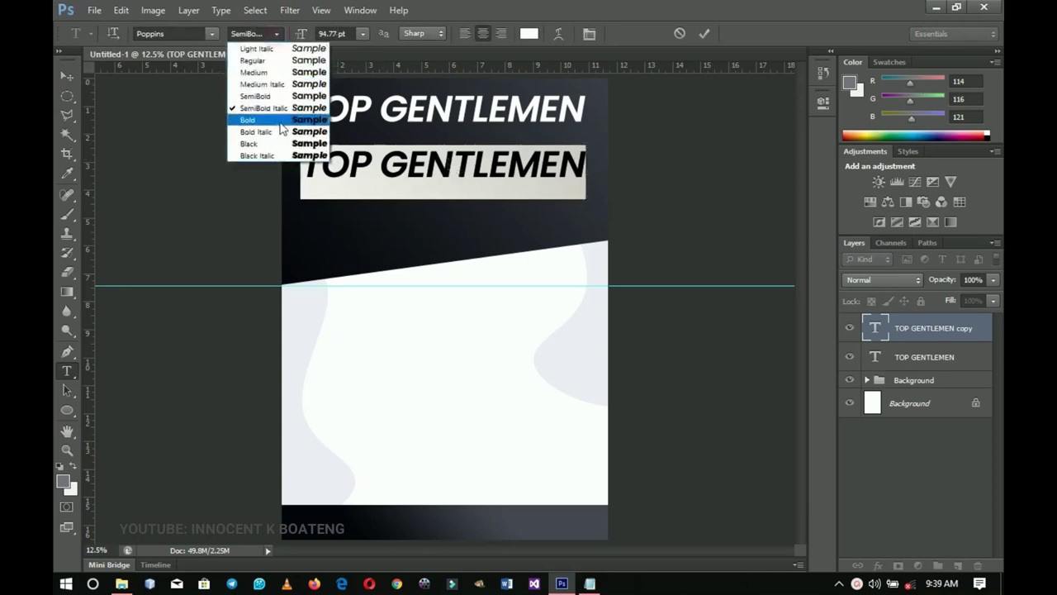
pyautogui.click(284, 130)
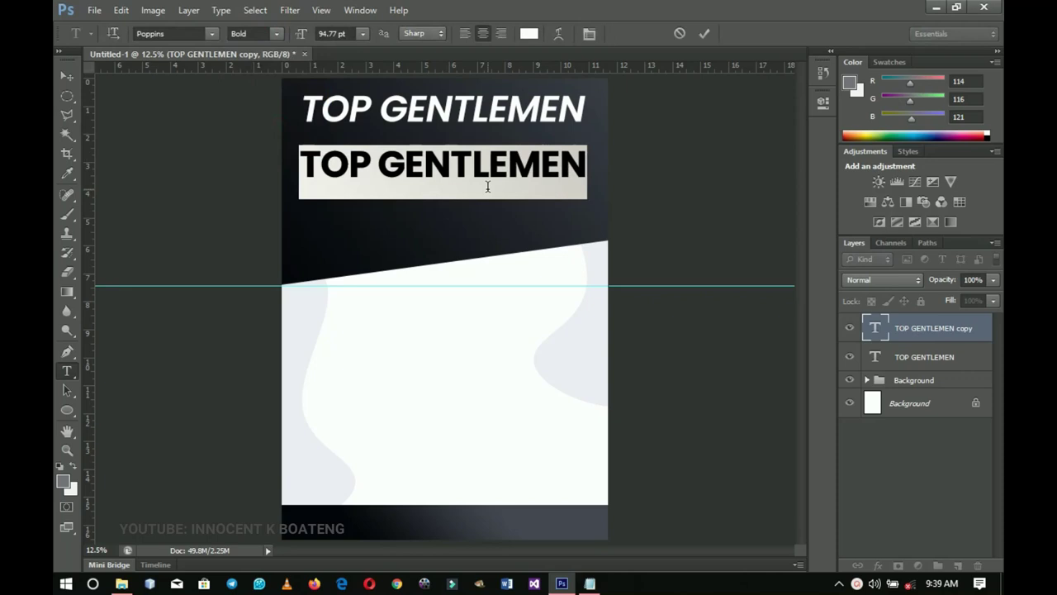
# Replace the copied text with SH ES, leaving a wide gap for the missing letter, and set its size to 167 pt.
pyautogui.write('SH')
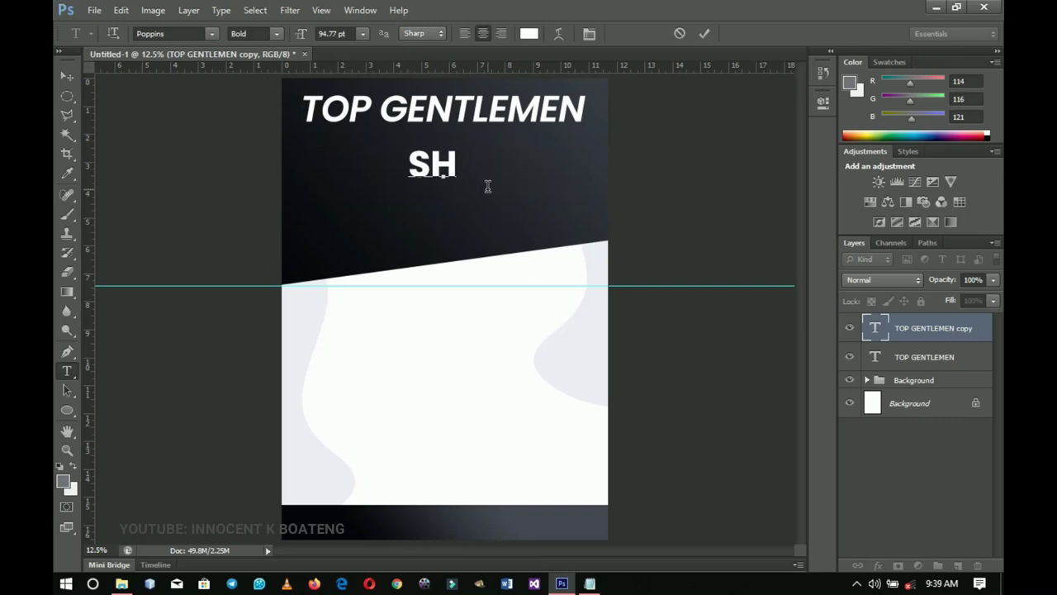
pyautogui.write('  ES')
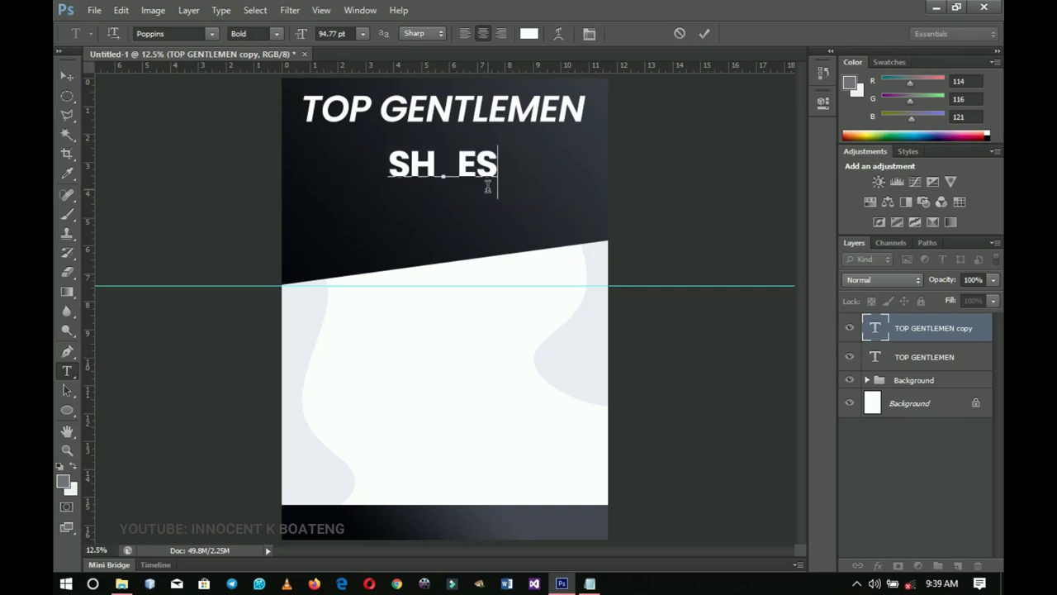
pyautogui.click(459, 165)
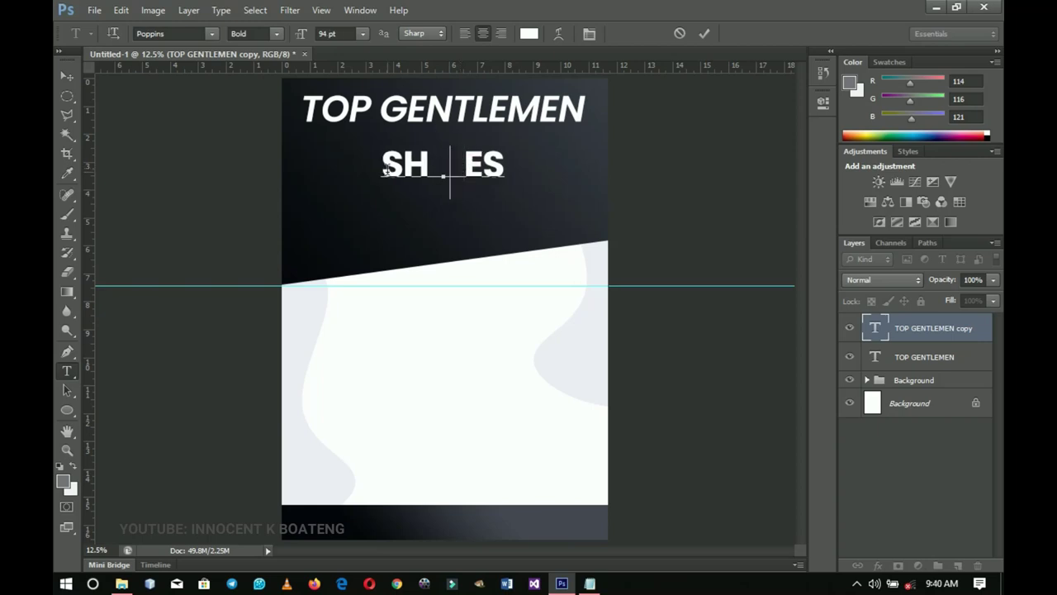
pyautogui.moveTo(385, 169); pyautogui.dragTo(559, 147)
pyautogui.moveTo(302, 36); pyautogui.dragTo(357, 34)
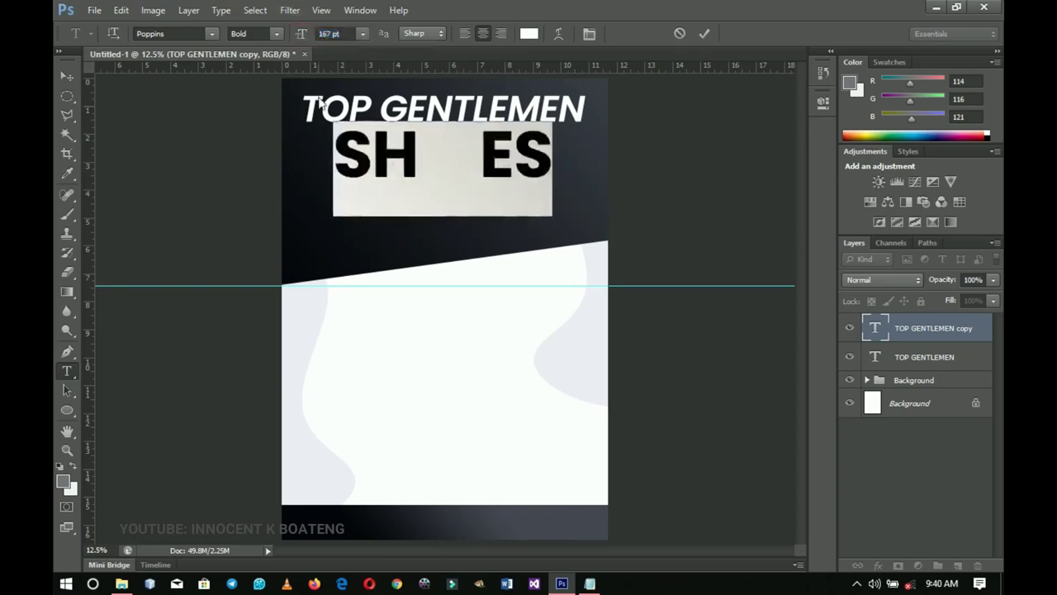
# Move the SH ES text slightly down and centre it horizontally on the canvas.
pyautogui.click(66, 76)
pyautogui.moveTo(498, 153); pyautogui.dragTo(500, 169)
pyautogui.hotkey('ctrl', 'a')
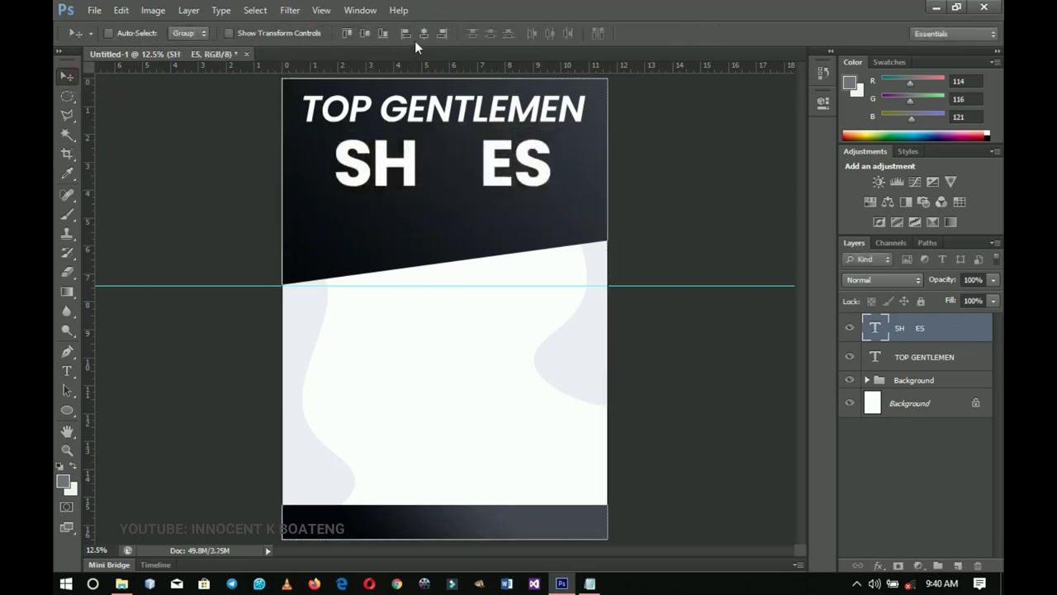
pyautogui.click(422, 37)
pyautogui.hotkey('ctrl', 'd')
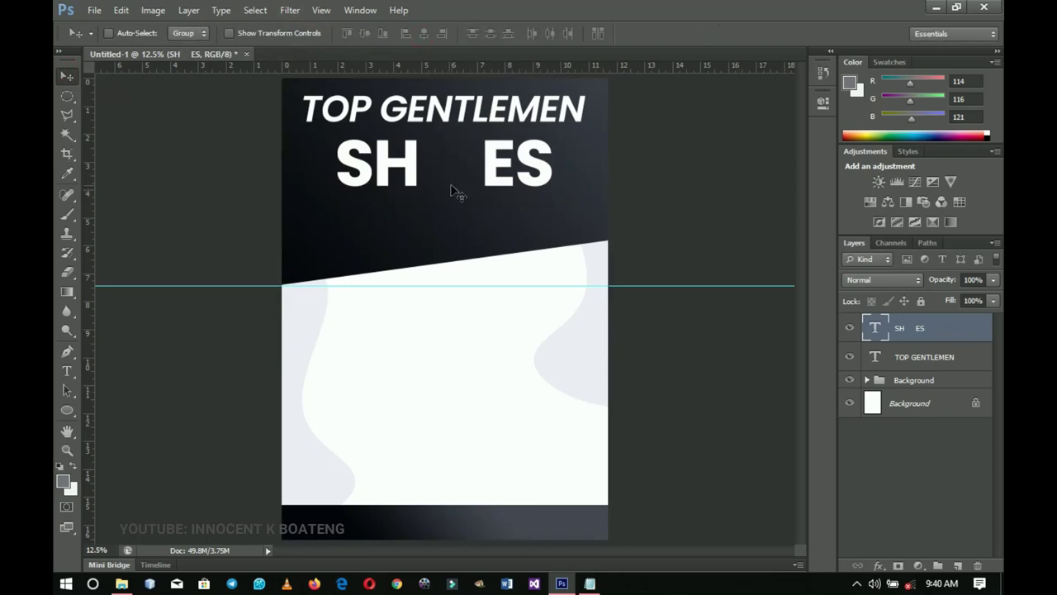
# Nudge the SH ES text further down and enlarge it from its centre to about 190 pt.
pyautogui.hotkey('shift', 'Down')
pyautogui.hotkey('shift', 'Down')
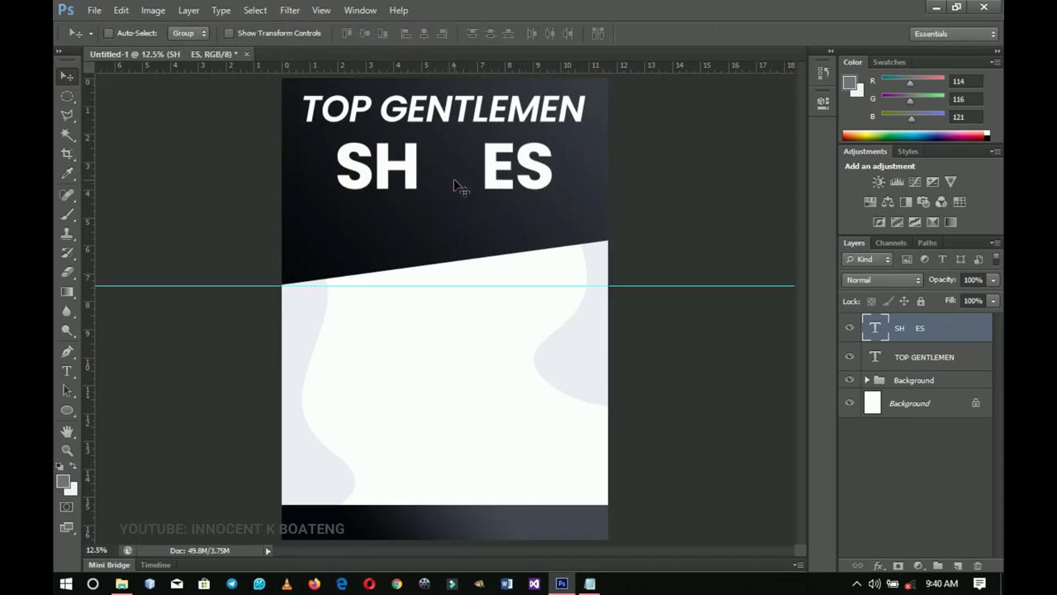
pyautogui.hotkey('ctrl', 't')
pyautogui.moveTo(555, 229); pyautogui.dragTo(568, 231)
pyautogui.press('Return')
# Set the tracking of the whole SH ES text to -40 and commit the text.
pyautogui.press('t')
pyautogui.click(478, 153)
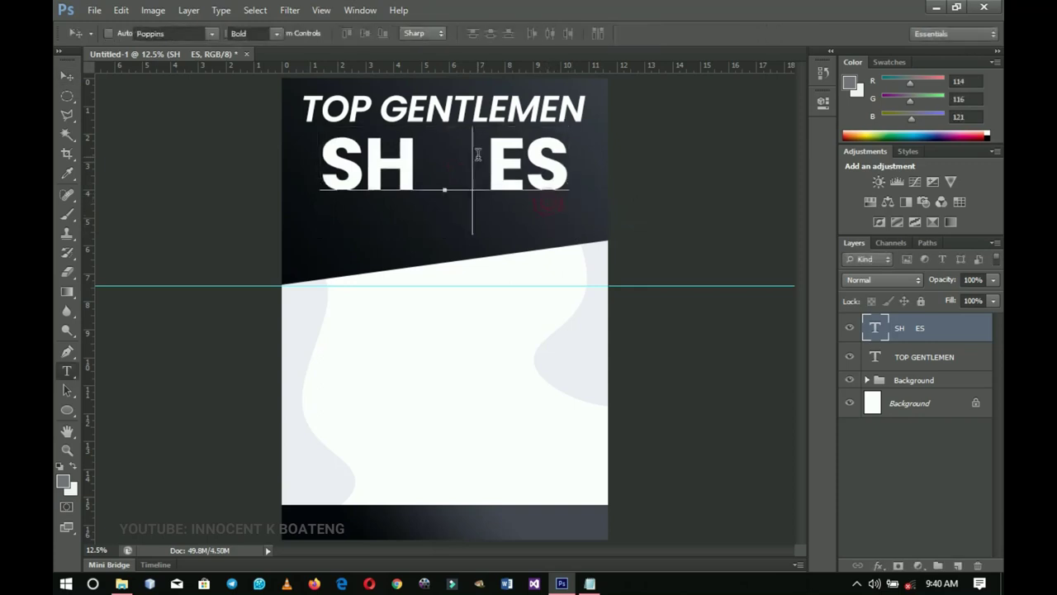
pyautogui.hotkey('ctrl', 'a')
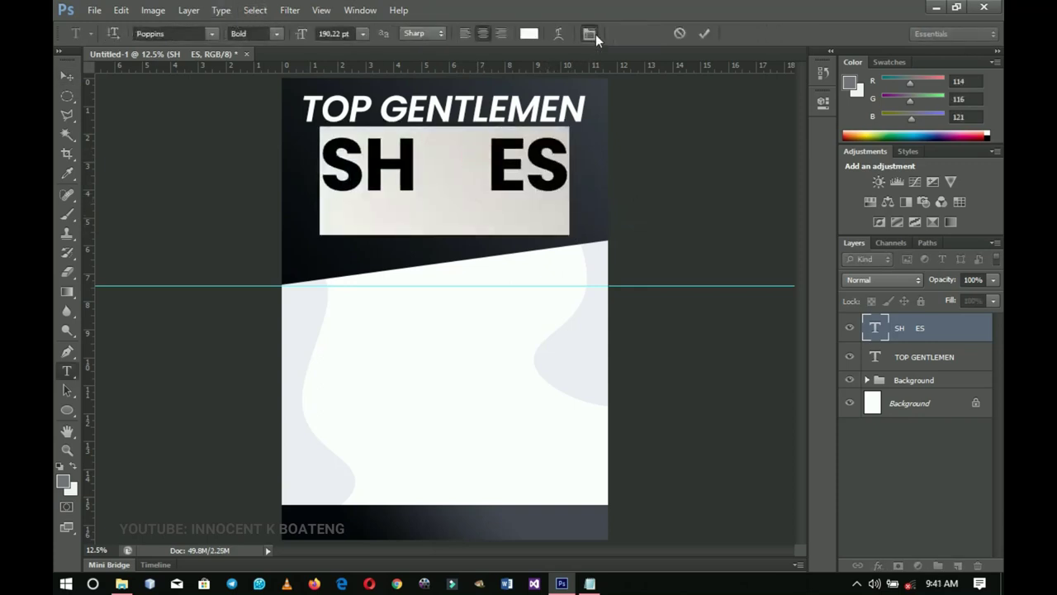
pyautogui.click(594, 35)
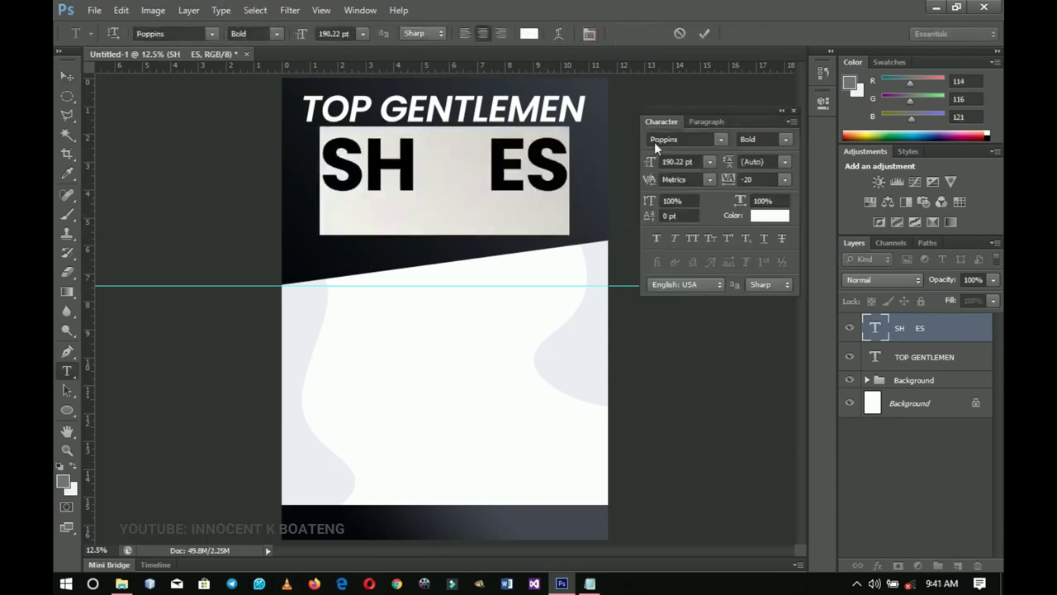
pyautogui.click(725, 178)
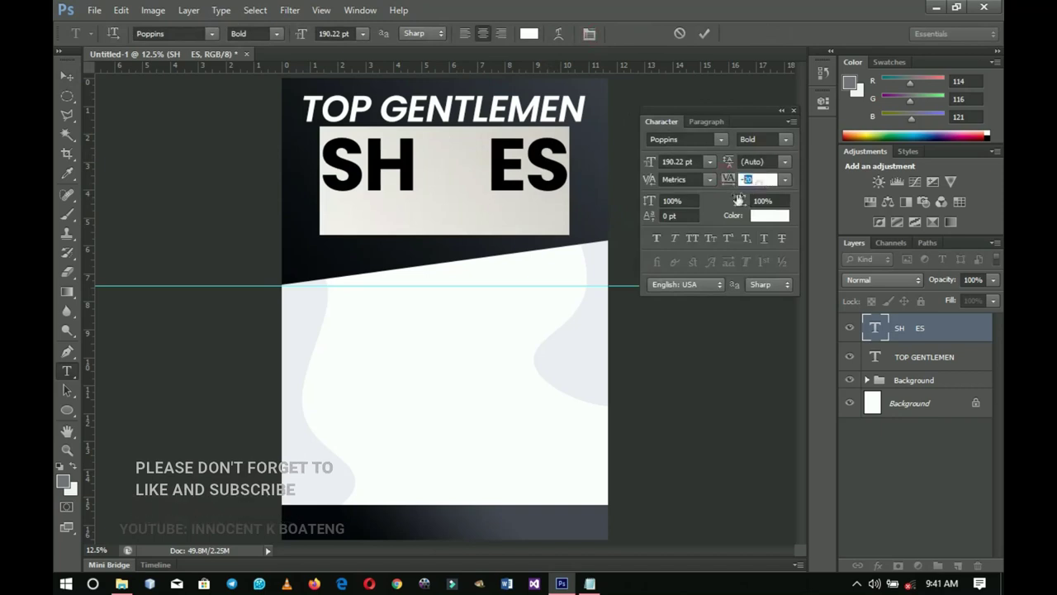
pyautogui.write('-')
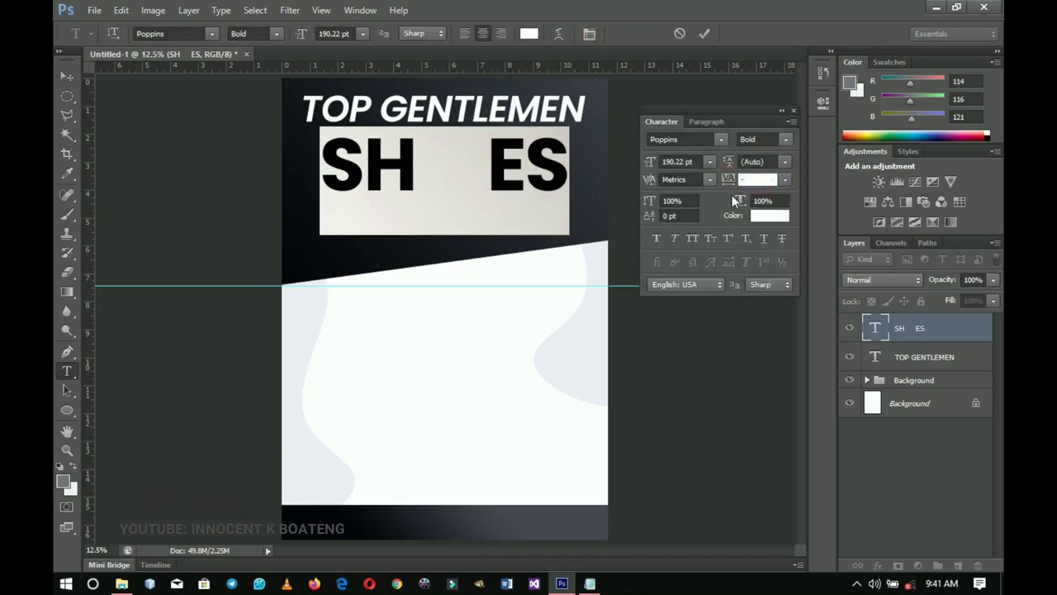
pyautogui.write('40')
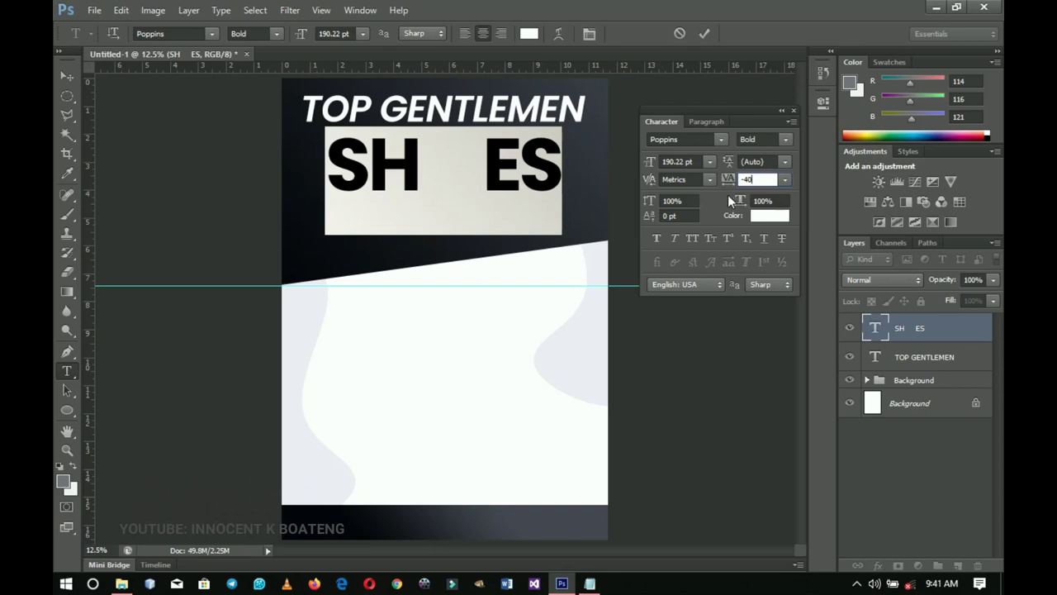
pyautogui.click(67, 76)
# Add a Multiply drop shadow at 75% opacity and a 120° angle to the SH ES layer, with an increased shadow size.
pyautogui.rightClick(932, 337)
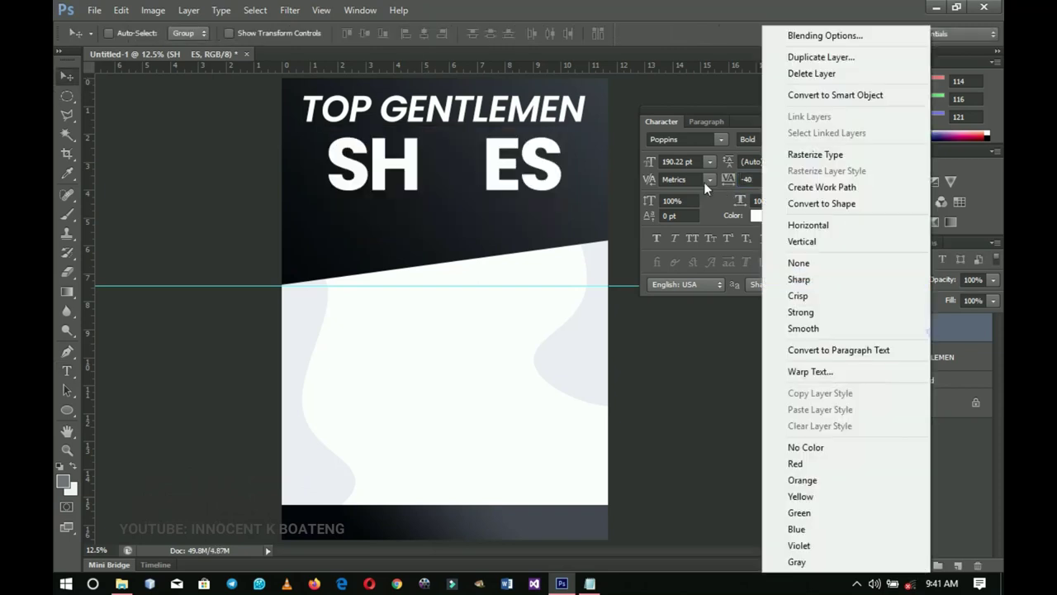
pyautogui.click(834, 36)
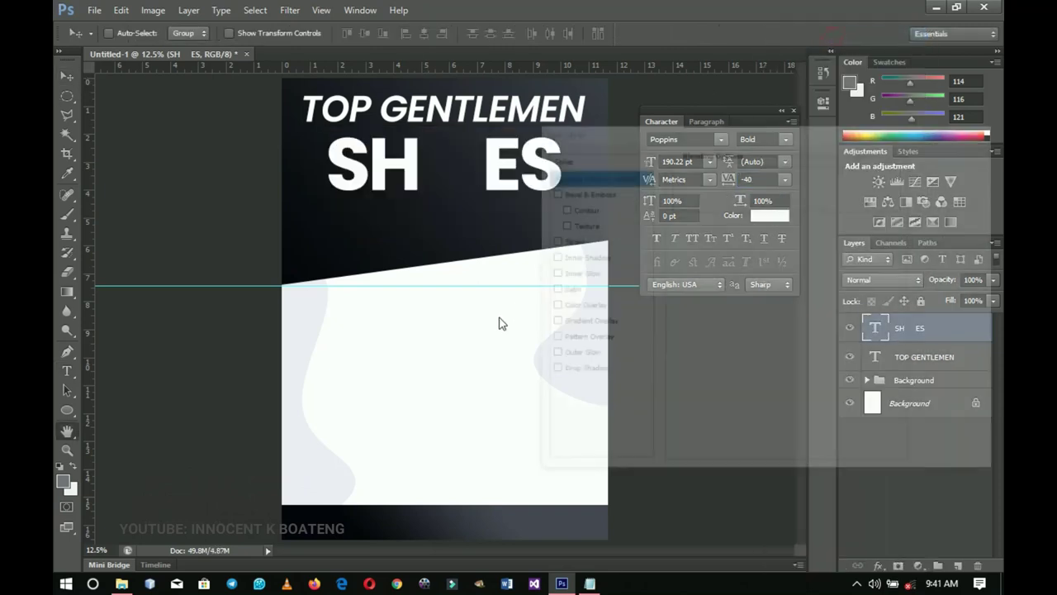
pyautogui.click(580, 371)
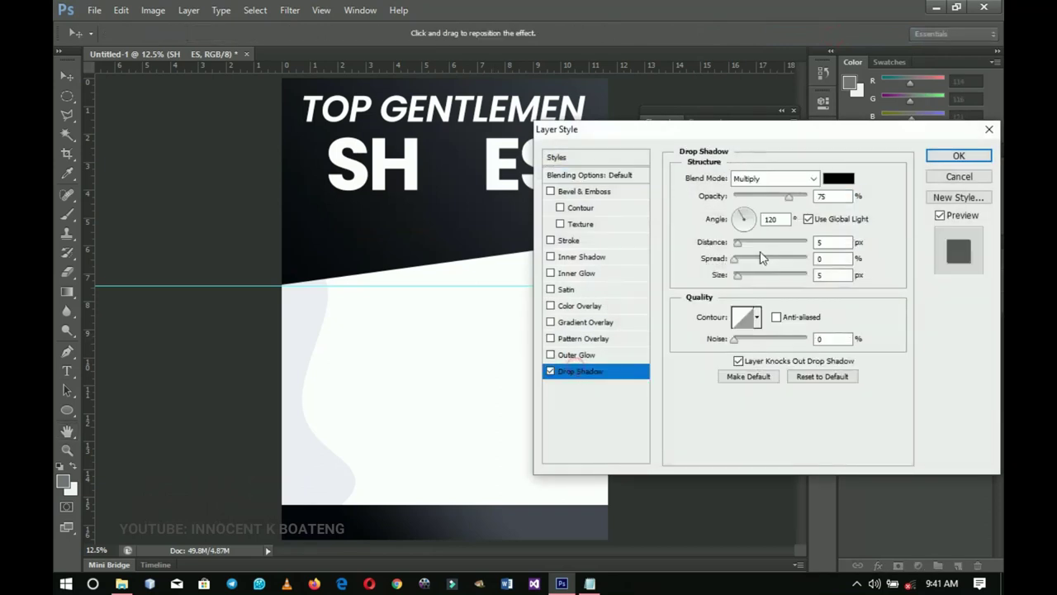
pyautogui.moveTo(750, 282); pyautogui.dragTo(754, 279)
pyautogui.click(948, 157)
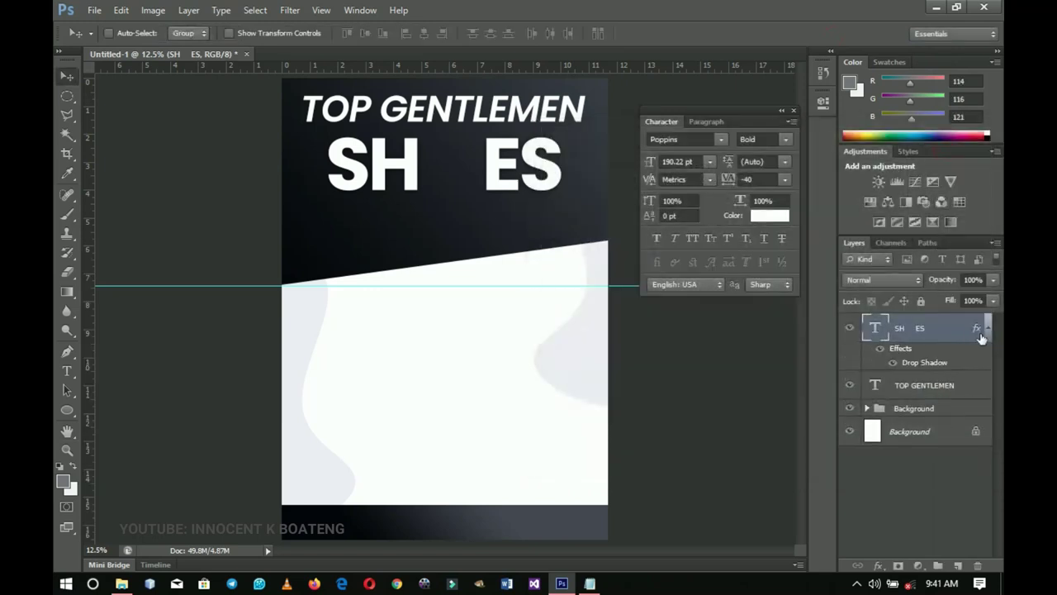
# Copy the SH ES layer's drop shadow to the TOP GENTLEMEN layer and collapse the effect lists of both layers.
pyautogui.click(986, 329)
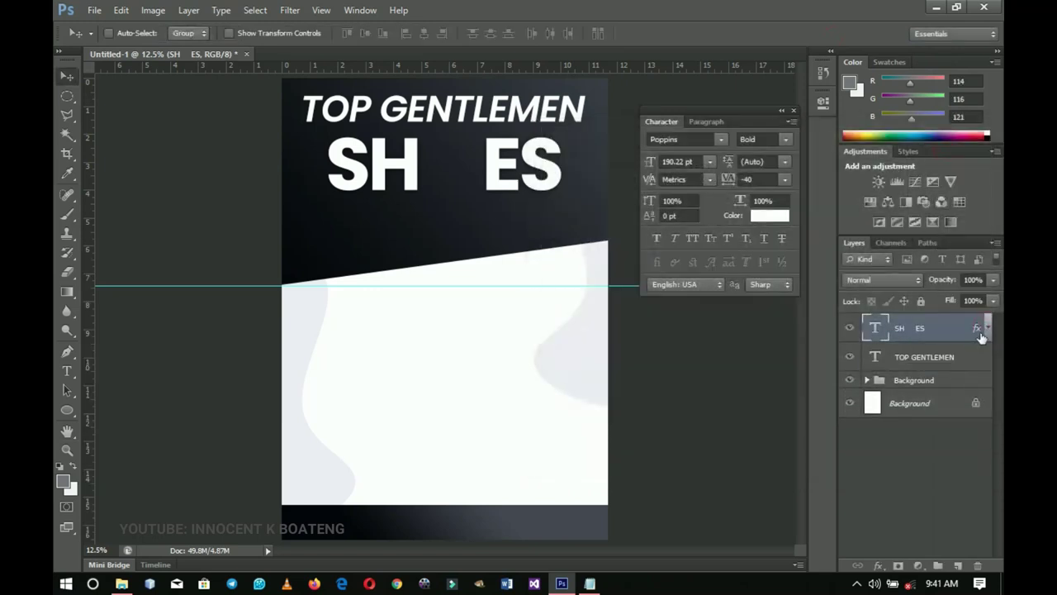
pyautogui.moveTo(975, 330); pyautogui.dragTo(973, 359)
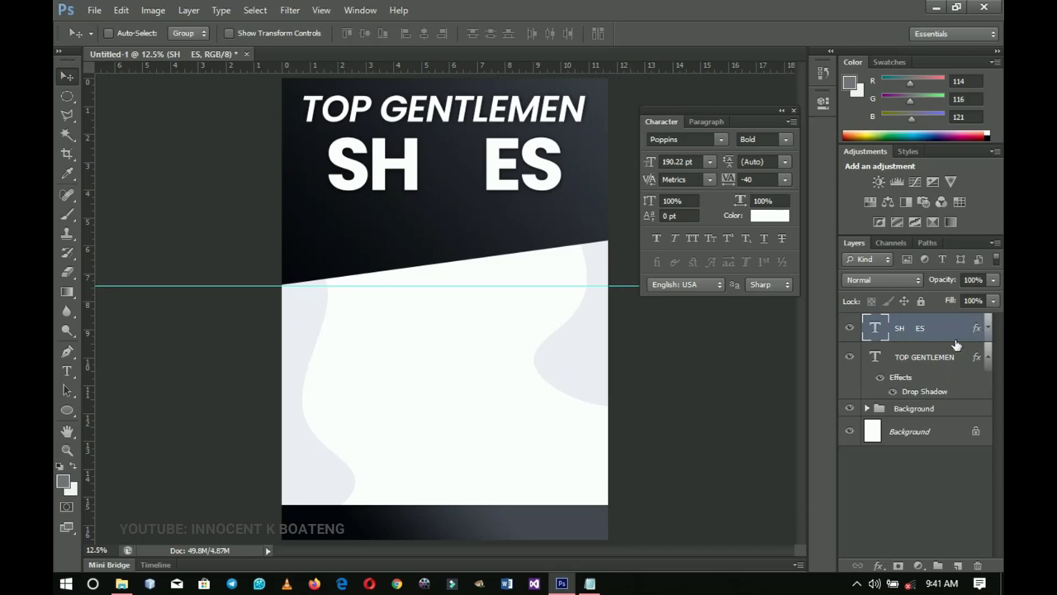
pyautogui.click(987, 355)
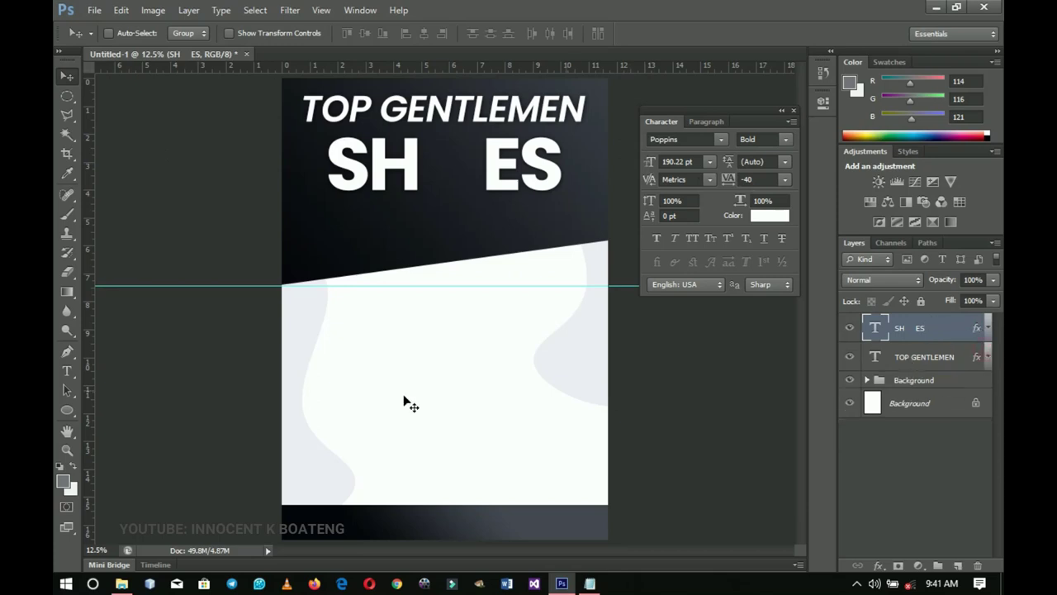
# Open the shoepassion_575-base image from the Shoes folder in File Explorer as a separate Photoshop document and close the Character panel.
pyautogui.click(121, 583)
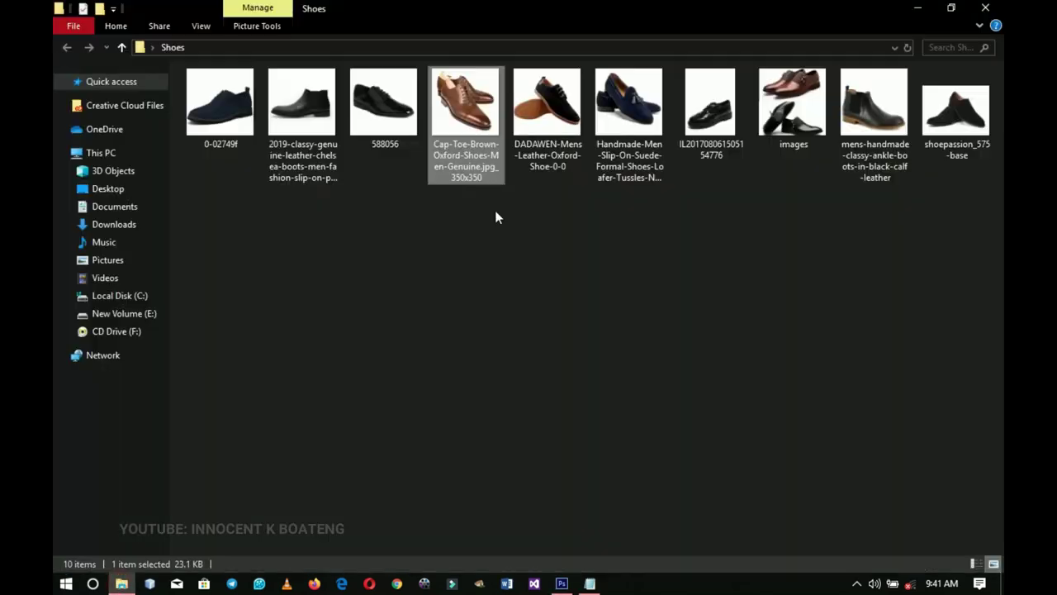
pyautogui.click(571, 224)
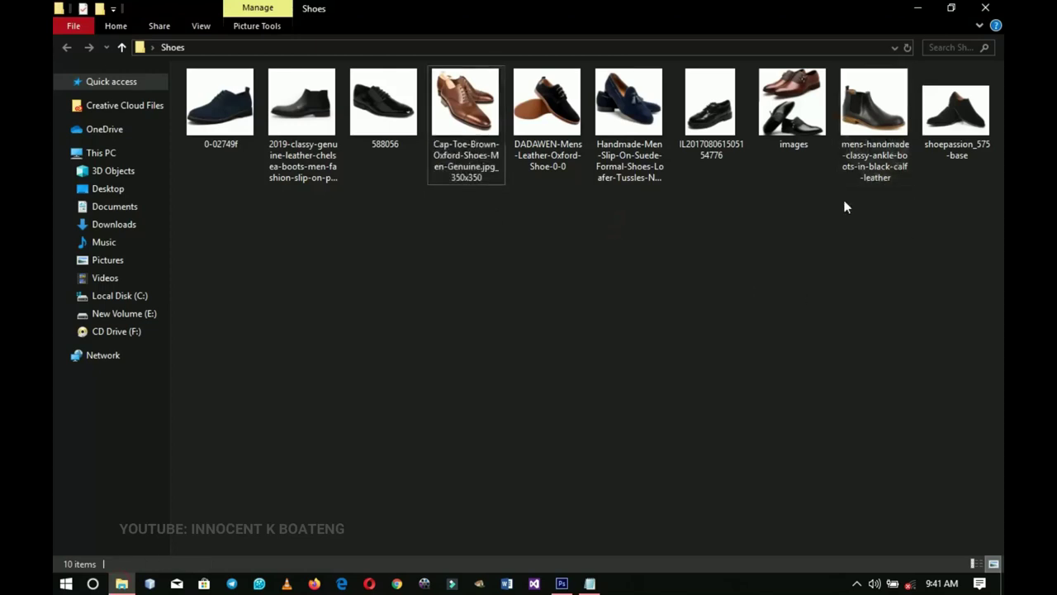
pyautogui.moveTo(956, 115); pyautogui.dragTo(807, 459)
pyautogui.moveTo(872, 299); pyautogui.dragTo(711, 376)
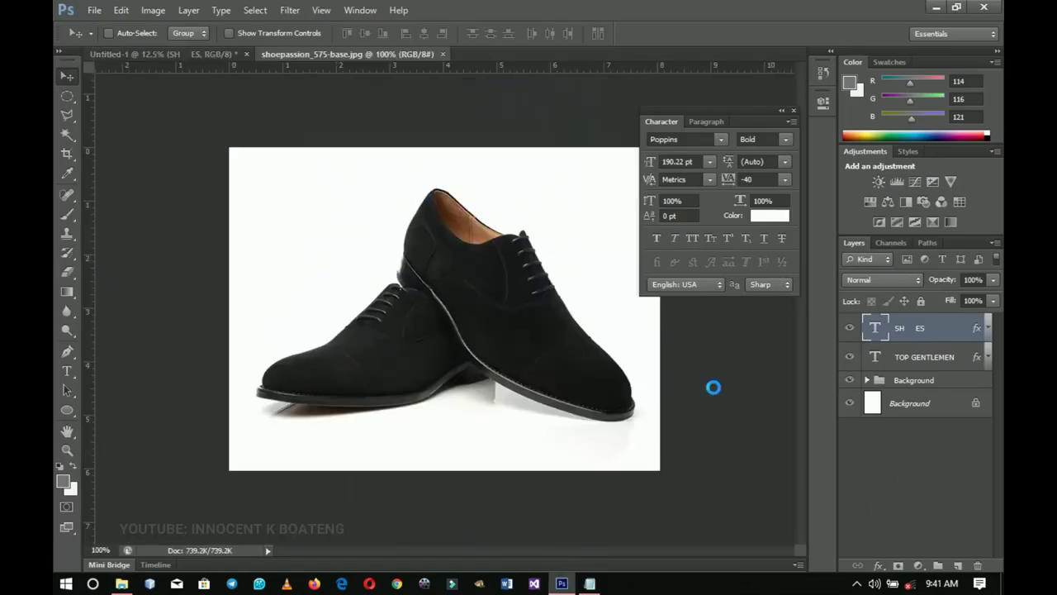
pyautogui.click(792, 111)
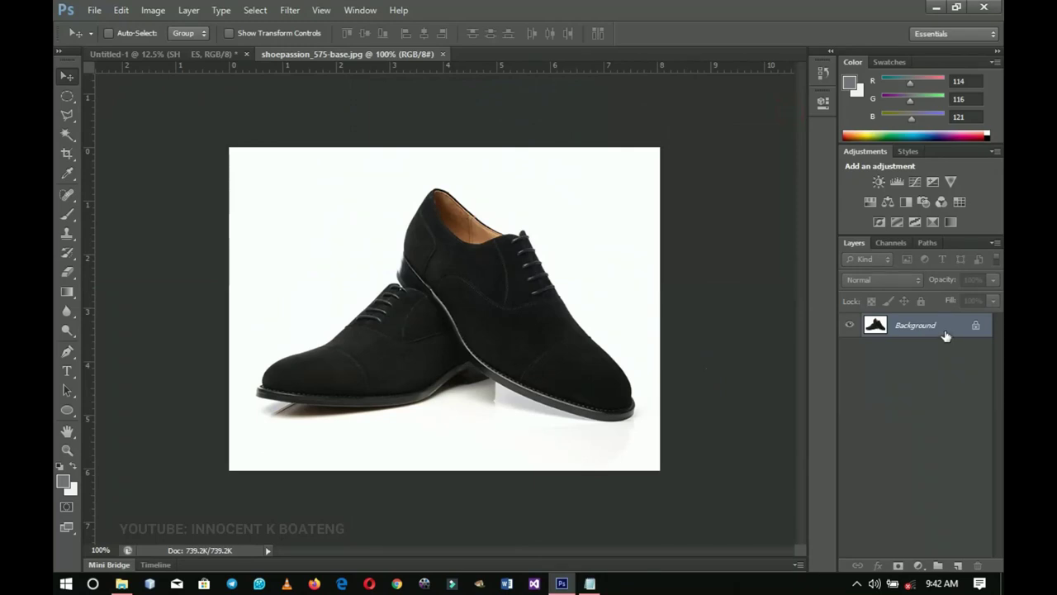
# Convert the shoe image's locked background to Layer 0 and delete the white backdrop around the shoes using the Magic Wand at tolerance 32.
pyautogui.doubleClick(916, 326)
pyautogui.click(665, 180)
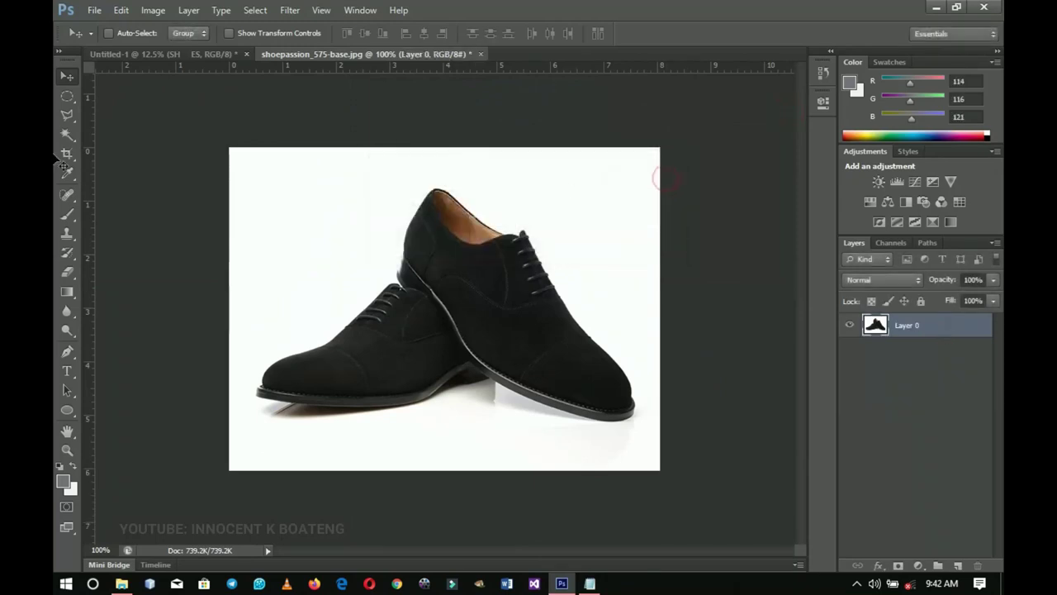
pyautogui.moveTo(67, 135); pyautogui.dragTo(118, 156)
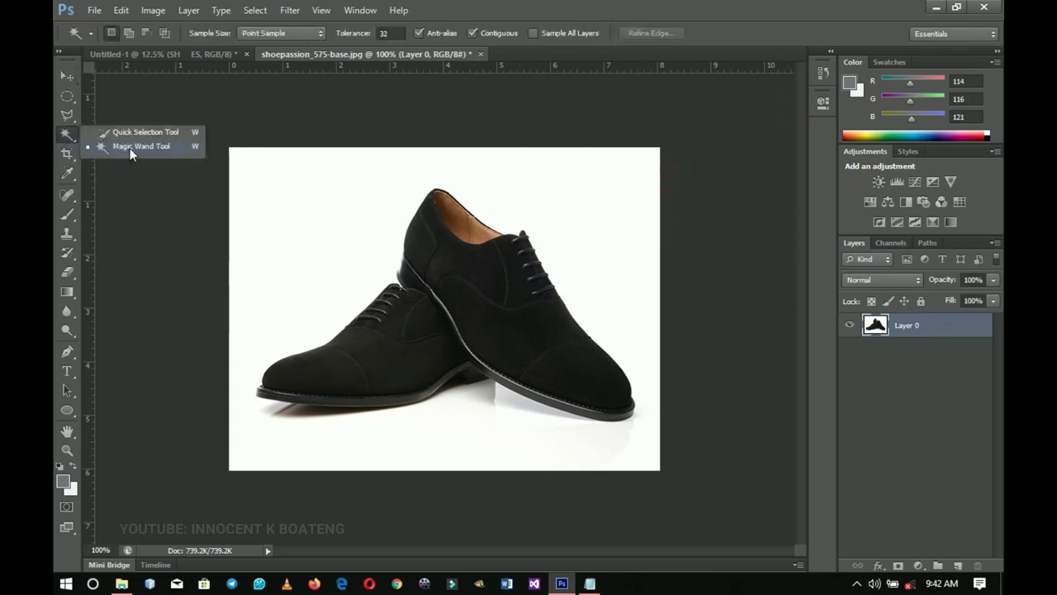
pyautogui.click(129, 148)
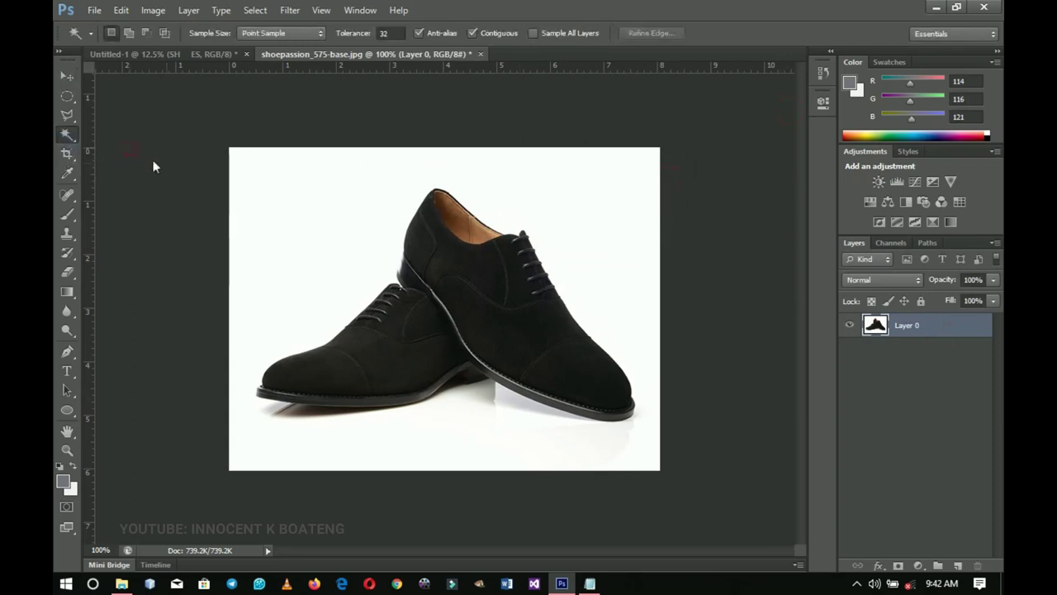
pyautogui.click(359, 215)
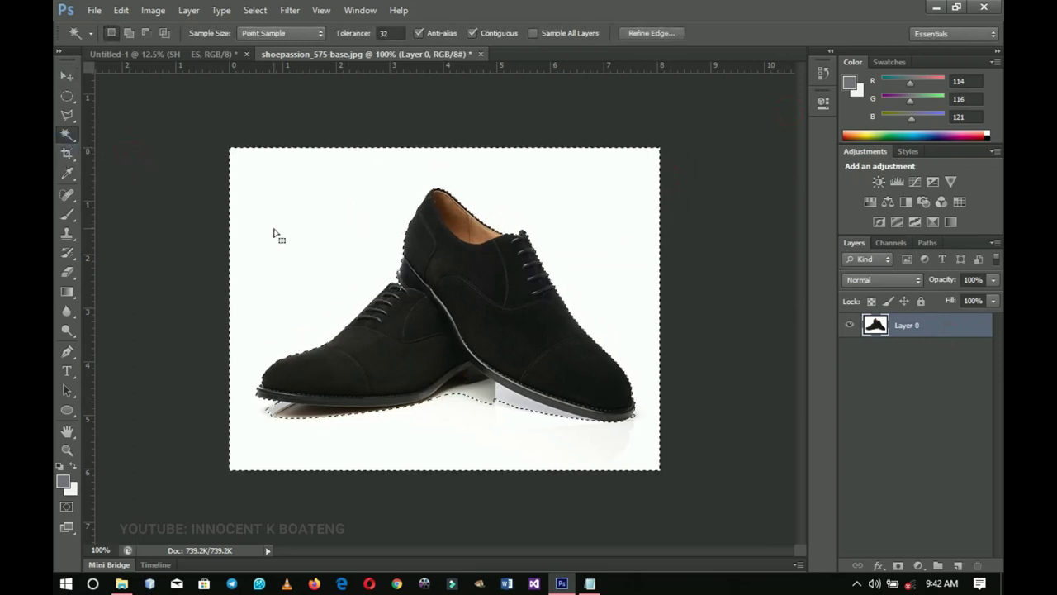
pyautogui.press('Delete')
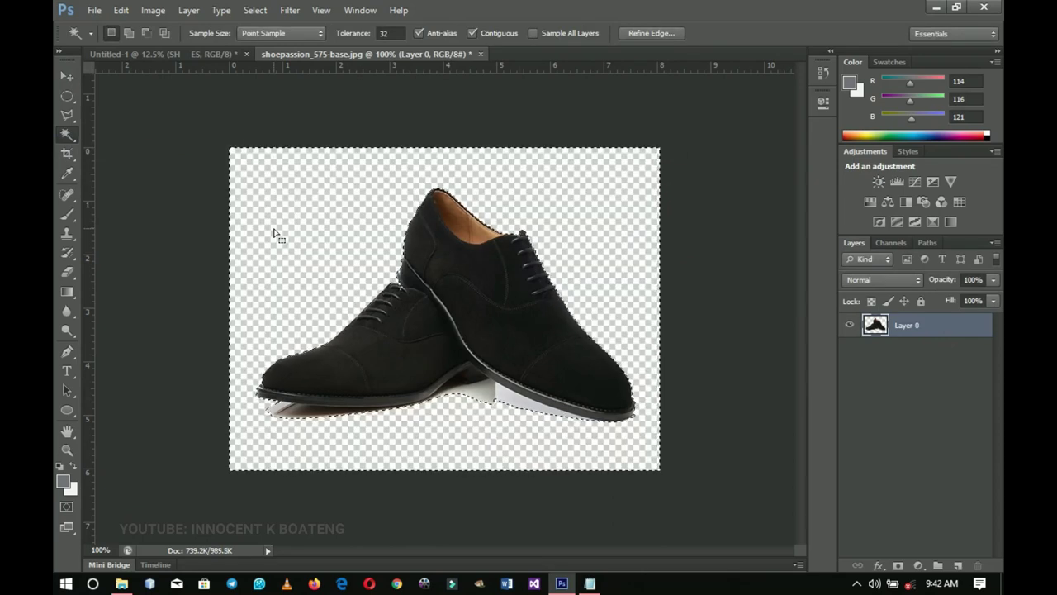
# Refine the backdrop selection's edge with a Smooth value of 10 and clear the selection around the shoes.
pyautogui.moveTo(67, 116); pyautogui.dragTo(118, 123)
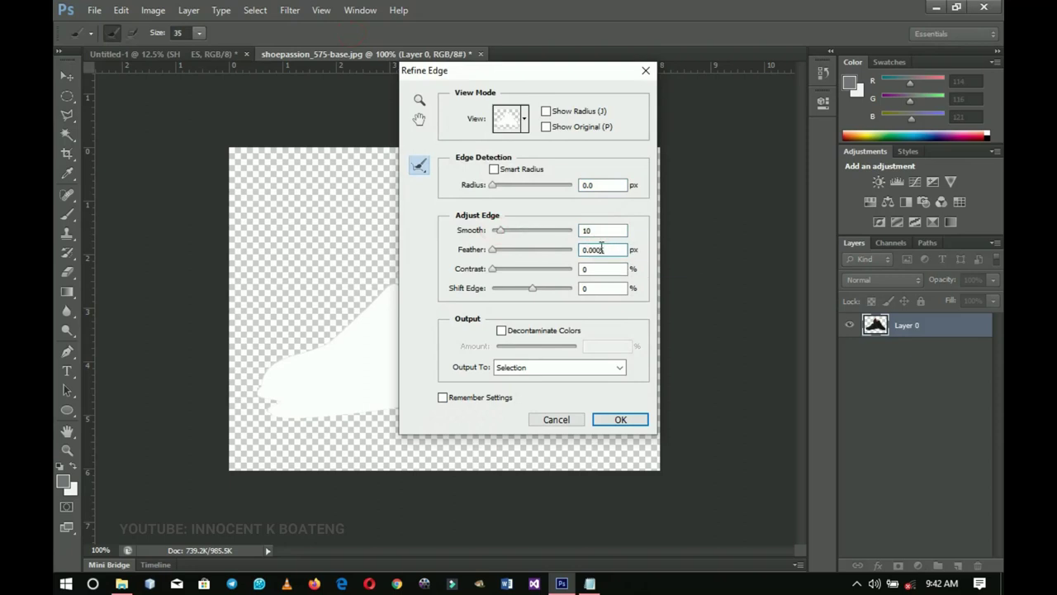
pyautogui.press('Return')
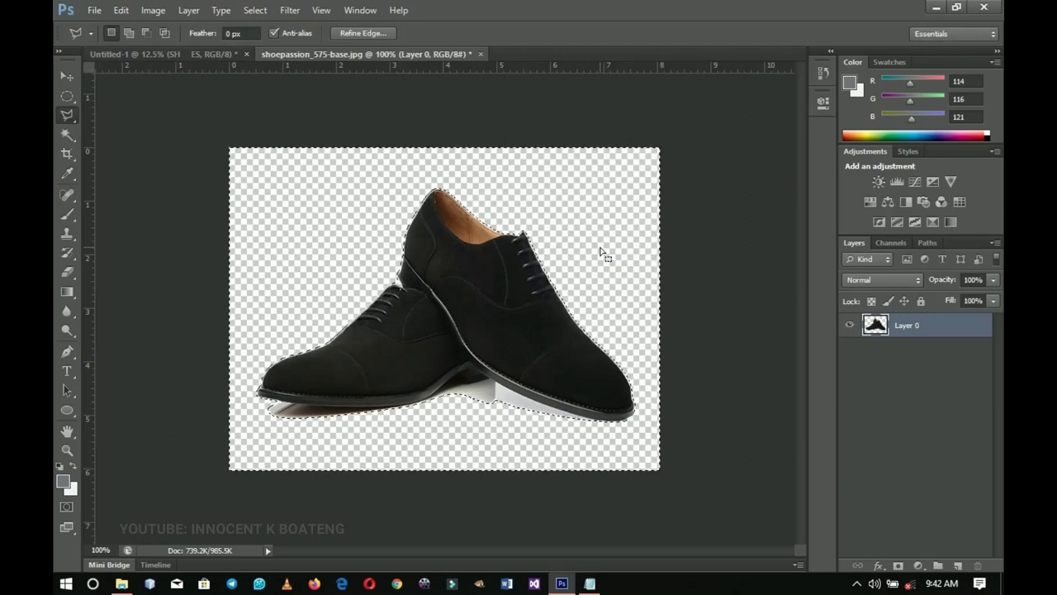
pyautogui.hotkey('ctrl', 'd')
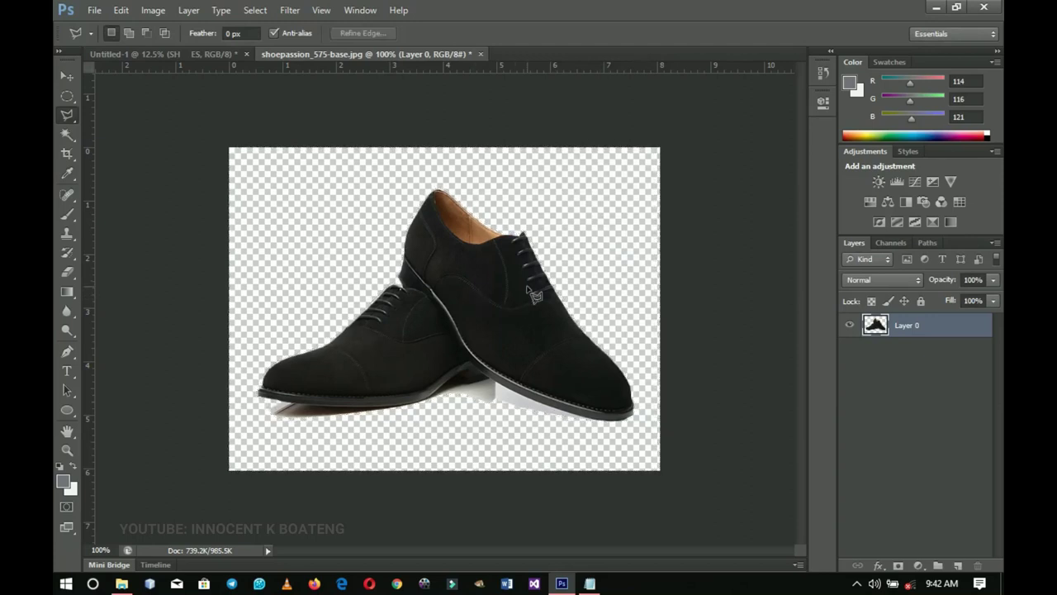
# Bring the cut-out shoes into the Untitled-1 flyer and enlarge them between SH and ES, standing on the slanted white area.
pyautogui.press('v')
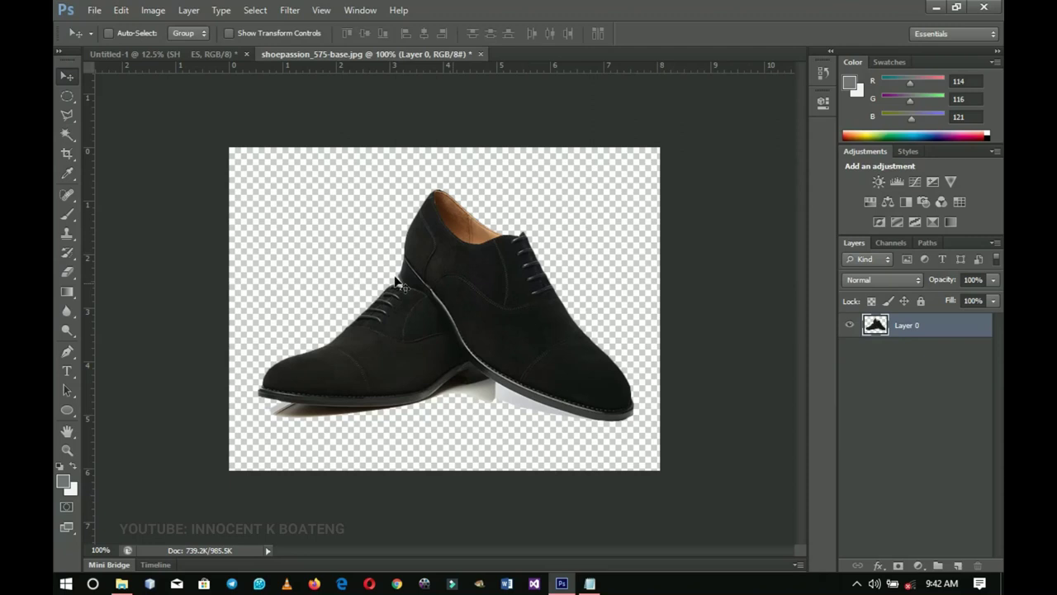
pyautogui.moveTo(496, 293)
pyautogui.mouseDown()
pyautogui.moveTo(180, 33)
pyautogui.moveTo(188, 59)
pyautogui.moveTo(266, 150)
pyautogui.moveTo(467, 219)
pyautogui.moveTo(462, 255)
pyautogui.moveTo(465, 241)
pyautogui.mouseUp()
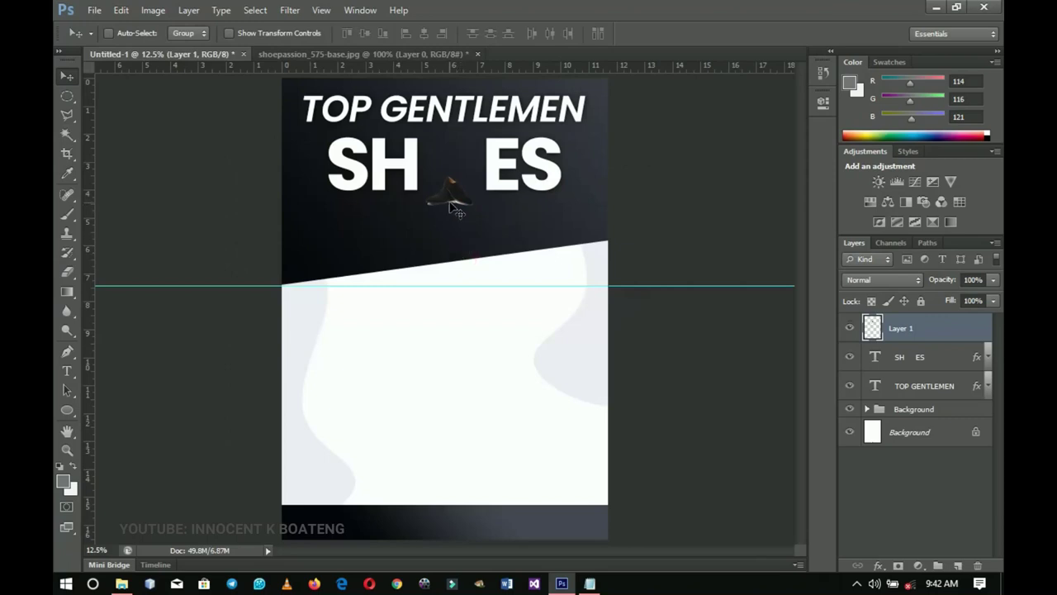
pyautogui.press('z')
pyautogui.click(451, 201)
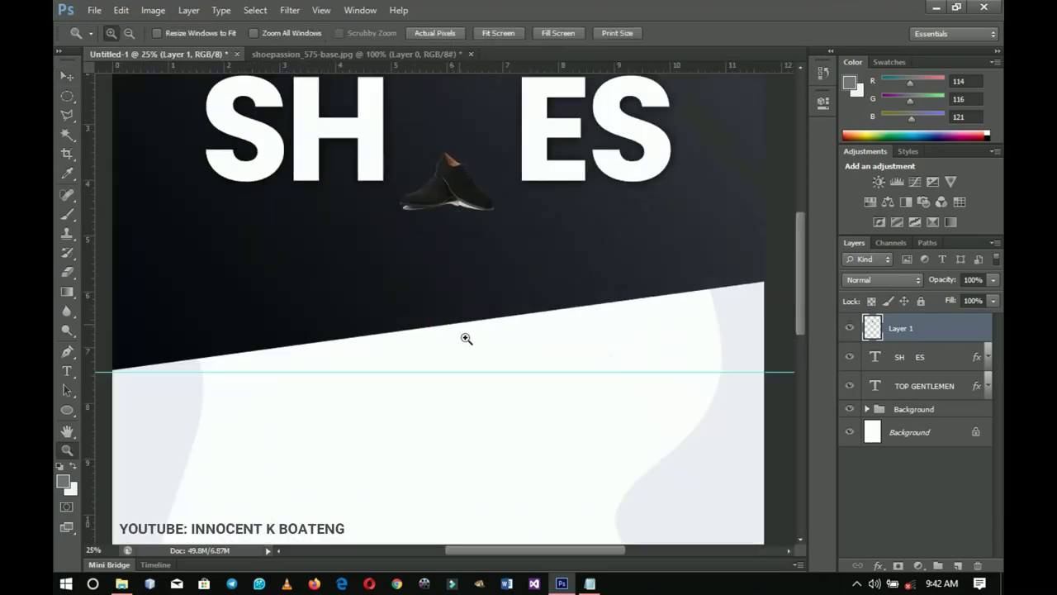
pyautogui.keyDown('alt'); pyautogui.click(529, 352); pyautogui.keyUp('alt')
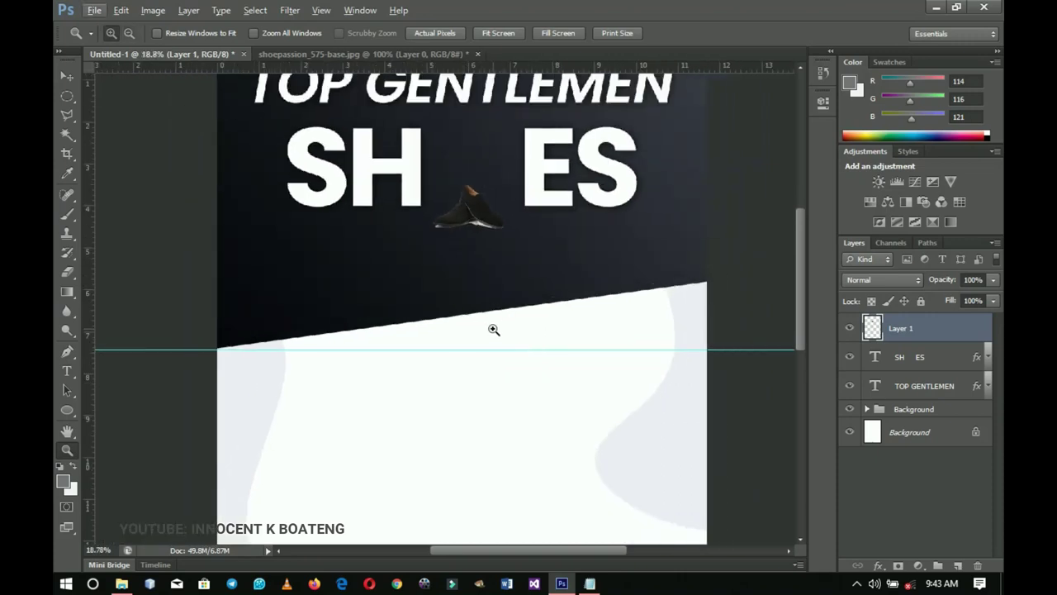
pyautogui.click(502, 230)
pyautogui.press('v')
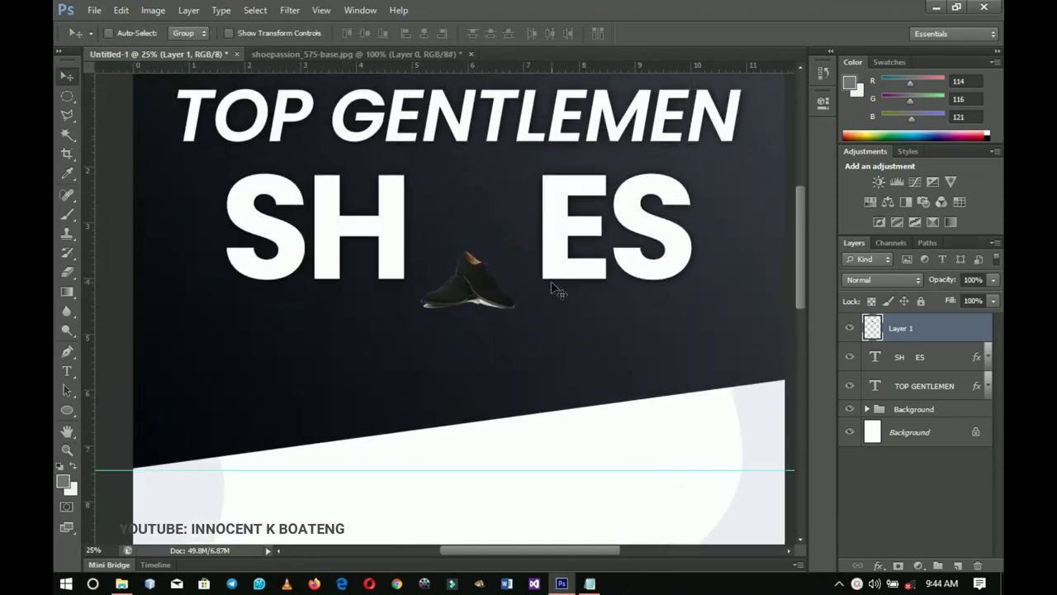
pyautogui.hotkey('ctrl', 't')
pyautogui.moveTo(531, 321); pyautogui.dragTo(635, 440)
pyautogui.press('Return')
pyautogui.moveTo(562, 306); pyautogui.dragTo(564, 372)
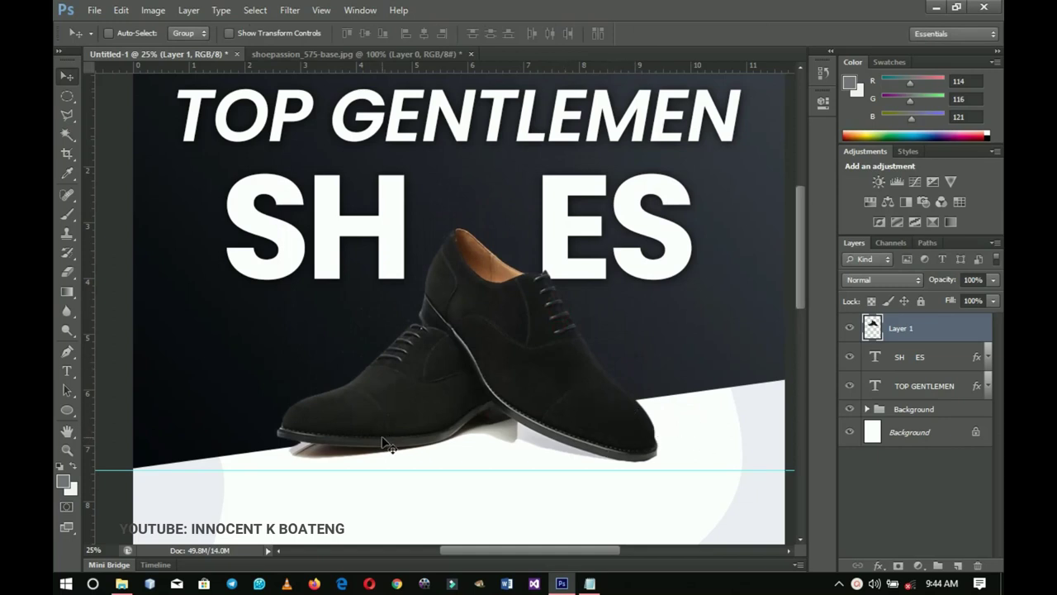
# Scale the shoes up slightly more around their centre so the soles reach the horizontal guide.
pyautogui.hotkey('ctrl', 't')
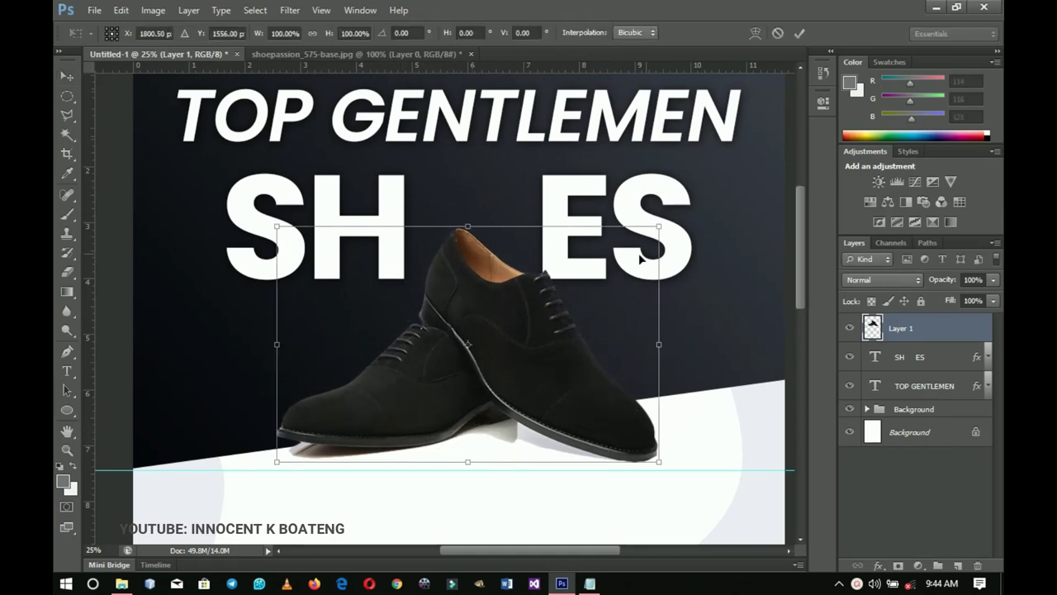
pyautogui.moveTo(658, 223); pyautogui.dragTo(676, 195)
pyautogui.press('Return')
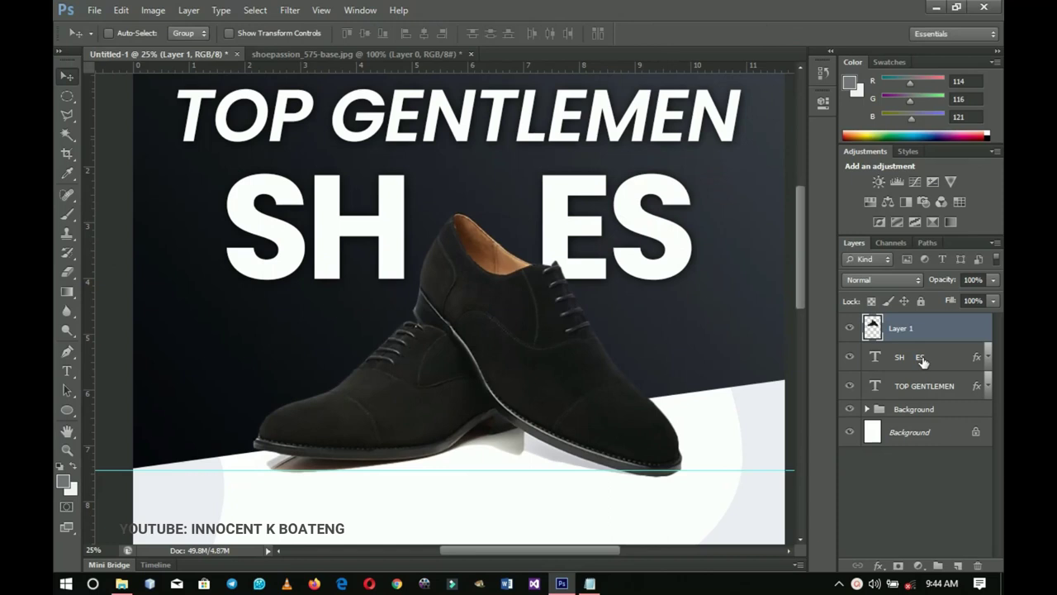
# Lower the SH ES text slightly and widen the gap between SH and ES with extra spaces to fit the shoe.
pyautogui.click(921, 357)
pyautogui.moveTo(682, 261); pyautogui.dragTo(683, 285)
pyautogui.press('t')
pyautogui.click(541, 248)
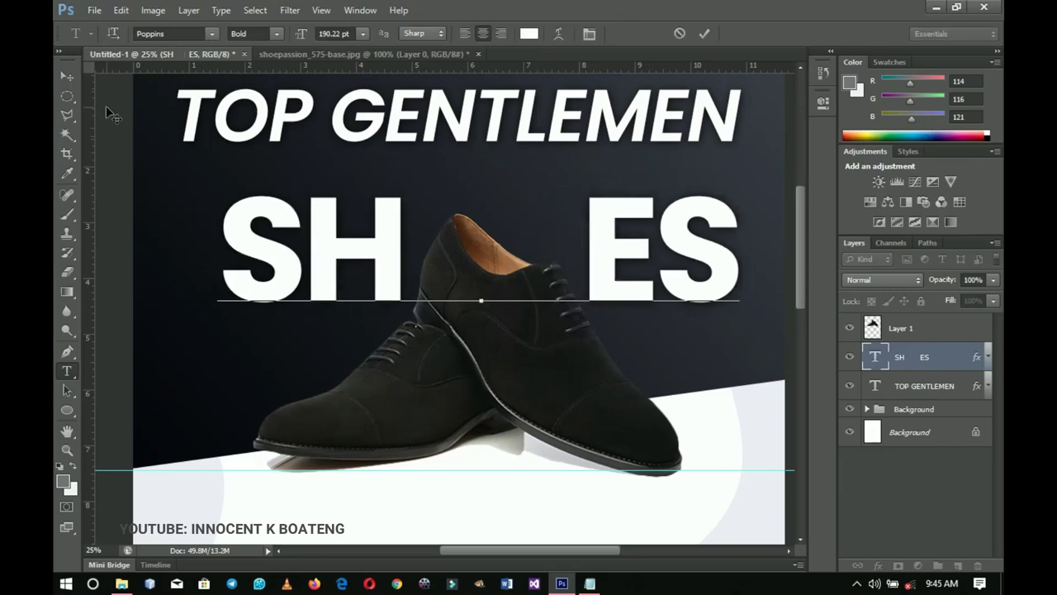
pyautogui.press('BackSpace')
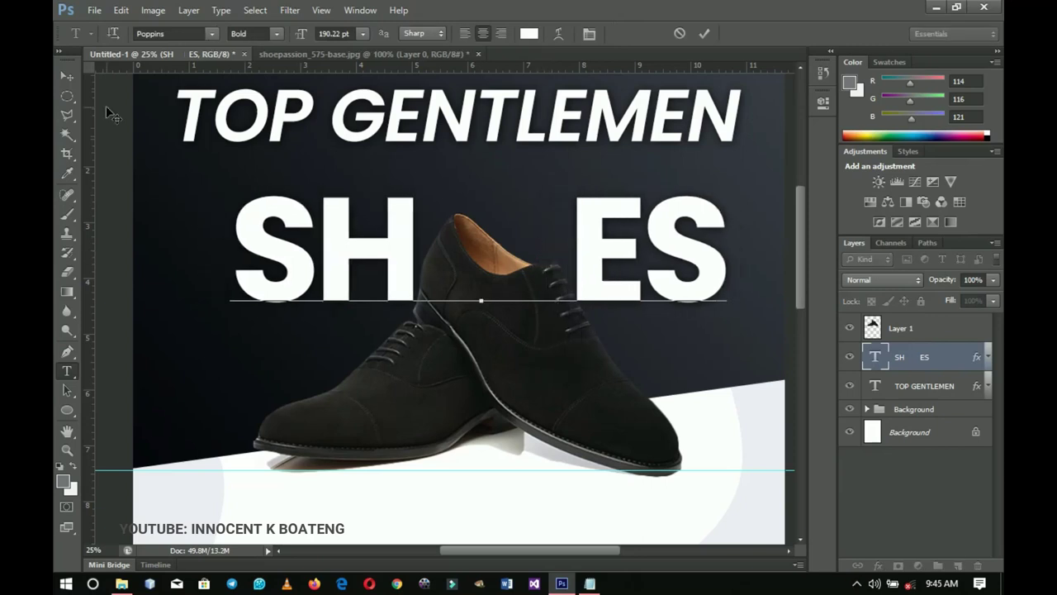
pyautogui.click(58, 75)
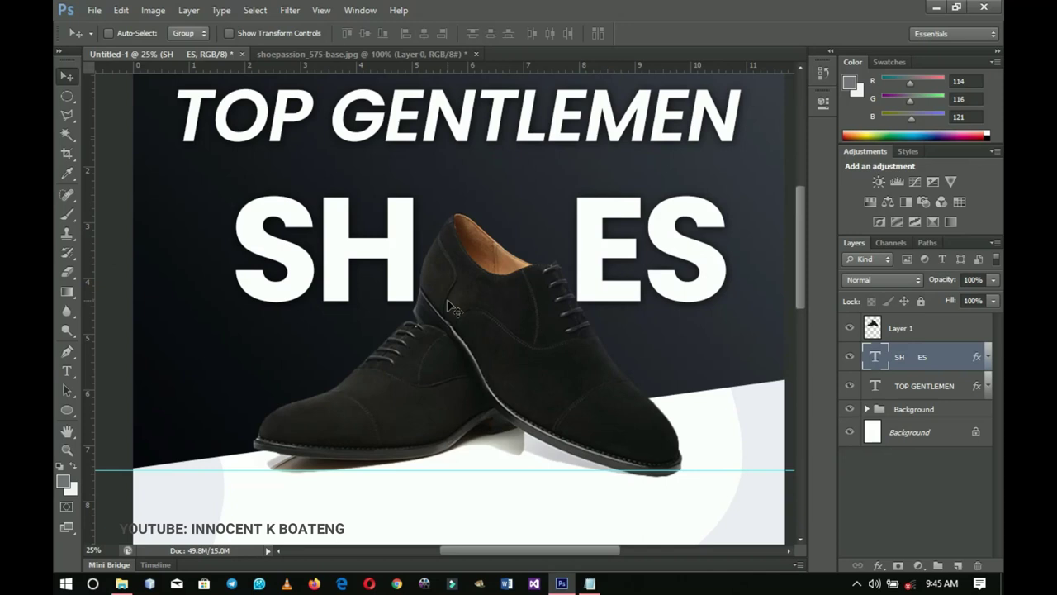
# Darken the shoe layer (Layer 1) with a Levels adjustment, raising the black input level to 17.
pyautogui.scroll(-3, 452, 307)
pyautogui.click(886, 337)
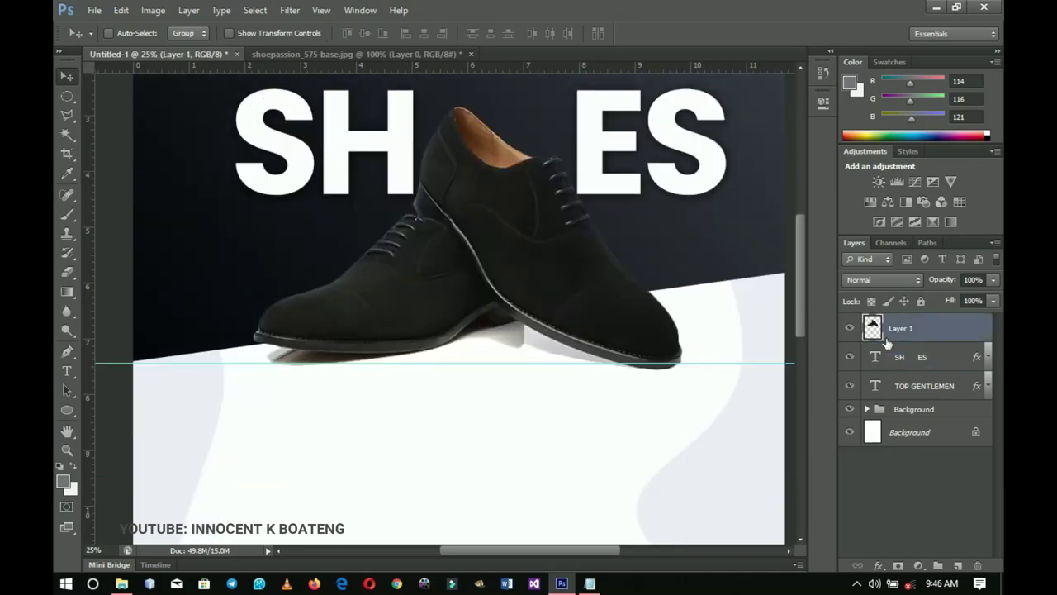
pyautogui.hotkey('ctrl', 'l')
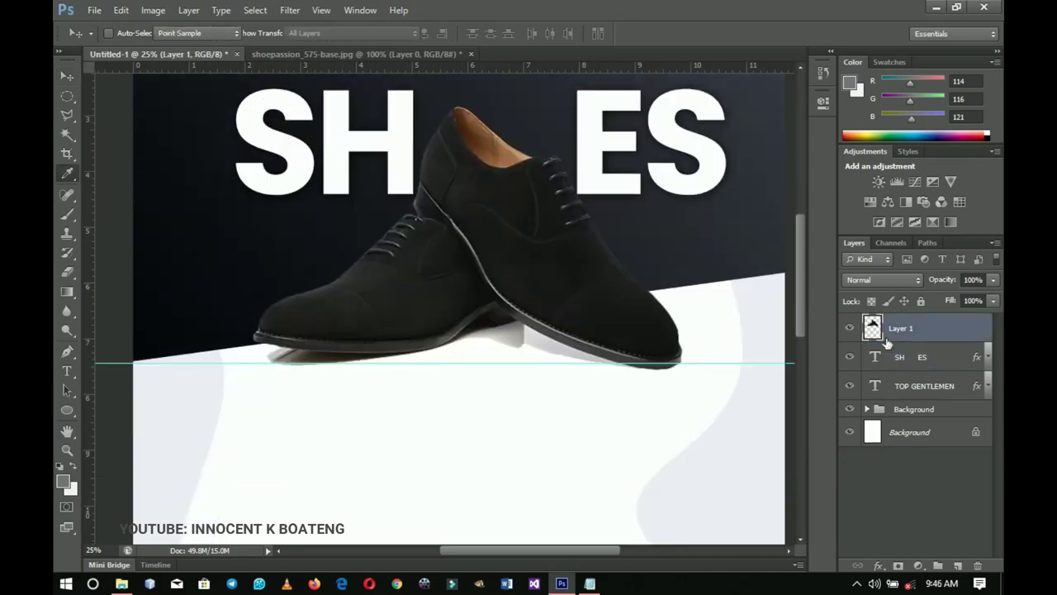
pyautogui.moveTo(645, 249); pyautogui.dragTo(654, 249)
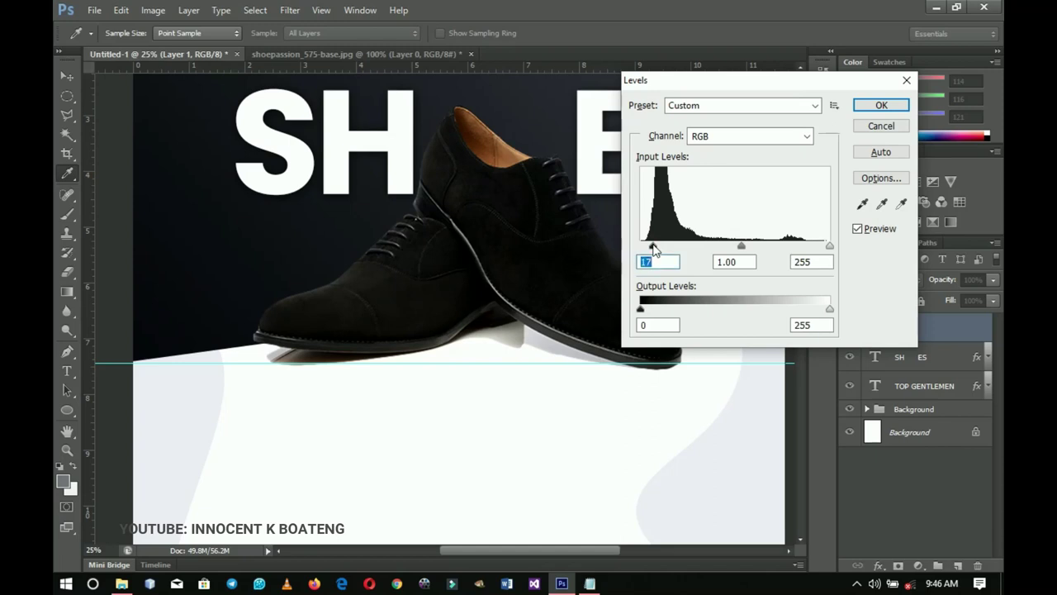
pyautogui.click(653, 247)
pyautogui.click(900, 111)
pyautogui.press('v')
# Move the TOP GENTLEMEN text down closer to SH ES.
pyautogui.scroll(5, 511, 186)
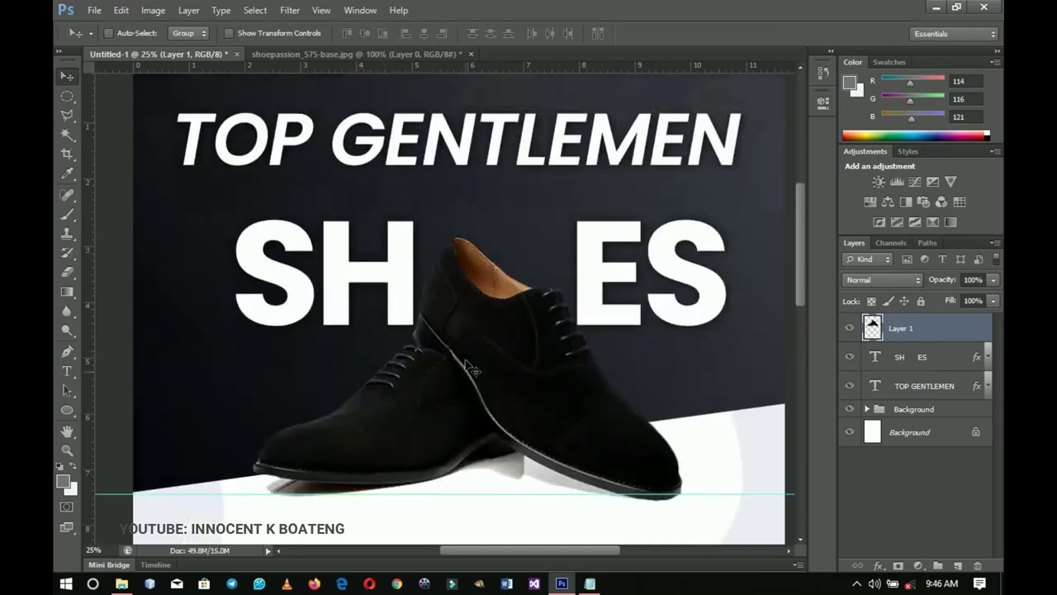
pyautogui.rightClick(535, 135)
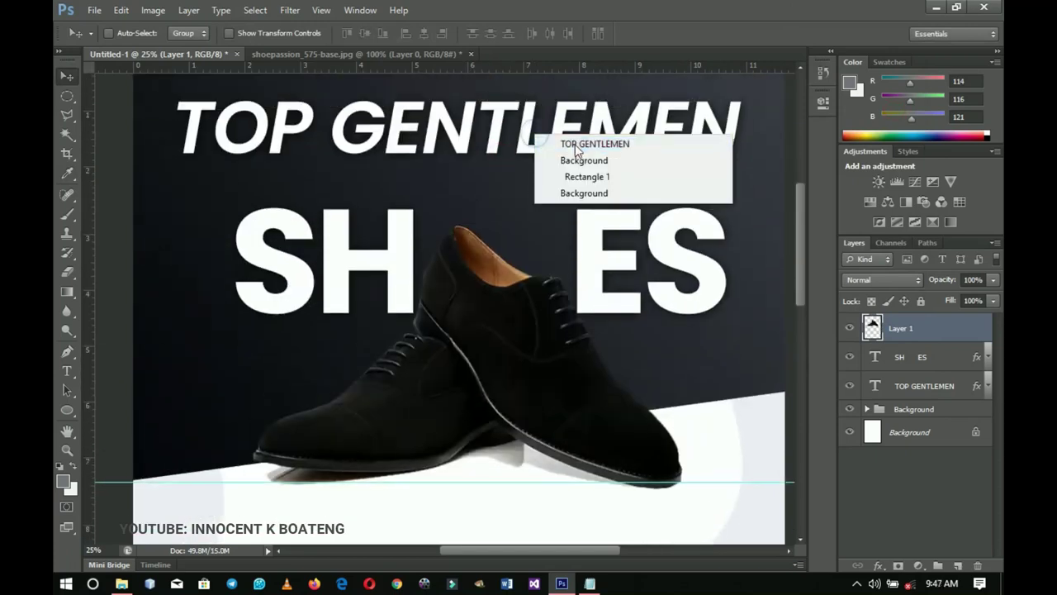
pyautogui.click(562, 141)
pyautogui.moveTo(553, 163); pyautogui.dragTo(558, 178)
pyautogui.scroll(1, 567, 184)
pyautogui.scroll(-1, 502, 190)
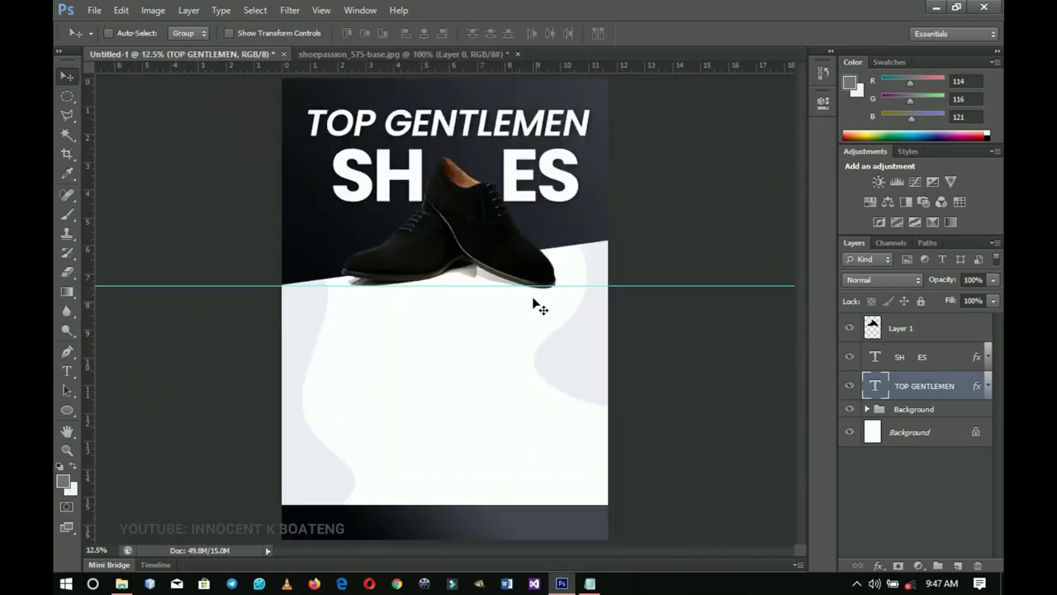
# Select Layer 1 and copy the three-line "Order for your Suede/Leather desert boot" paragraph from the Notepad window.
pyautogui.click(933, 328)
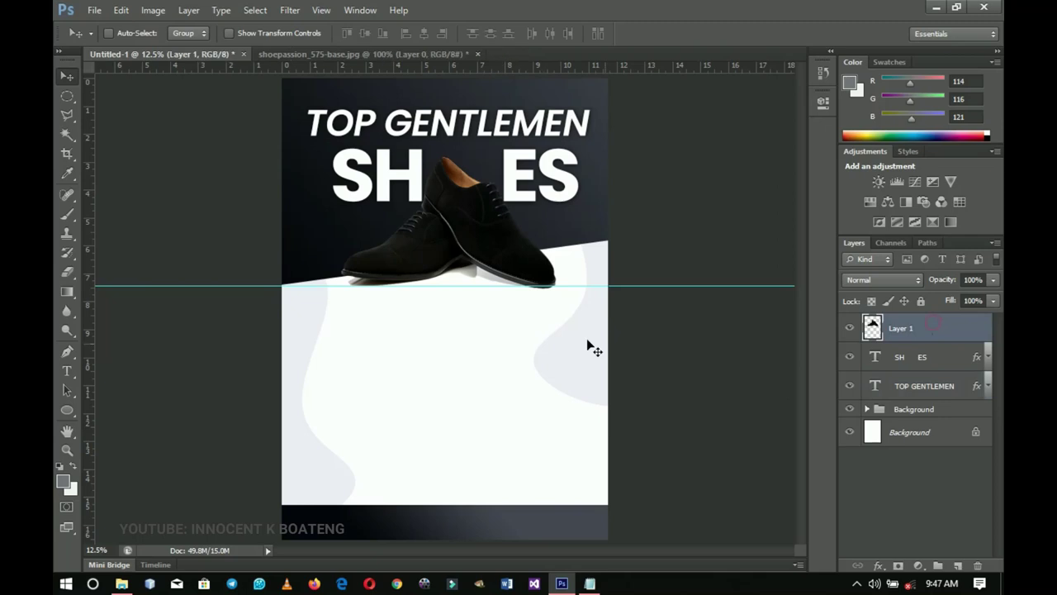
pyautogui.click(590, 583)
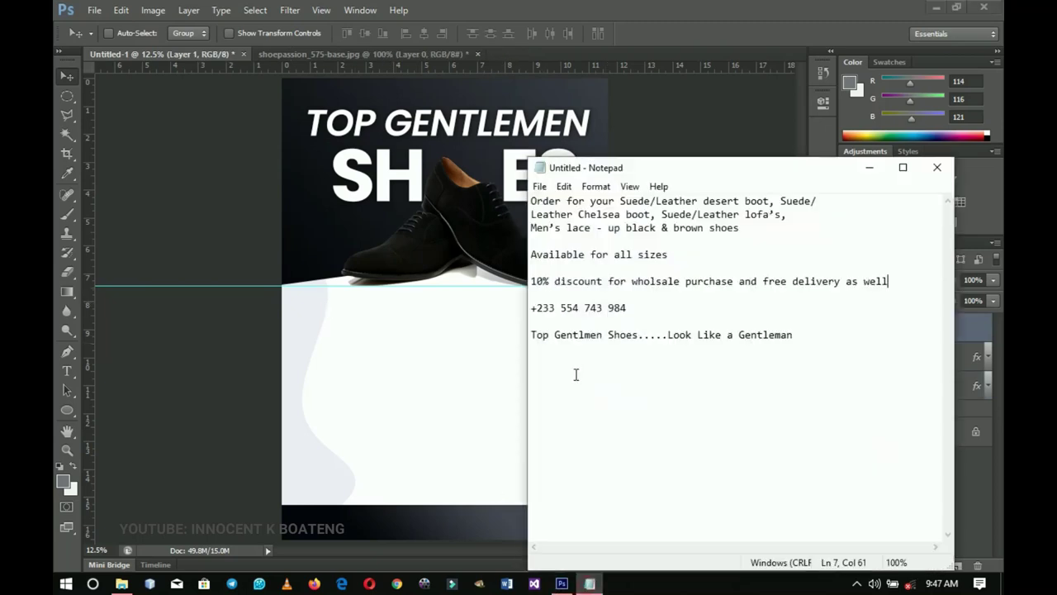
pyautogui.moveTo(532, 198); pyautogui.dragTo(739, 229)
# Add a text layer below the shoes in Raleway Bold at 40.95 pt and paste the copied order paragraph.
pyautogui.click(476, 285)
pyautogui.hotkey('ctrl', 'space')
pyautogui.click(476, 284)
pyautogui.hotkey('ctrl', 'space')
pyautogui.click(489, 298)
pyautogui.click(68, 371)
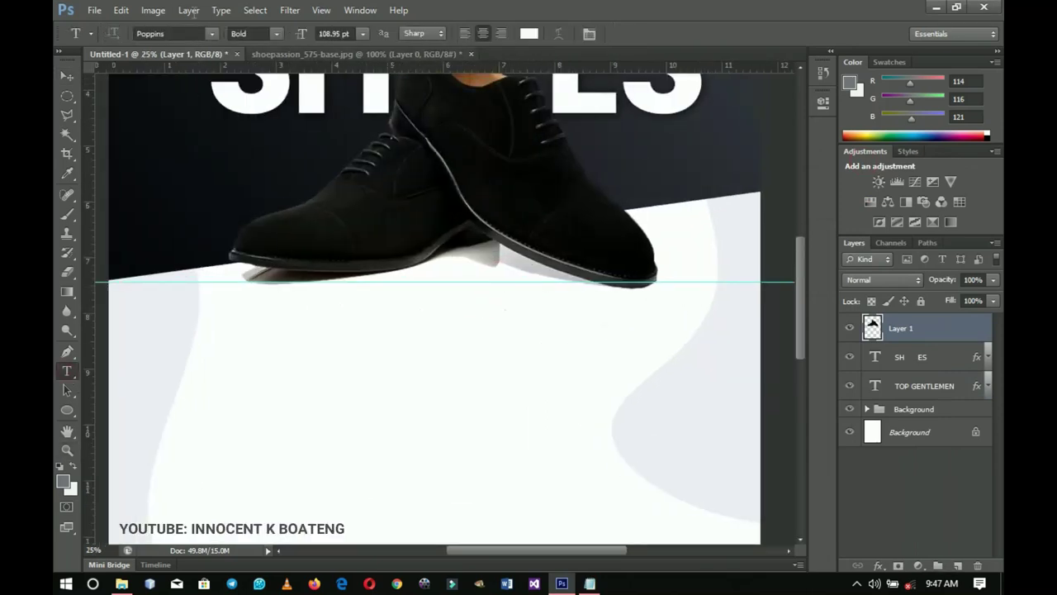
pyautogui.click(375, 339)
pyautogui.write('Raleway')
pyautogui.press('Return')
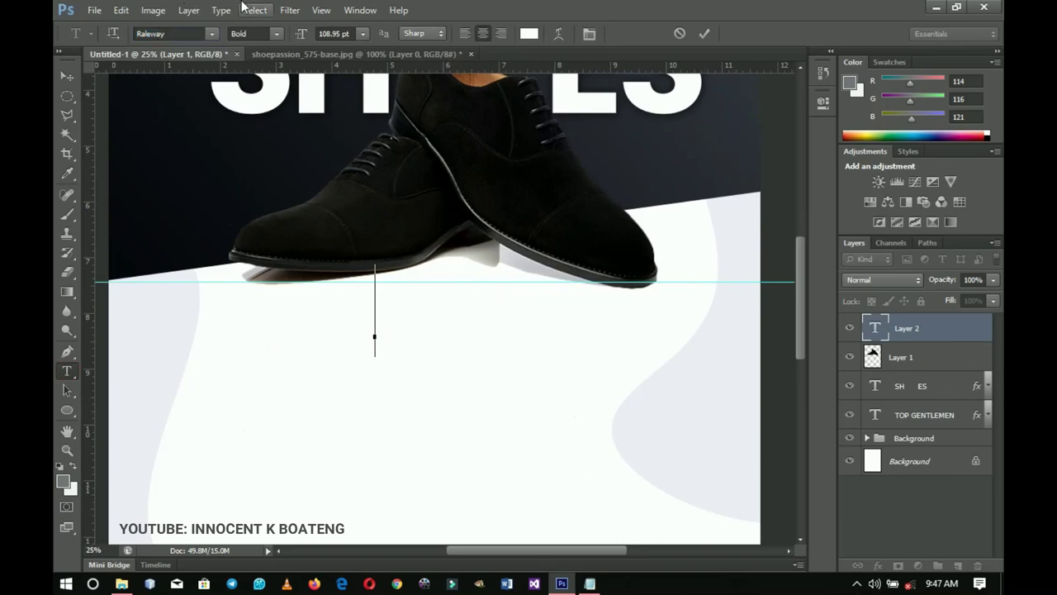
pyautogui.moveTo(308, 37); pyautogui.dragTo(286, 42)
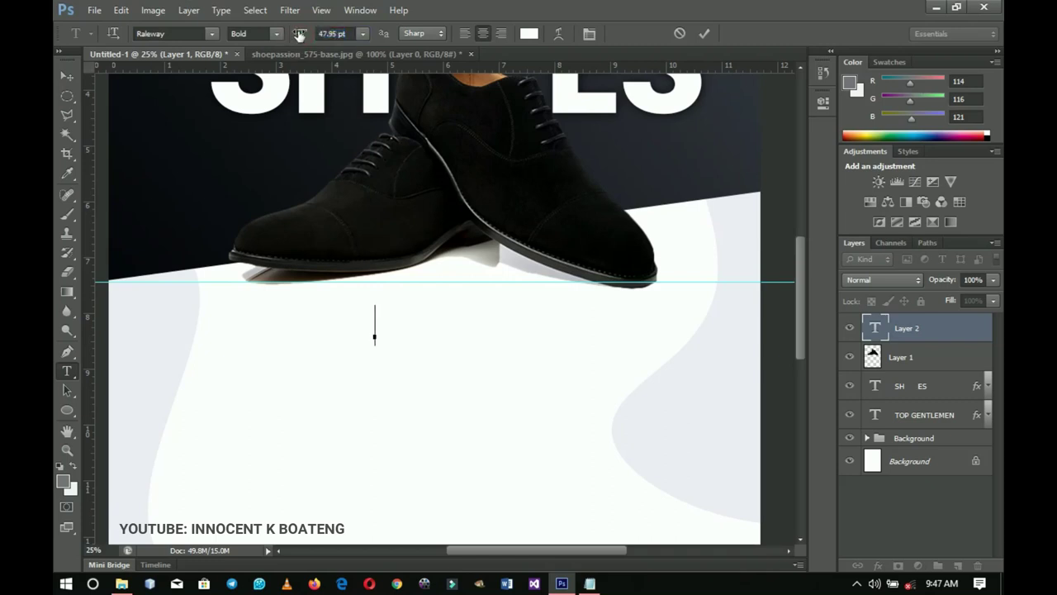
pyautogui.hotkey('ctrl', 'v')
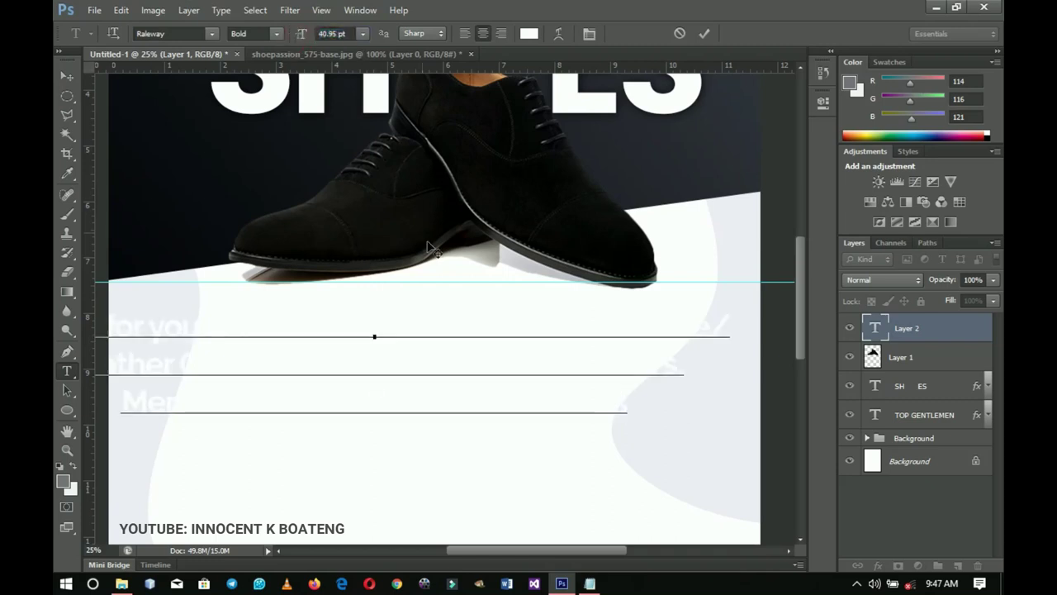
# Recolour the whole order paragraph to near-black 07090d sampled from the dark background and set its style to Medium Italic.
pyautogui.hotkey('ctrl', 'a')
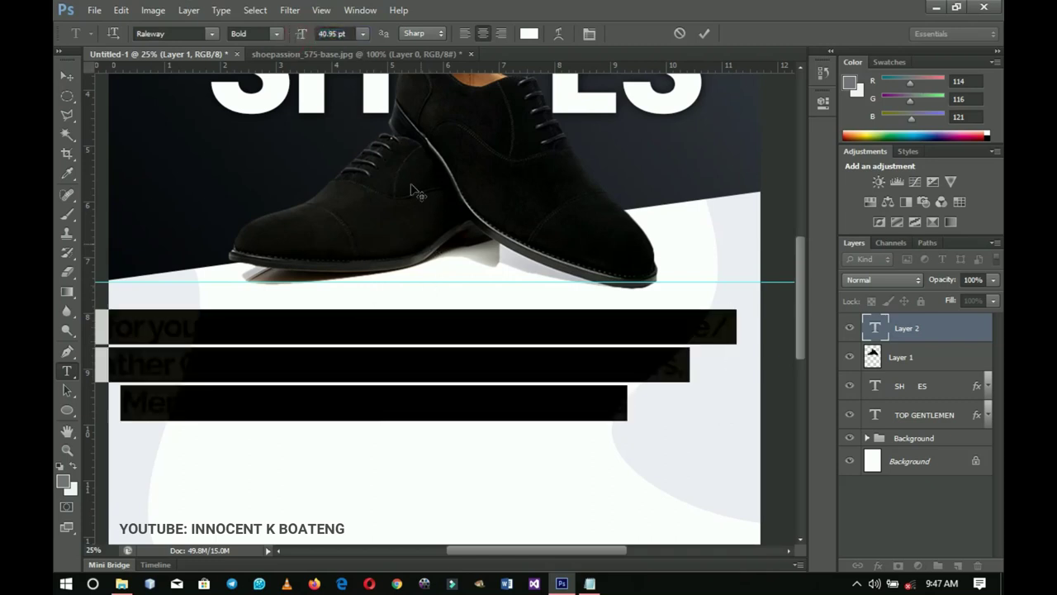
pyautogui.click(529, 34)
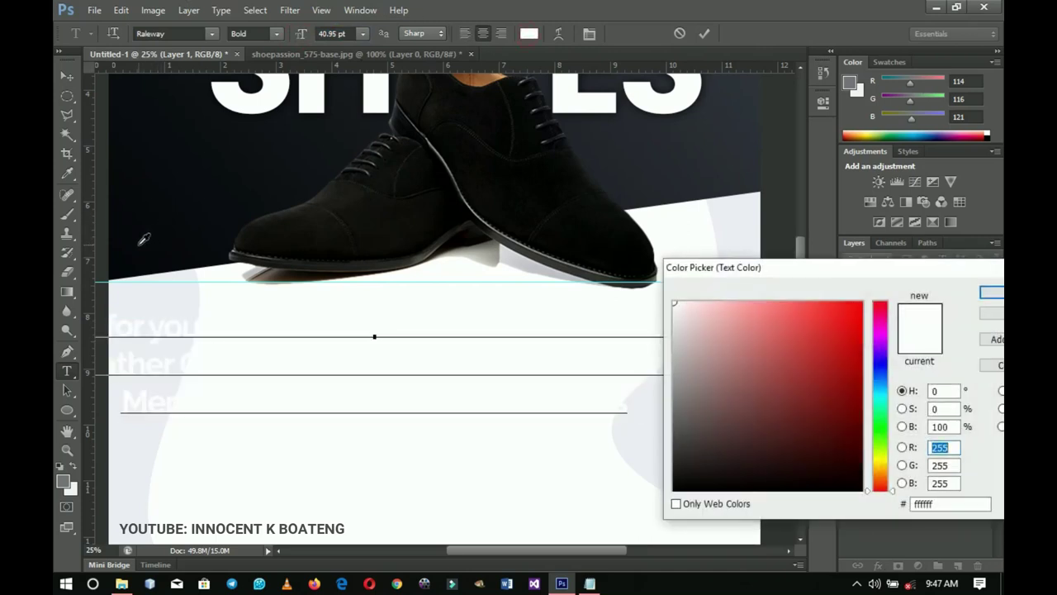
pyautogui.click(144, 240)
pyautogui.click(990, 292)
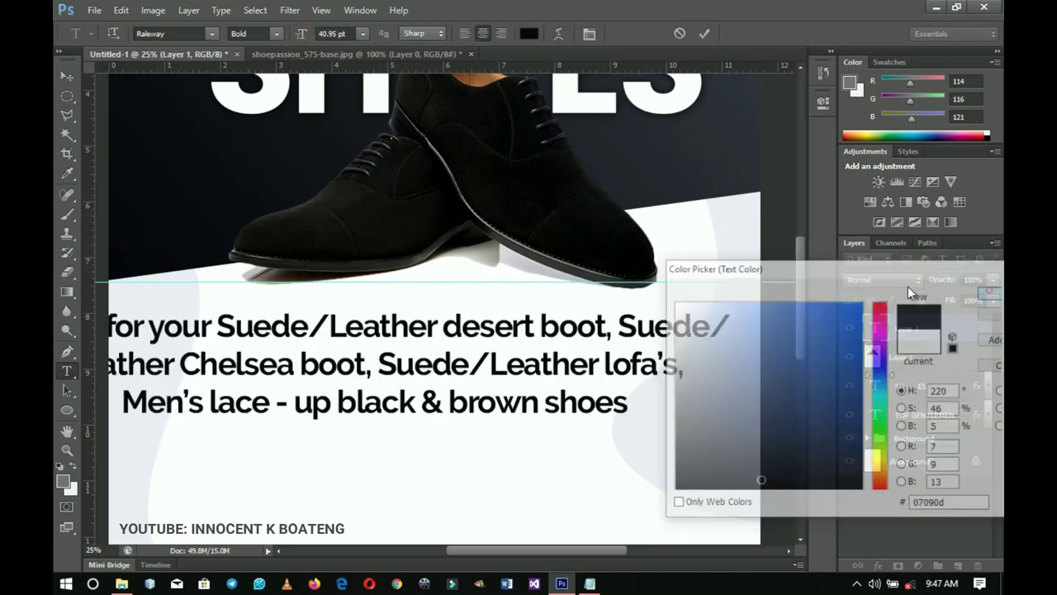
pyautogui.click(277, 33)
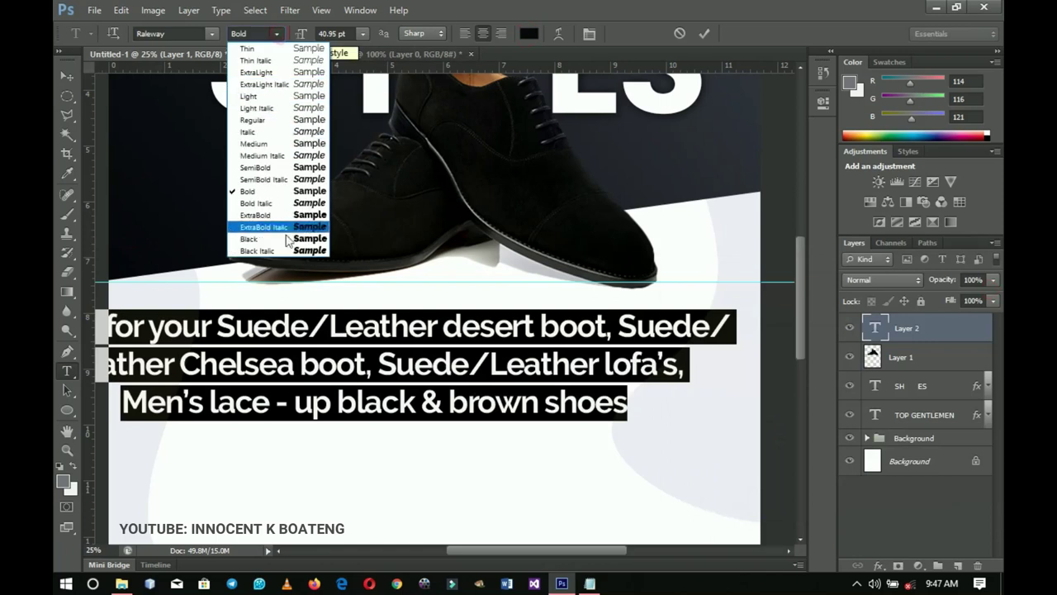
pyautogui.click(268, 155)
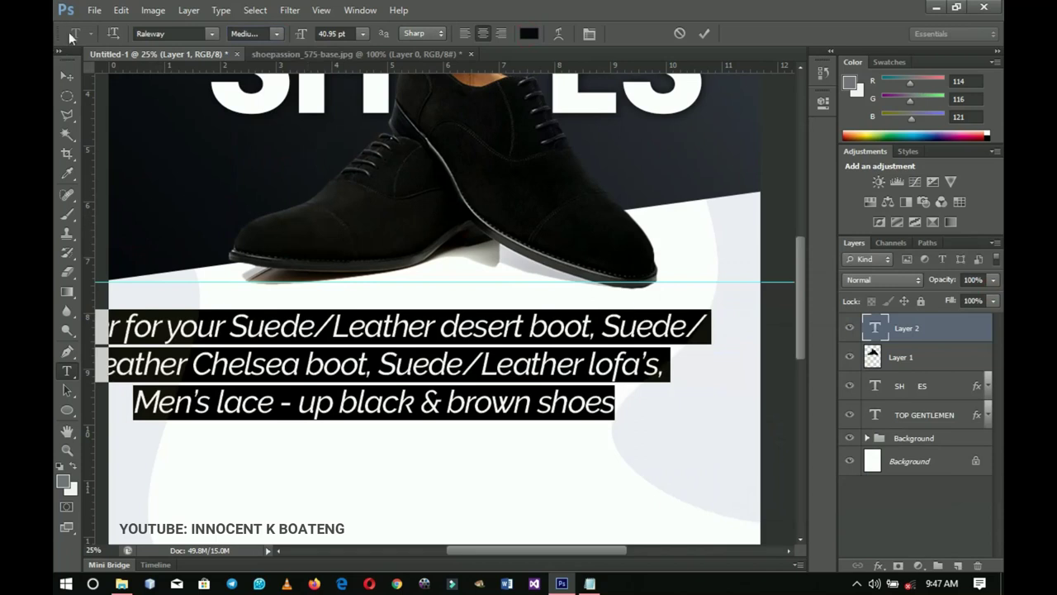
pyautogui.click(70, 76)
# Scale the order paragraph down to fit the flyer's width and centre it horizontally on the canvas.
pyautogui.press('z')
pyautogui.keyDown('alt'); pyautogui.click(399, 307); pyautogui.keyUp('alt')
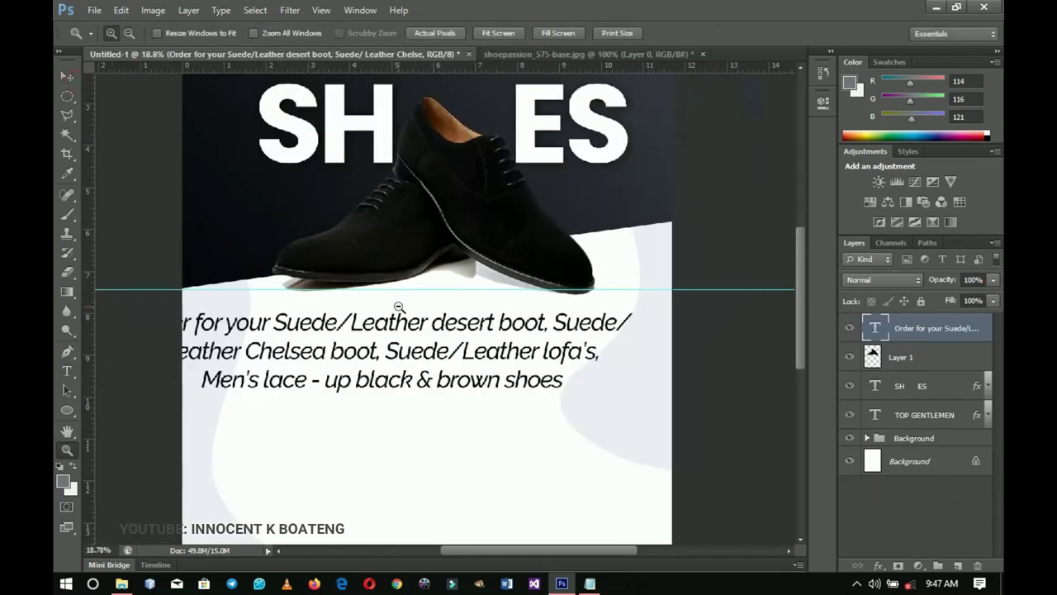
pyautogui.hotkey('ctrl', 't')
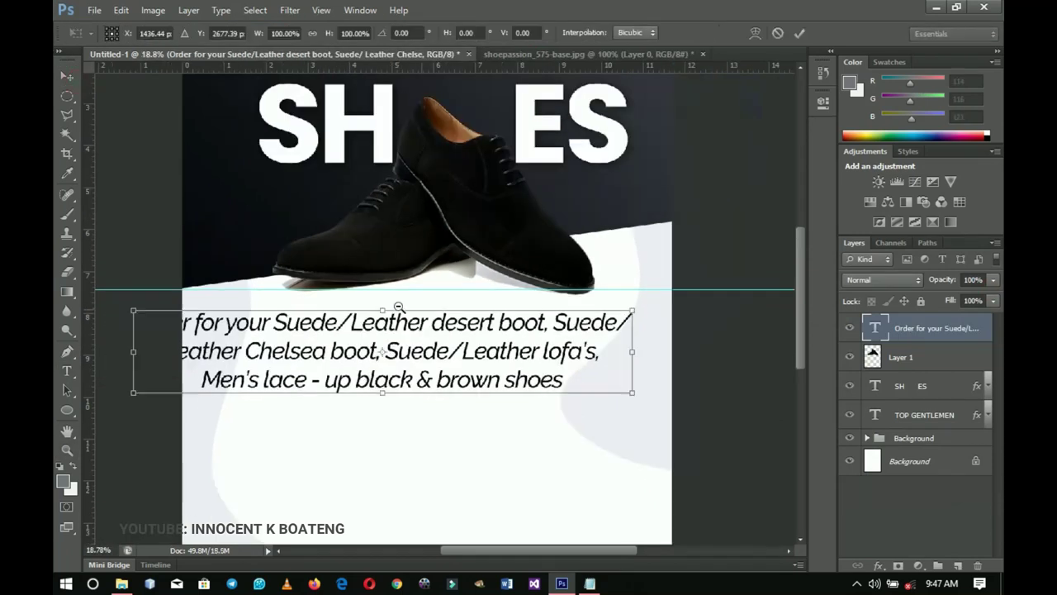
pyautogui.moveTo(629, 311); pyautogui.dragTo(585, 317)
pyautogui.press('Return')
pyautogui.hotkey('ctrl', 'a')
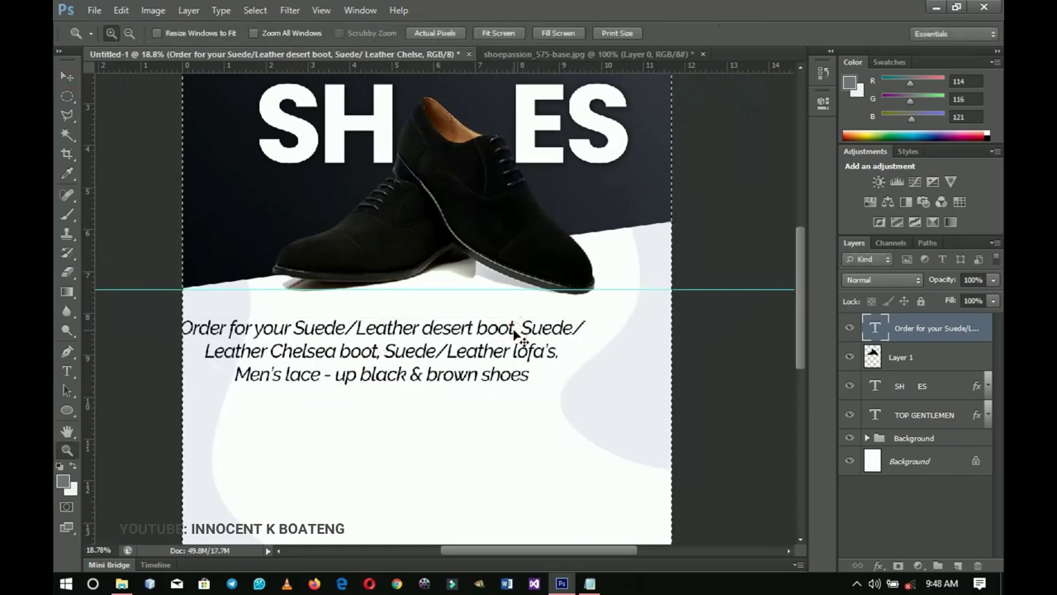
pyautogui.click(425, 32)
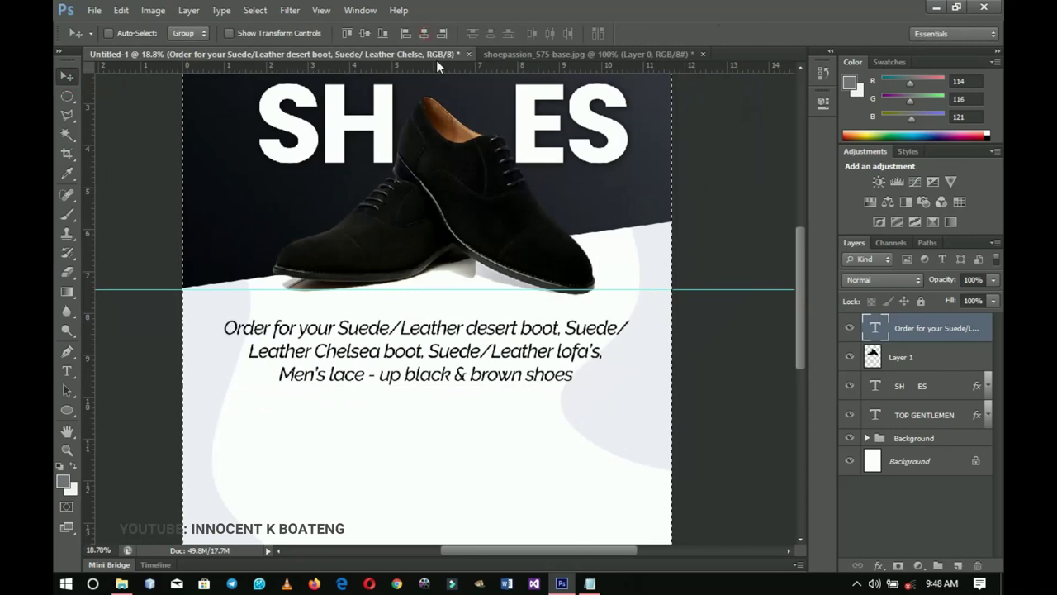
# Set the whole order paragraph's font style to Raleway SemiBold Italic.
pyautogui.doubleClick(500, 371)
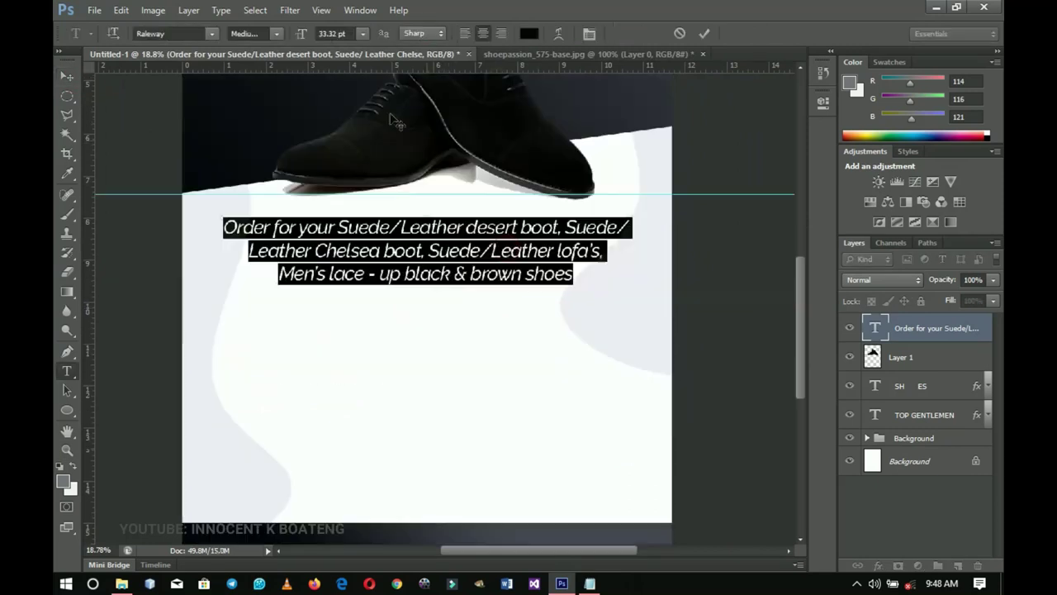
pyautogui.click(275, 34)
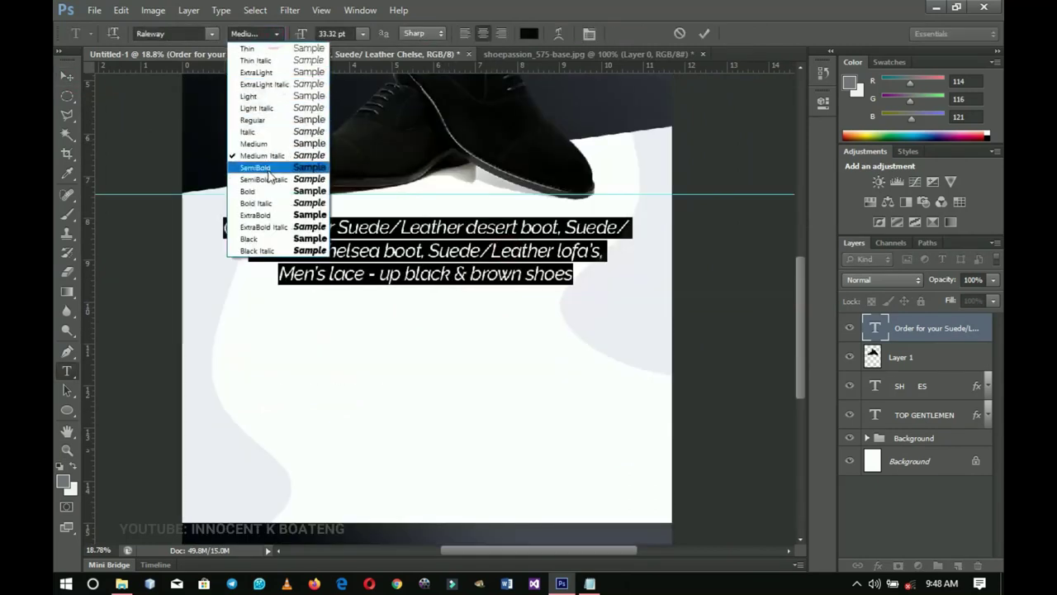
pyautogui.click(265, 168)
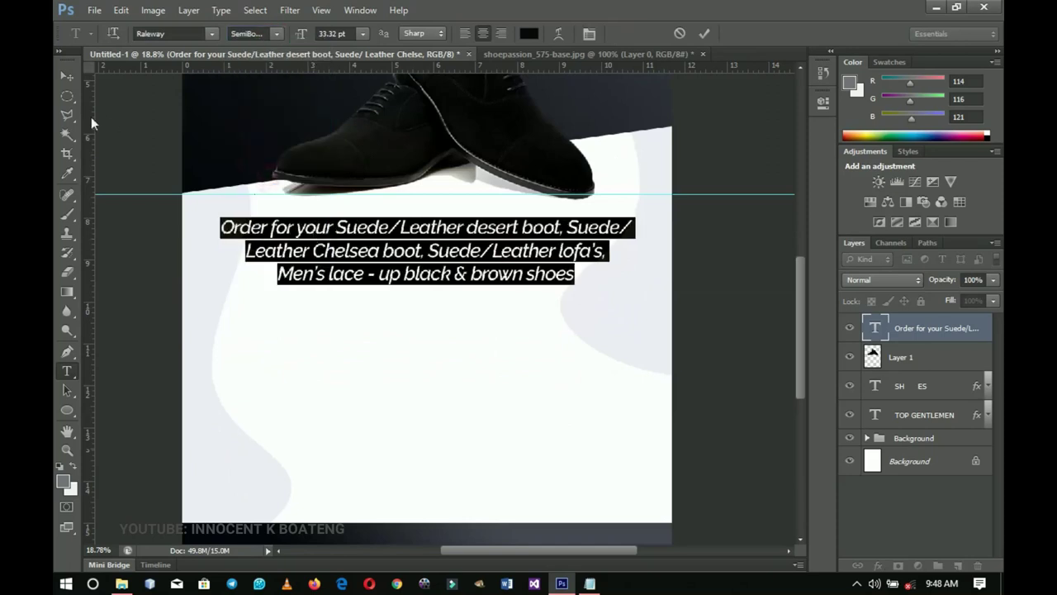
# Scale the order paragraph down proportionally about its centre to about 92% of its size.
pyautogui.click(66, 75)
pyautogui.scroll(-2, 343, 259)
pyautogui.scroll(1, 462, 248)
pyautogui.hotkey('ctrl', 't')
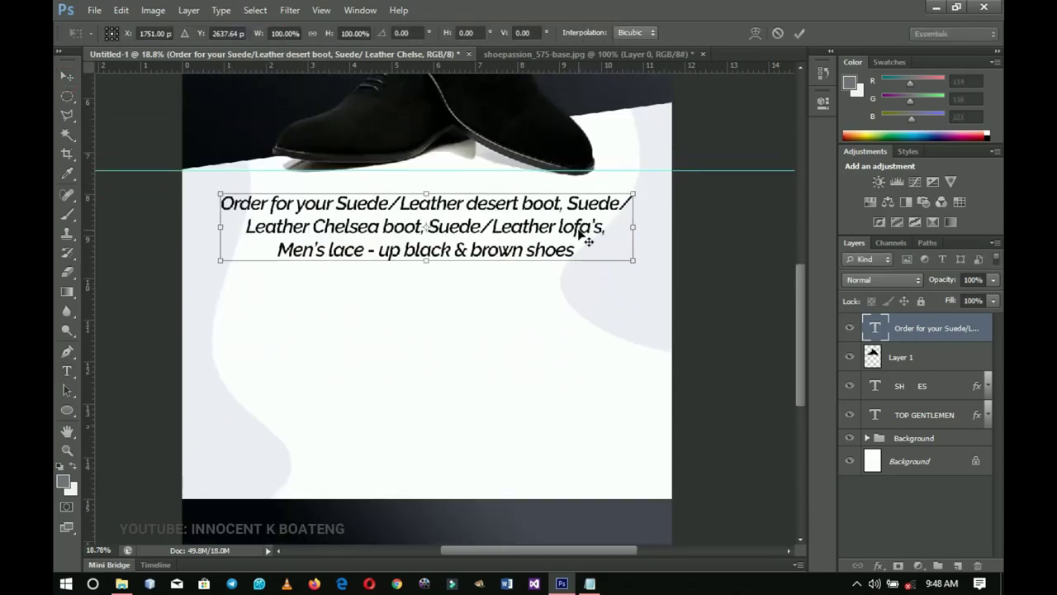
pyautogui.moveTo(632, 259); pyautogui.dragTo(616, 257)
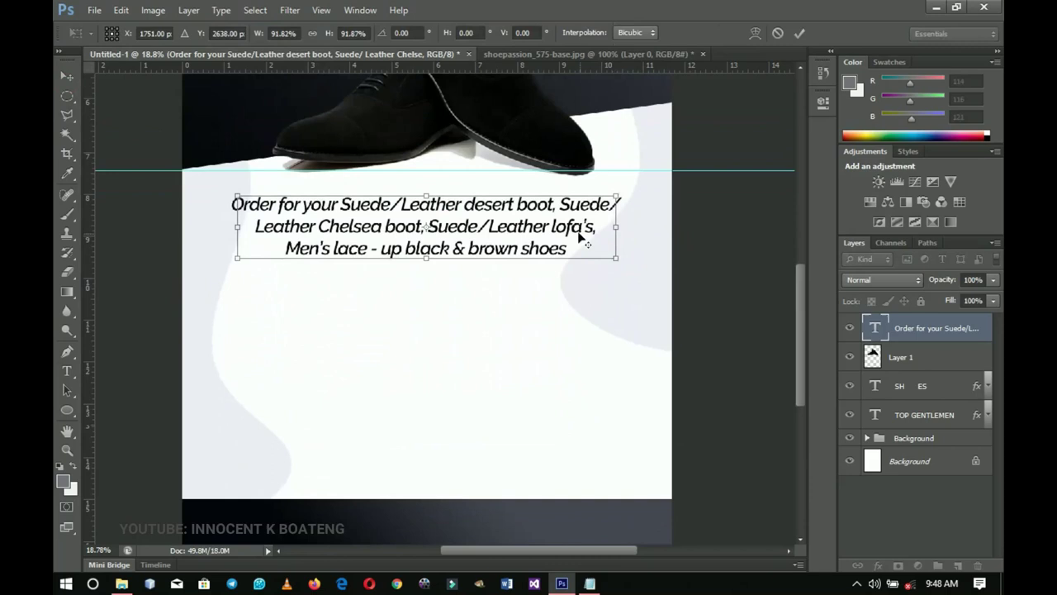
pyautogui.press('Return')
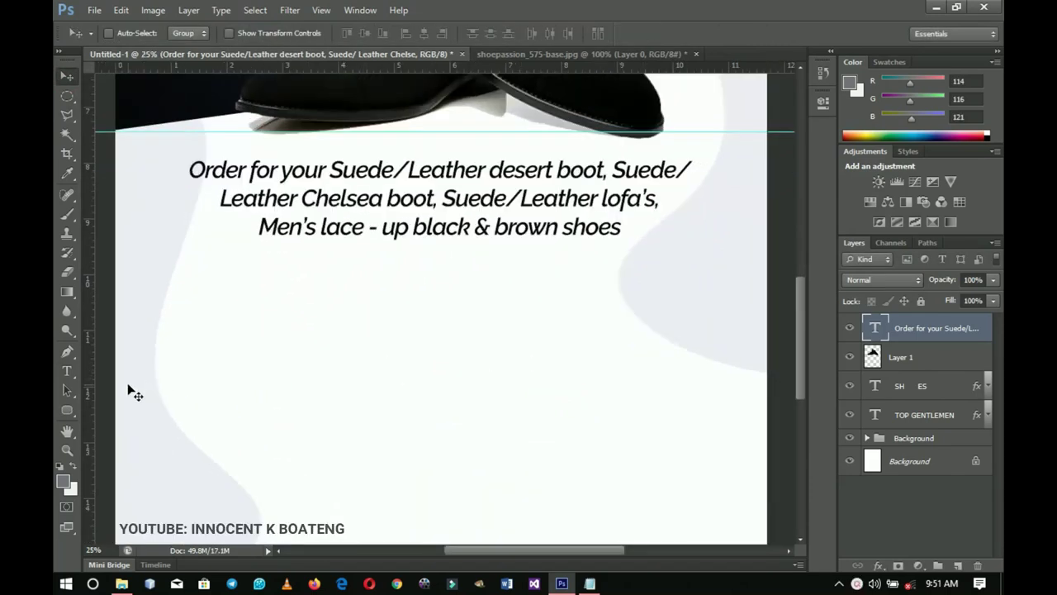
# Draw a rounded rectangle shape with a 150 px corner radius, about 4.2 inches wide and 0.8 inches high, below the order paragraph.
pyautogui.click(68, 408)
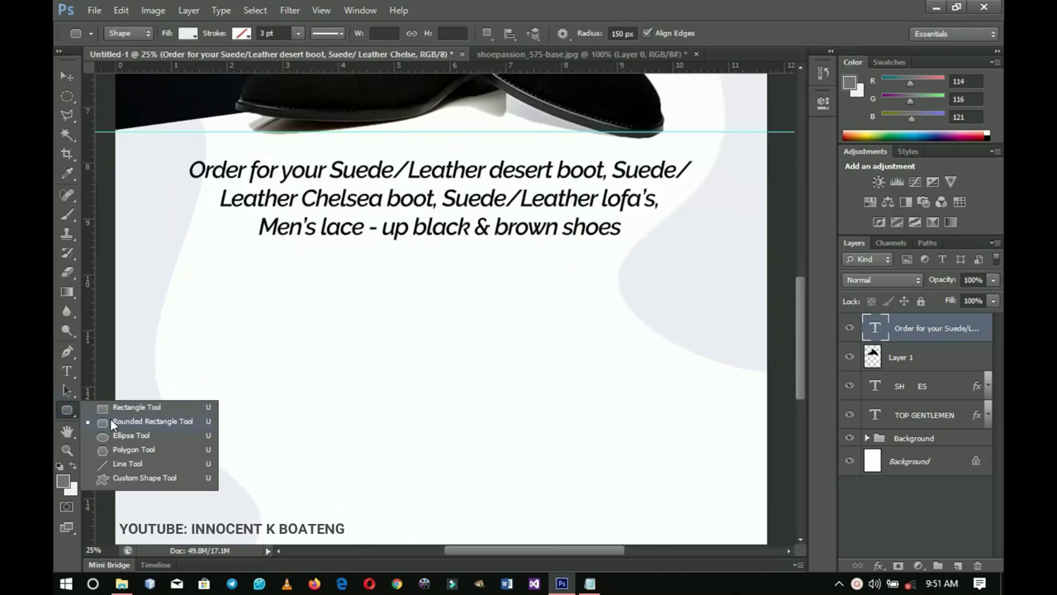
pyautogui.click(110, 418)
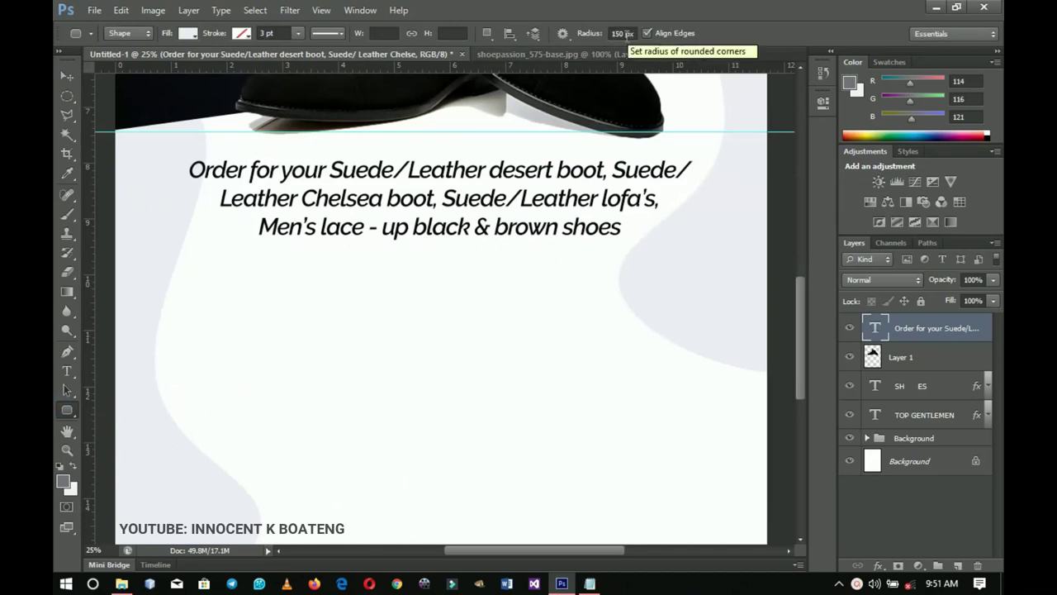
pyautogui.moveTo(314, 286); pyautogui.dragTo(535, 331)
# Centre the rounded rectangle horizontally on the canvas and move it up slightly closer to the order paragraph.
pyautogui.click(67, 76)
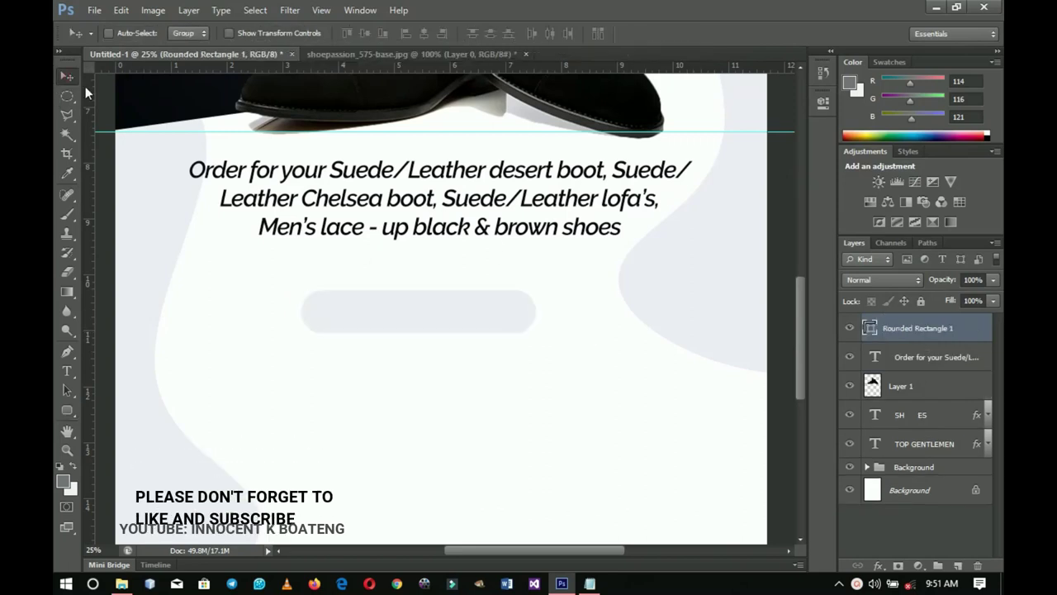
pyautogui.click(426, 32)
pyautogui.moveTo(466, 322); pyautogui.dragTo(465, 309)
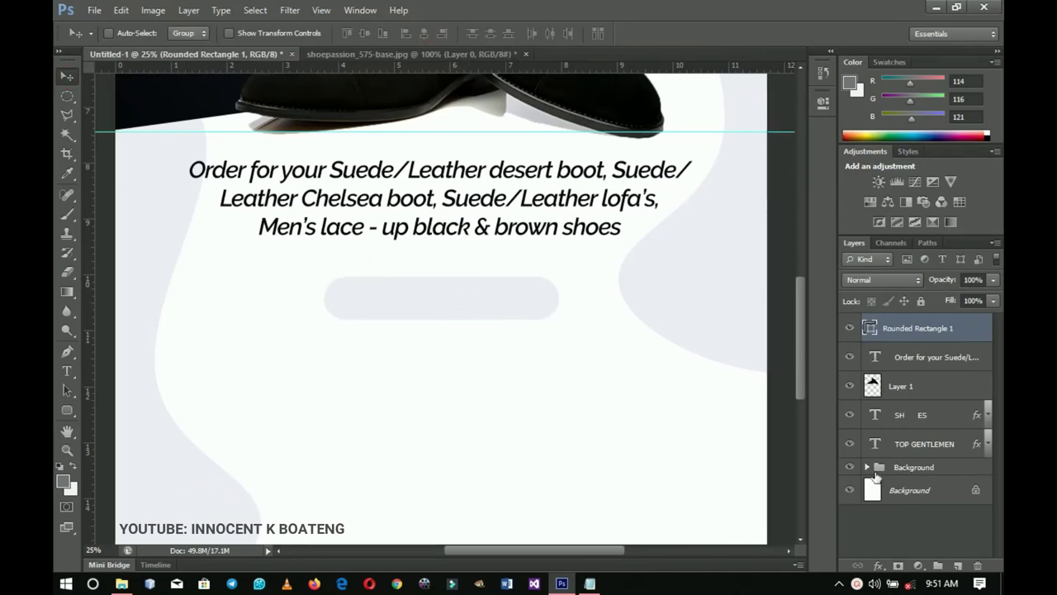